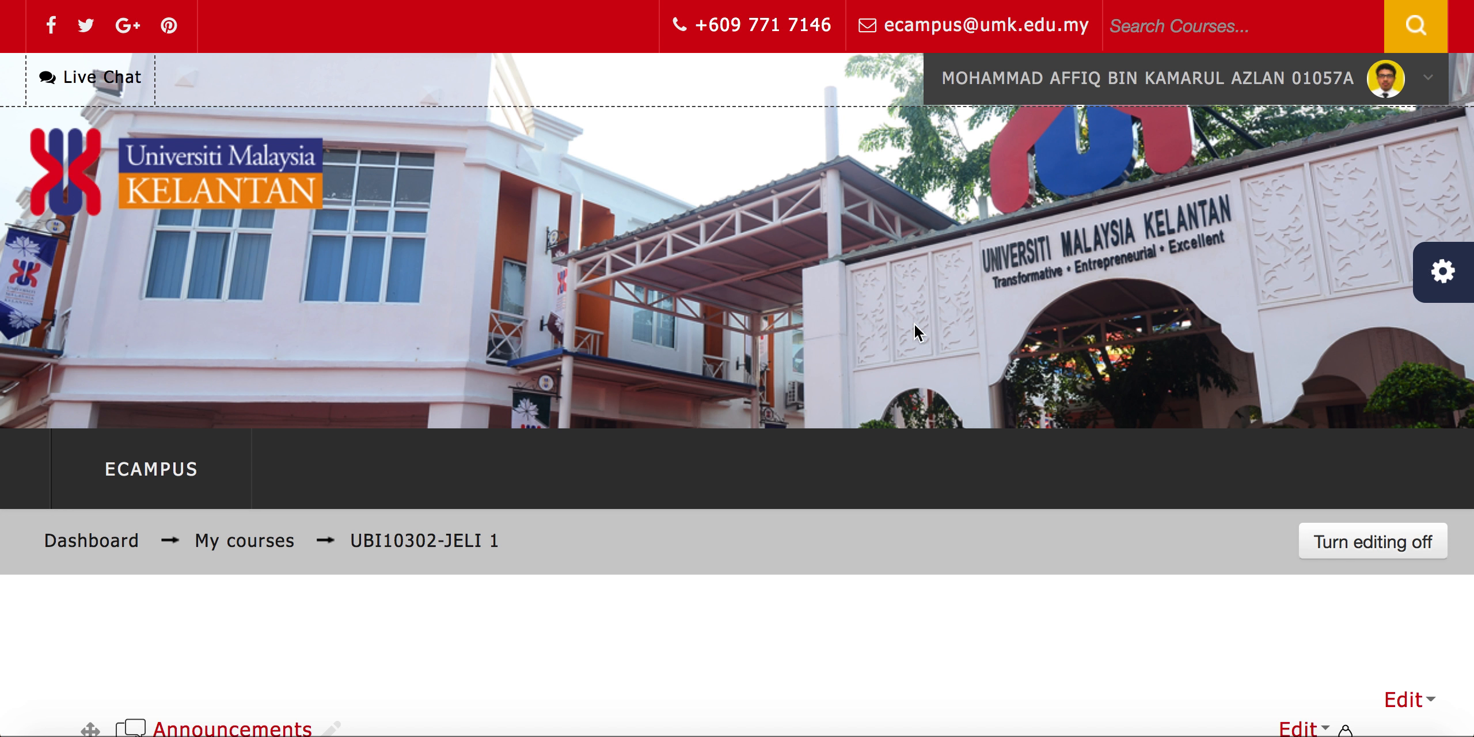
Open the Groups page from the user settings in the UBI10302-JELI 1 course administration
click(1445, 272)
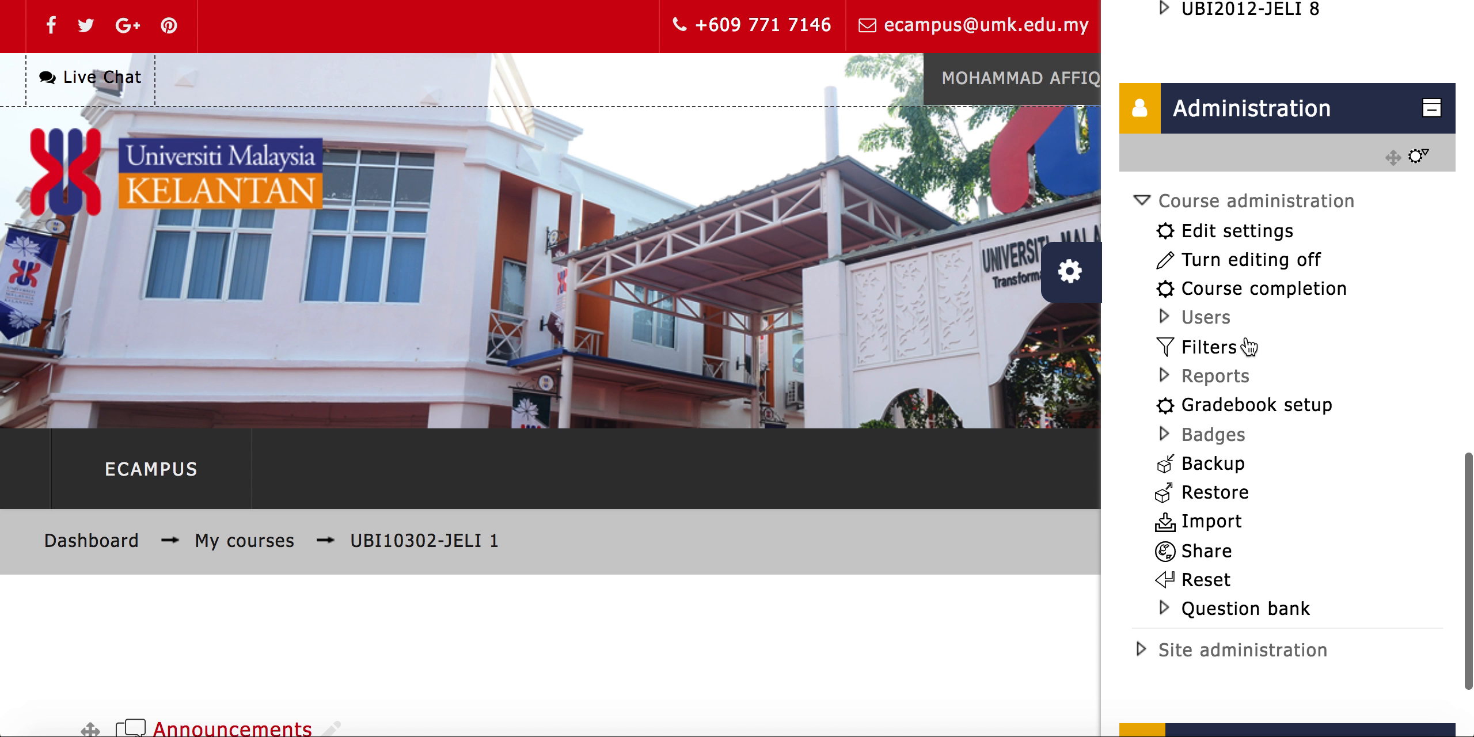
scroll(1246, 346, up, 8)
scroll(1246, 346, up, 10)
scroll(1246, 346, down, 15)
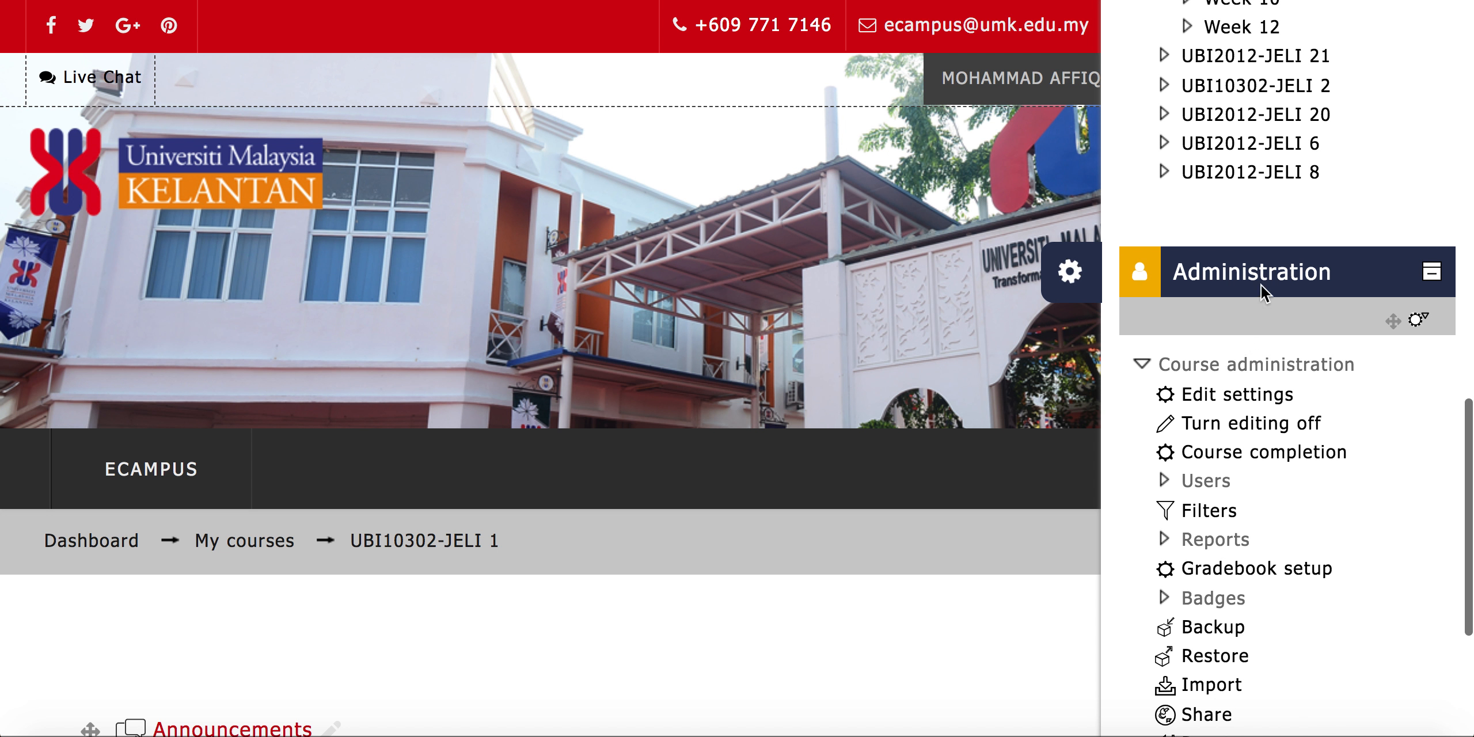
scroll(1261, 286, down, 3)
click(1241, 298)
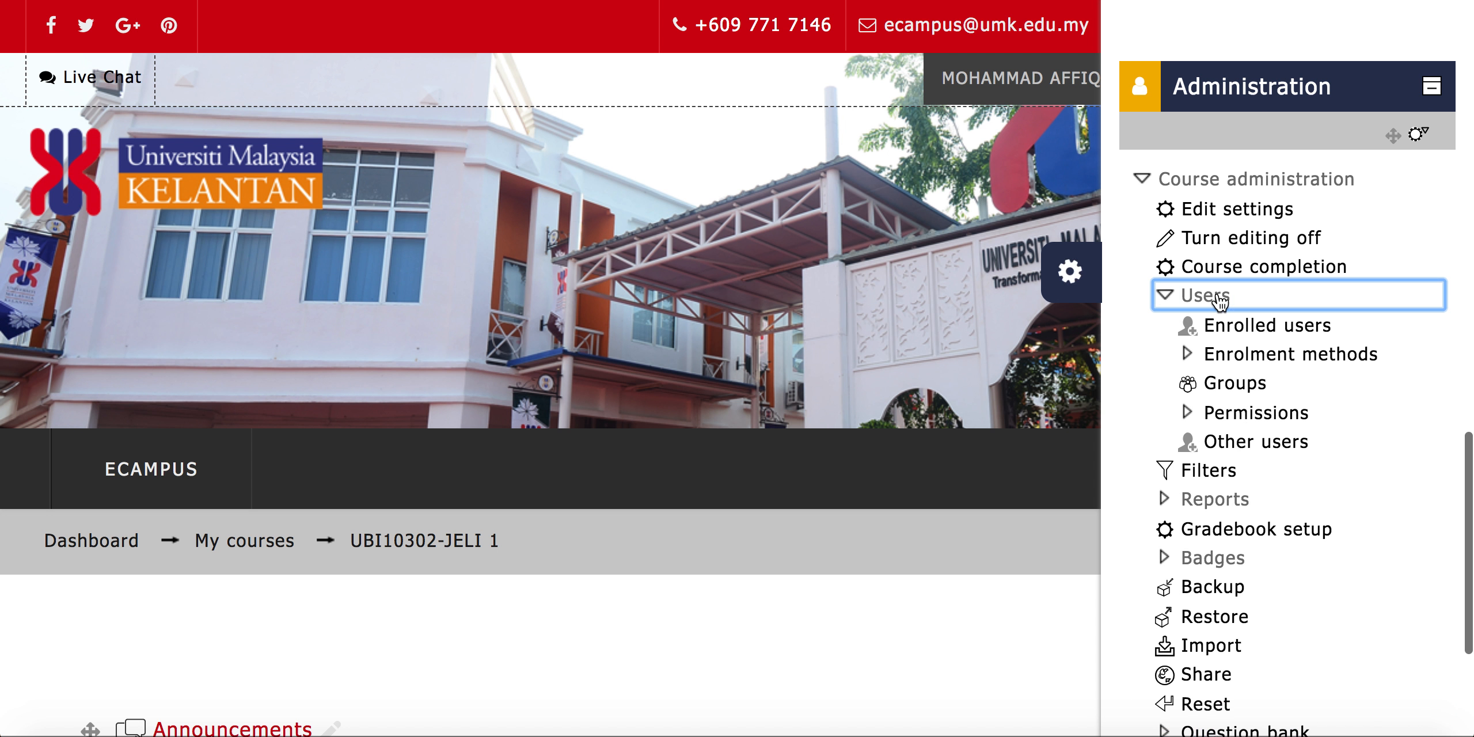
click(1226, 385)
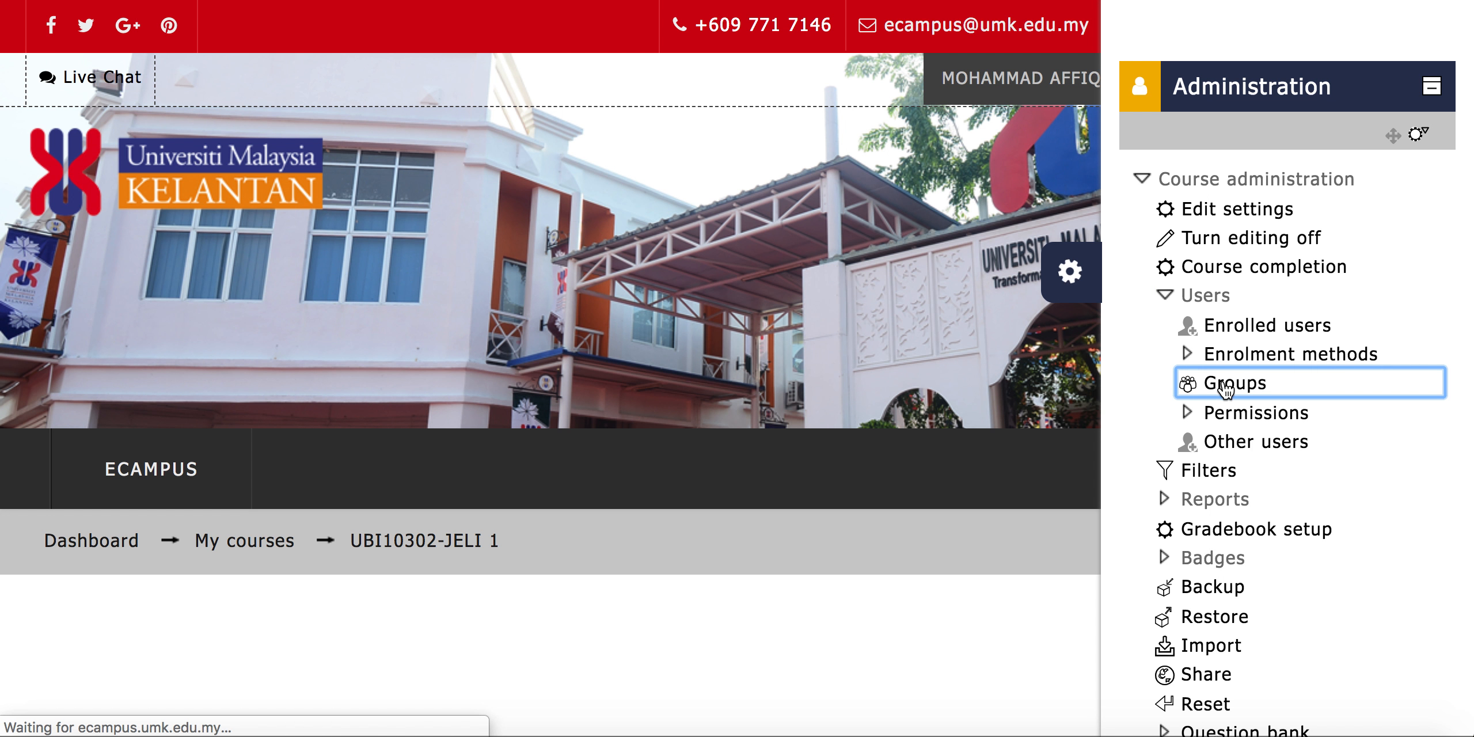
Start creating a new group in the course and enter Group A as its name
scroll(760, 460, down, 4)
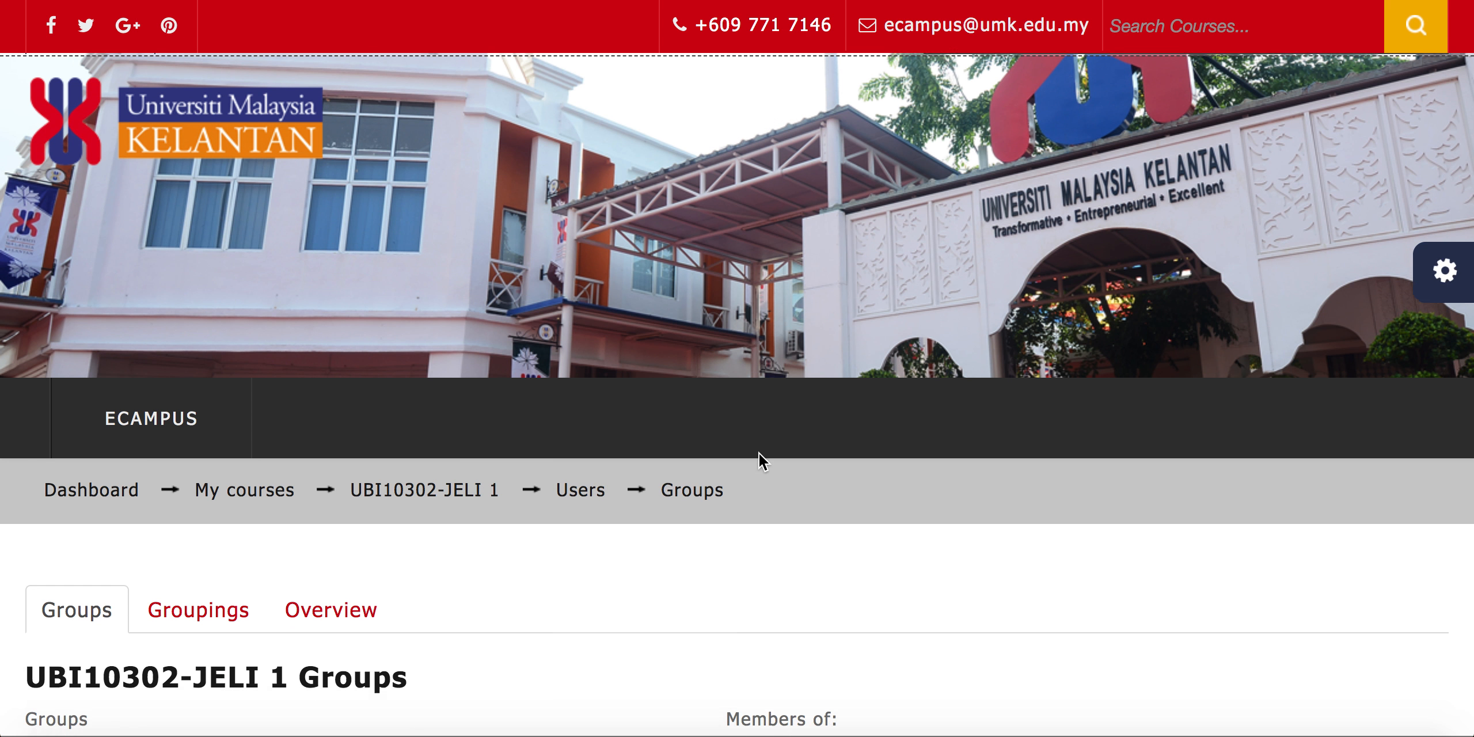
scroll(758, 454, down, 6)
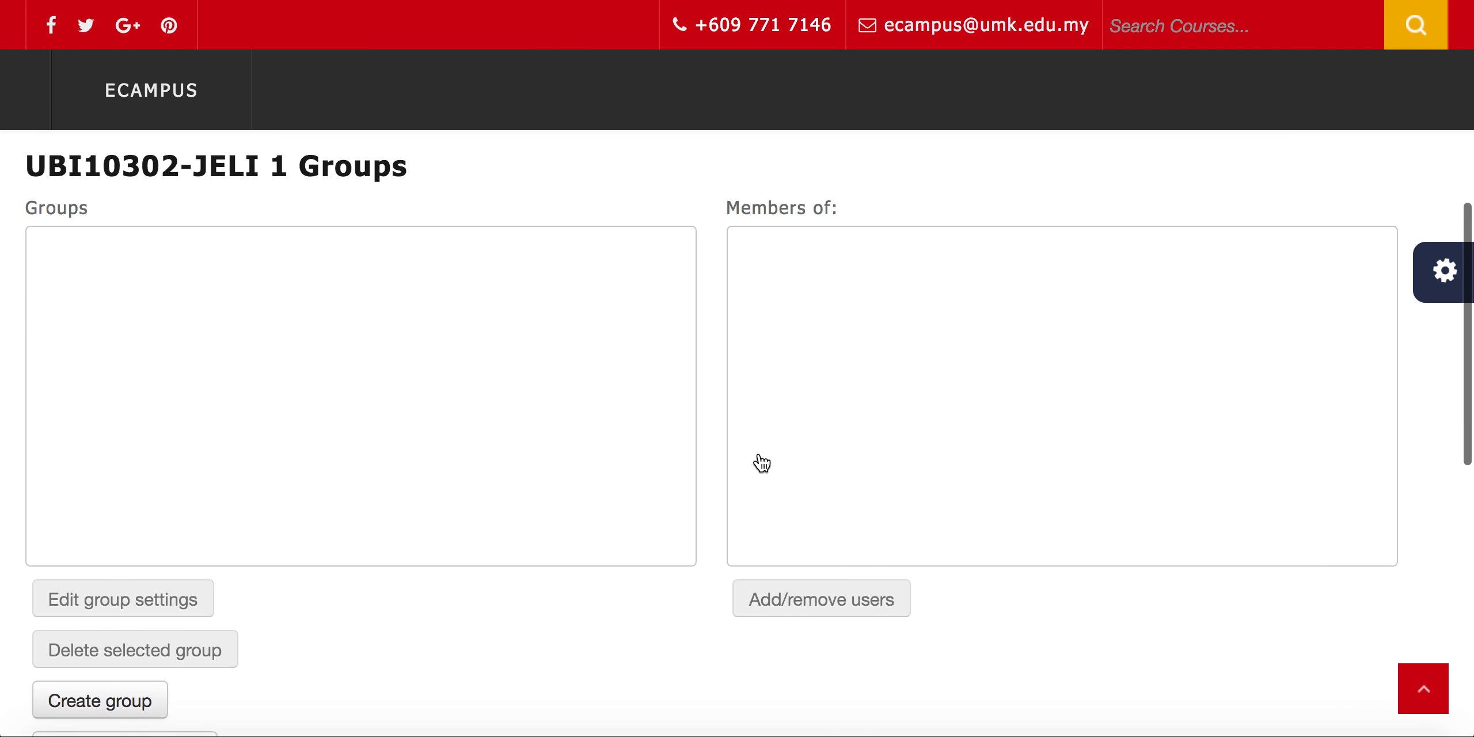
scroll(759, 461, down, 2)
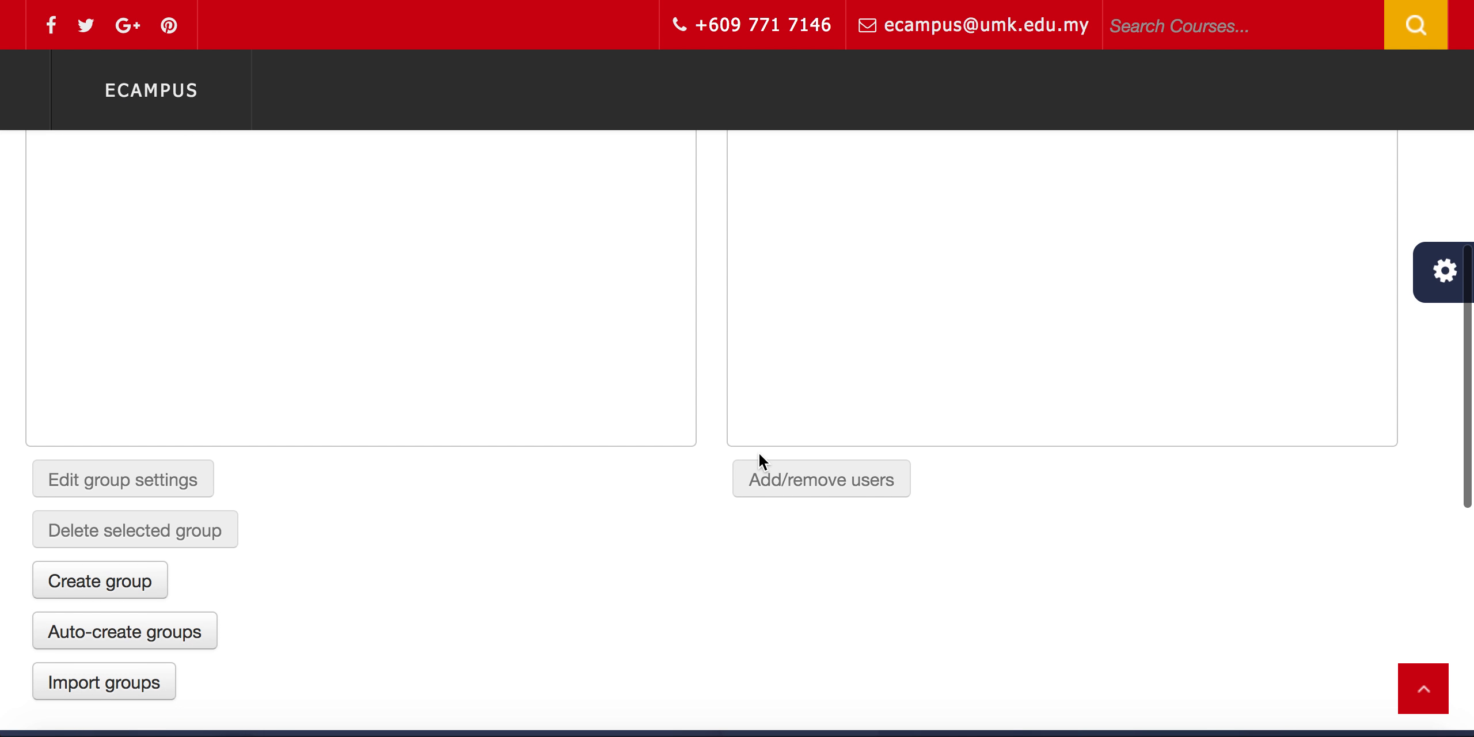
scroll(759, 461, down, 1)
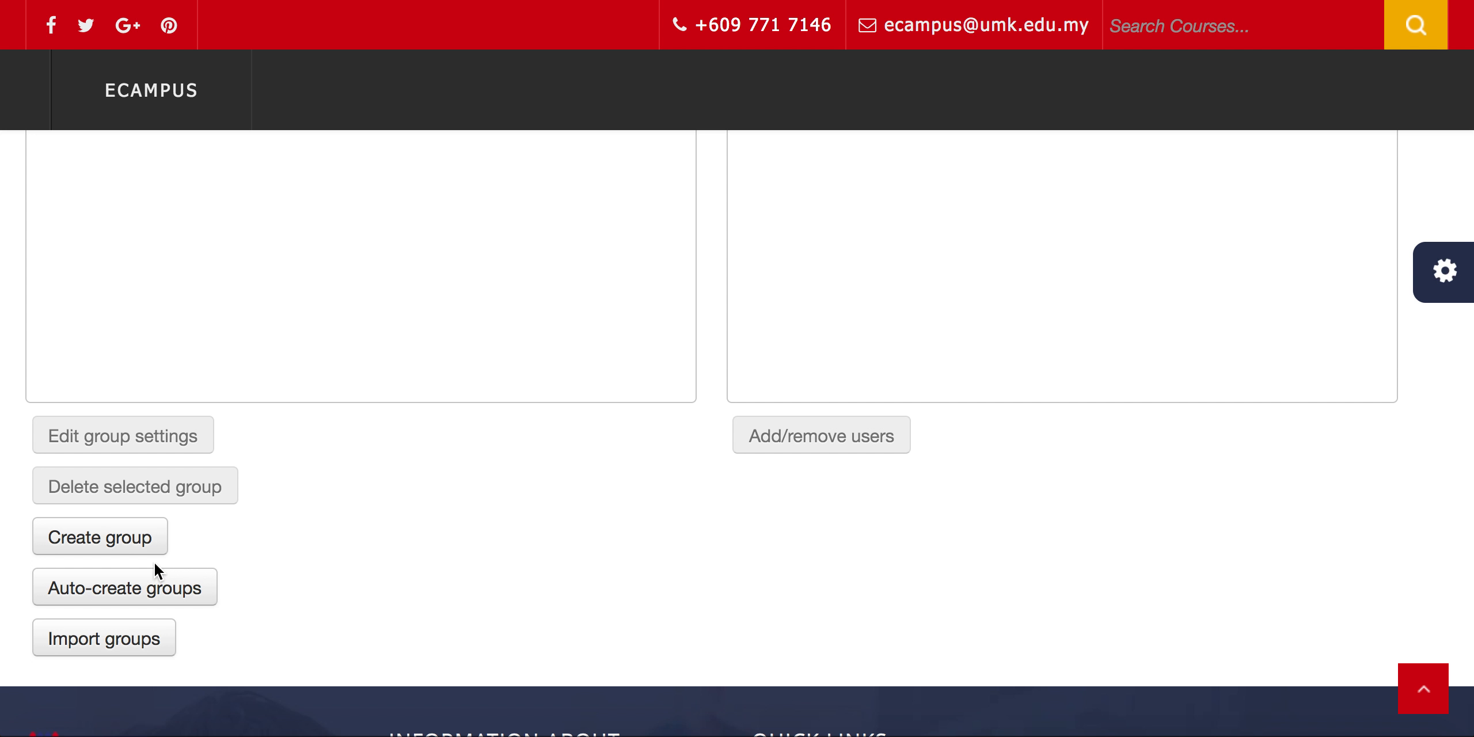
scroll(196, 547, up, 3)
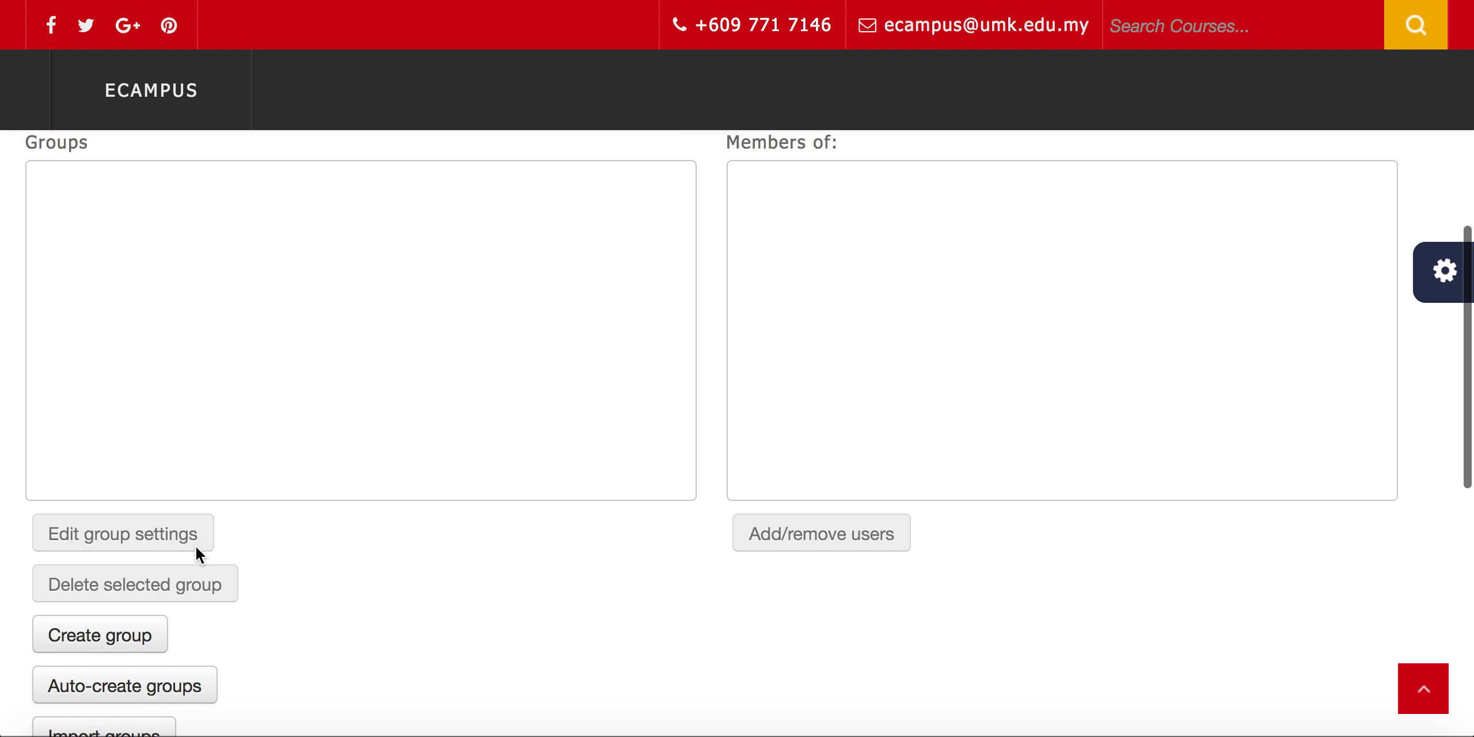
scroll(196, 547, down, 1)
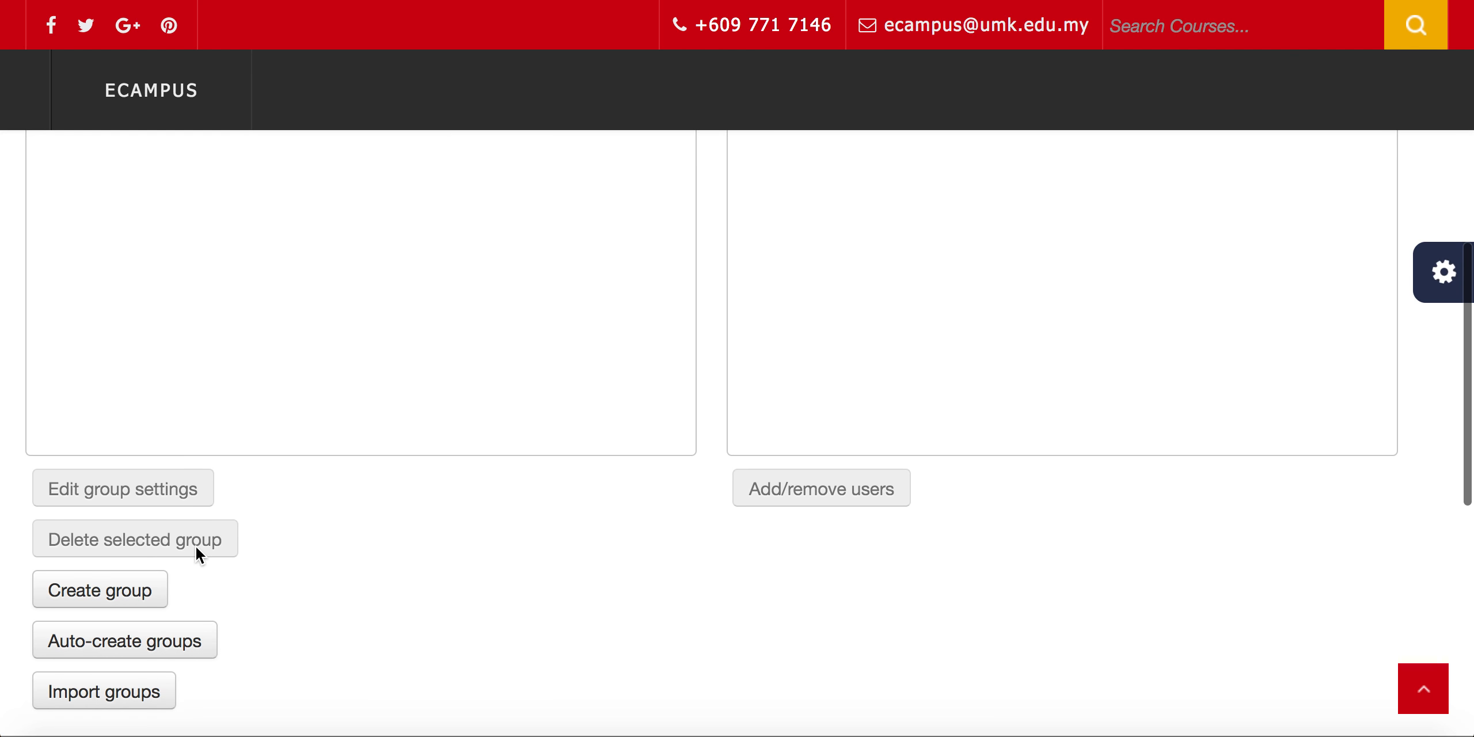
click(136, 590)
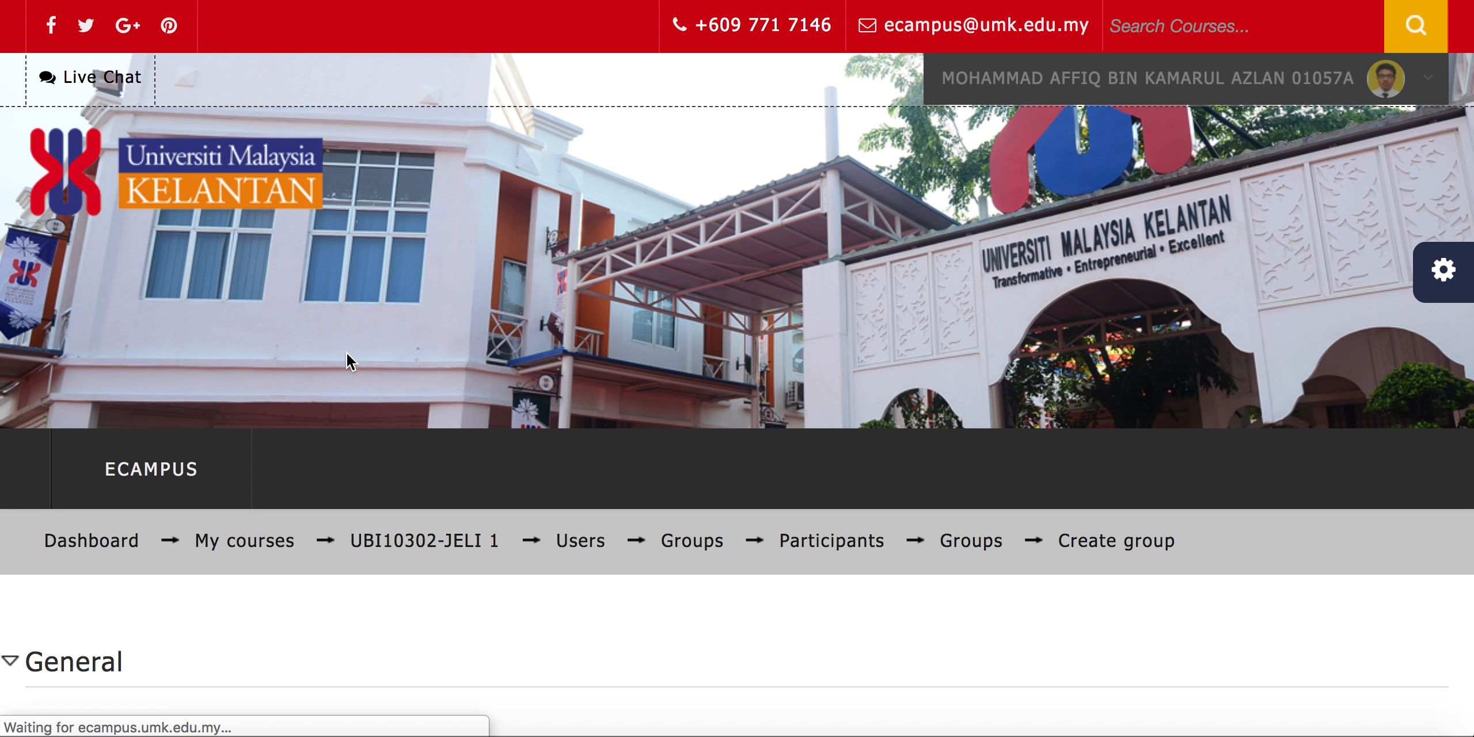
scroll(346, 353, down, 5)
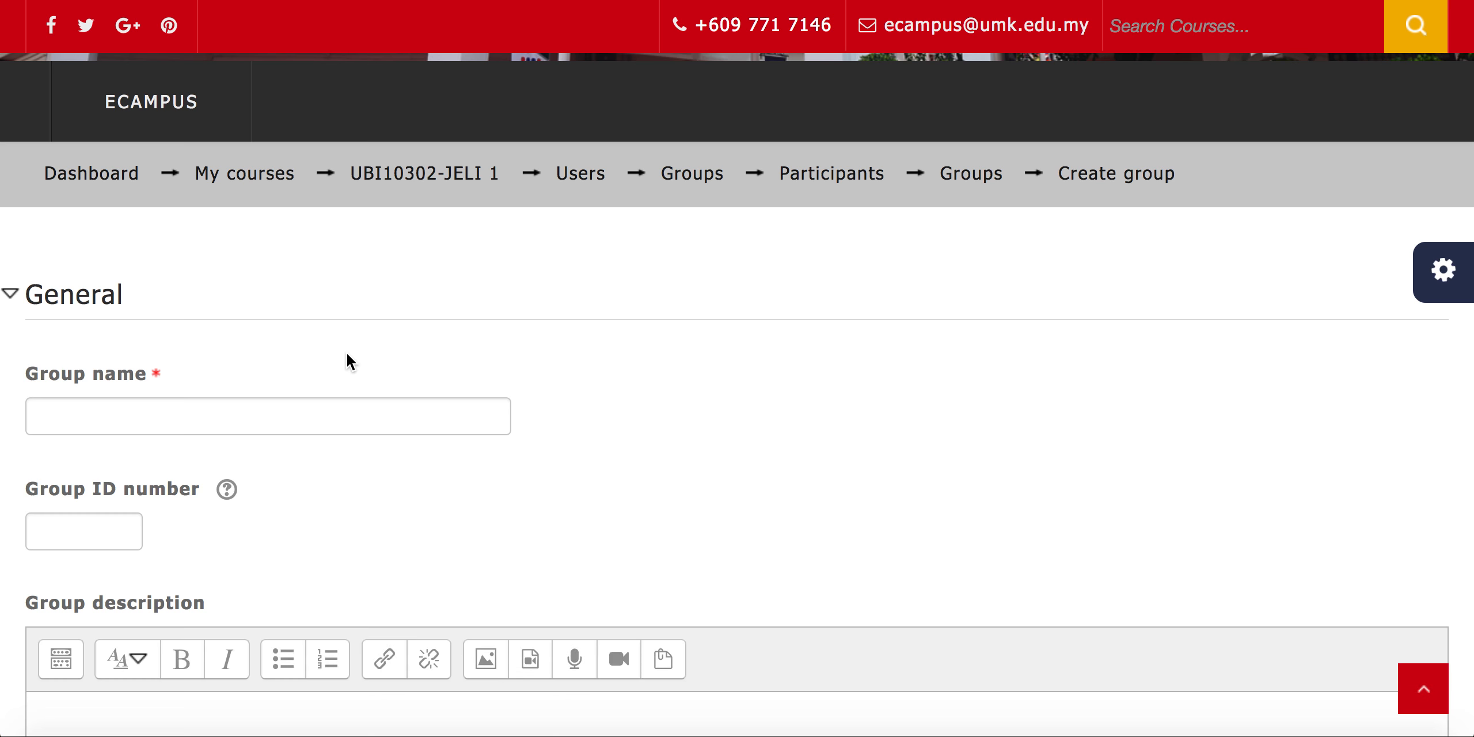
click(321, 403)
text(G)
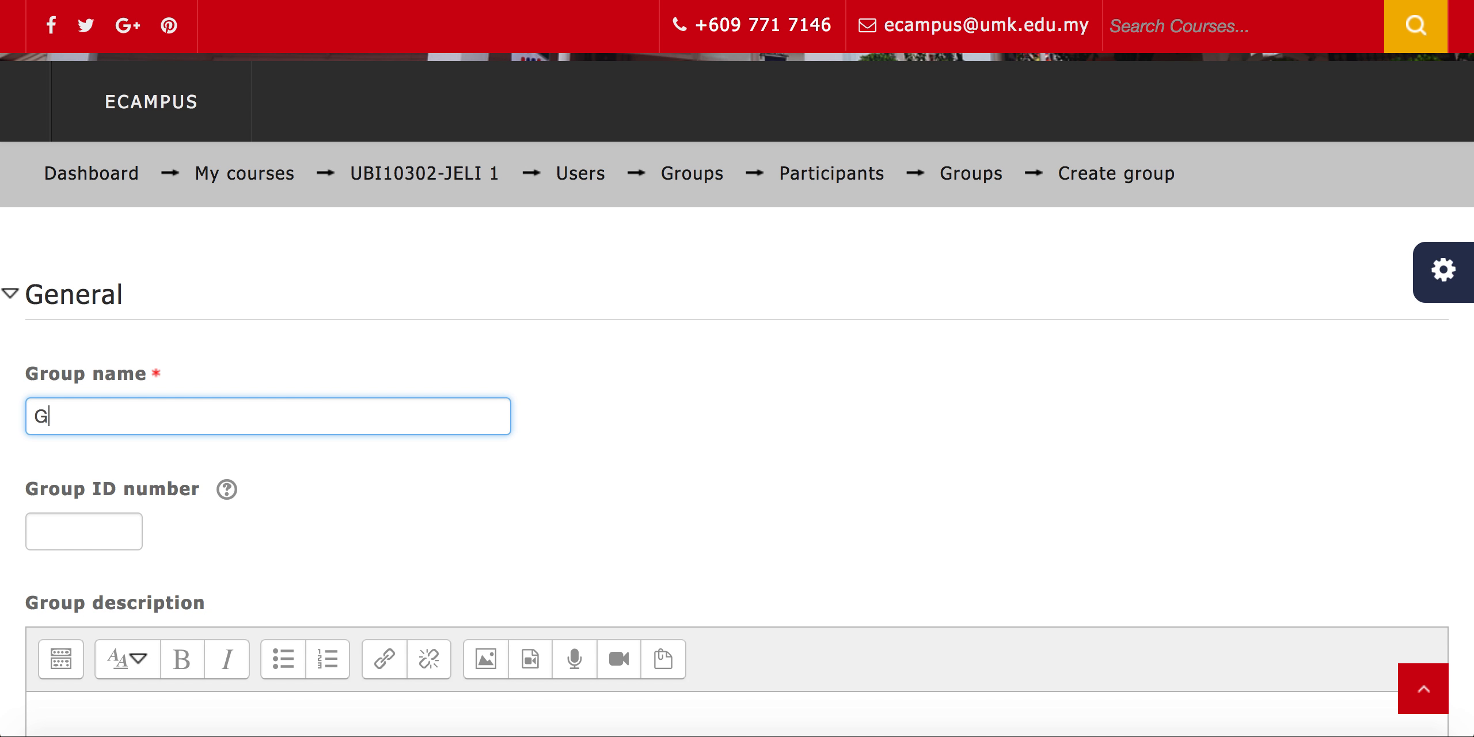
text(roup A)
Read the help explanation for the Group ID number field and close it
scroll(736, 432, down, 4)
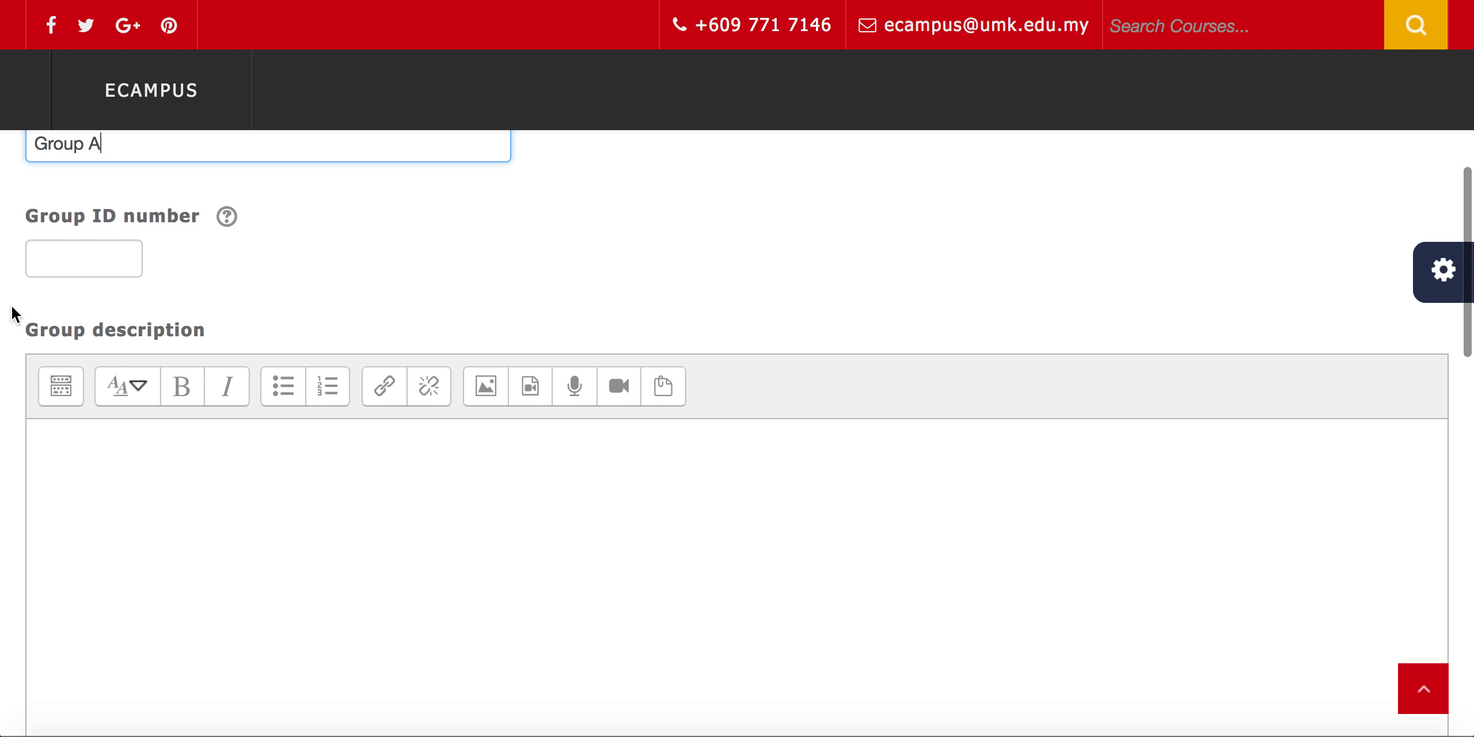
click(233, 217)
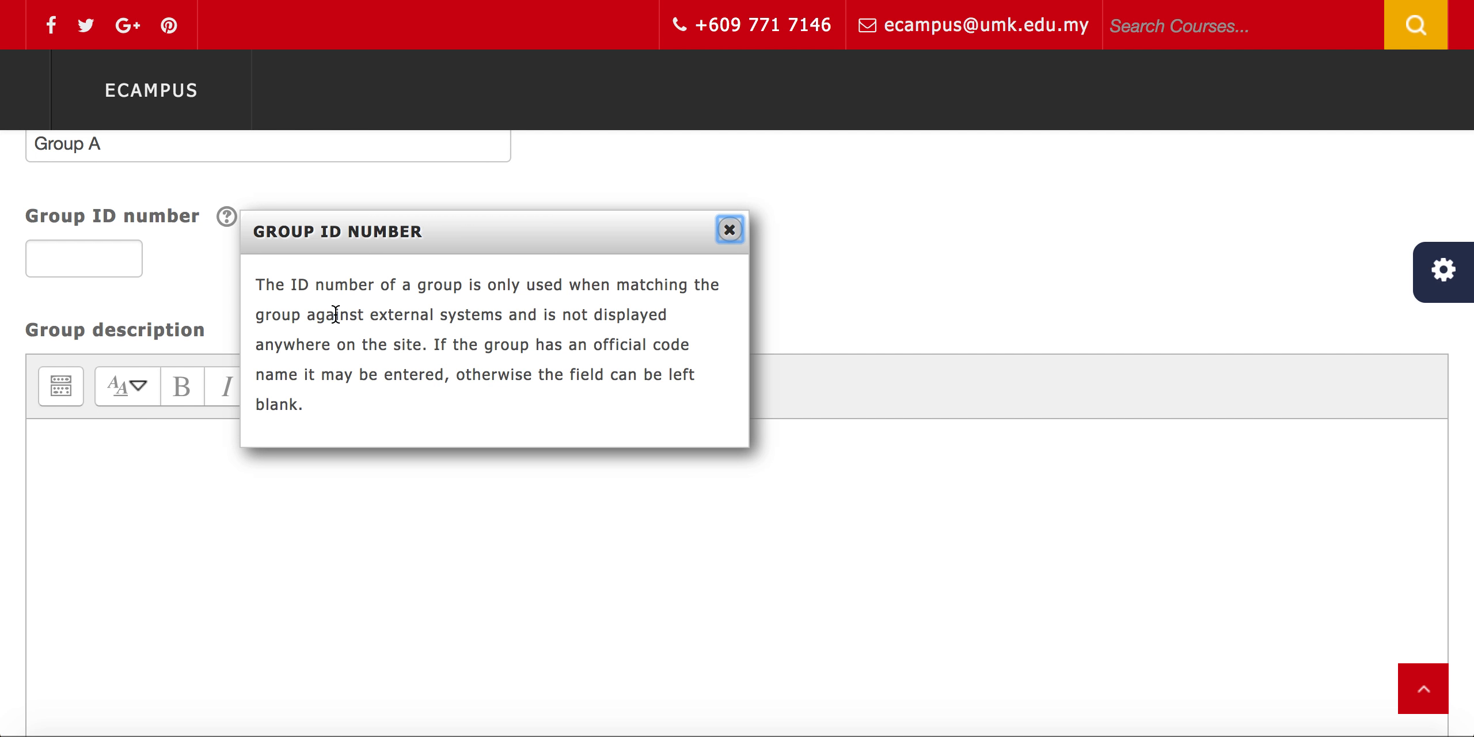
click(188, 292)
Save the new group with the ID number and description left blank
scroll(188, 292, down, 5)
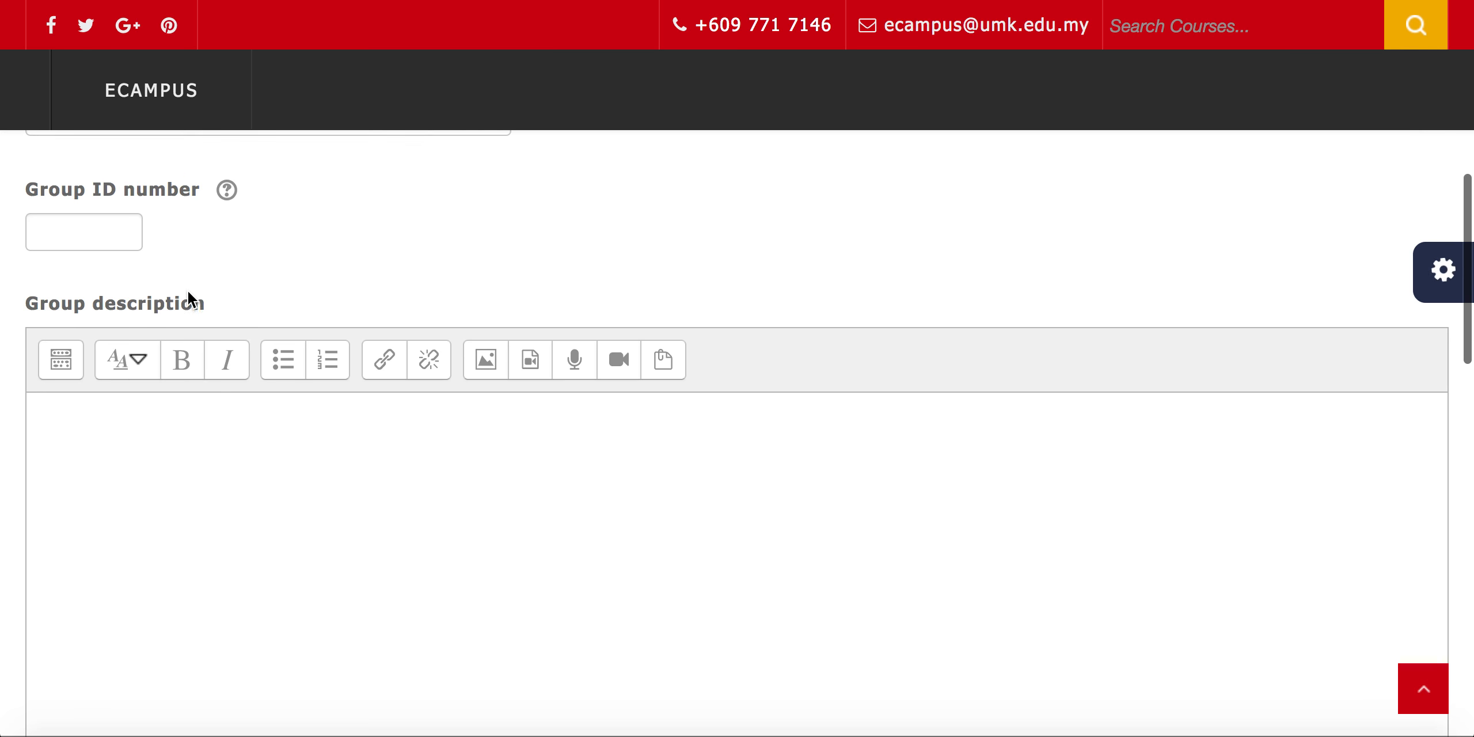
scroll(188, 291, down, 10)
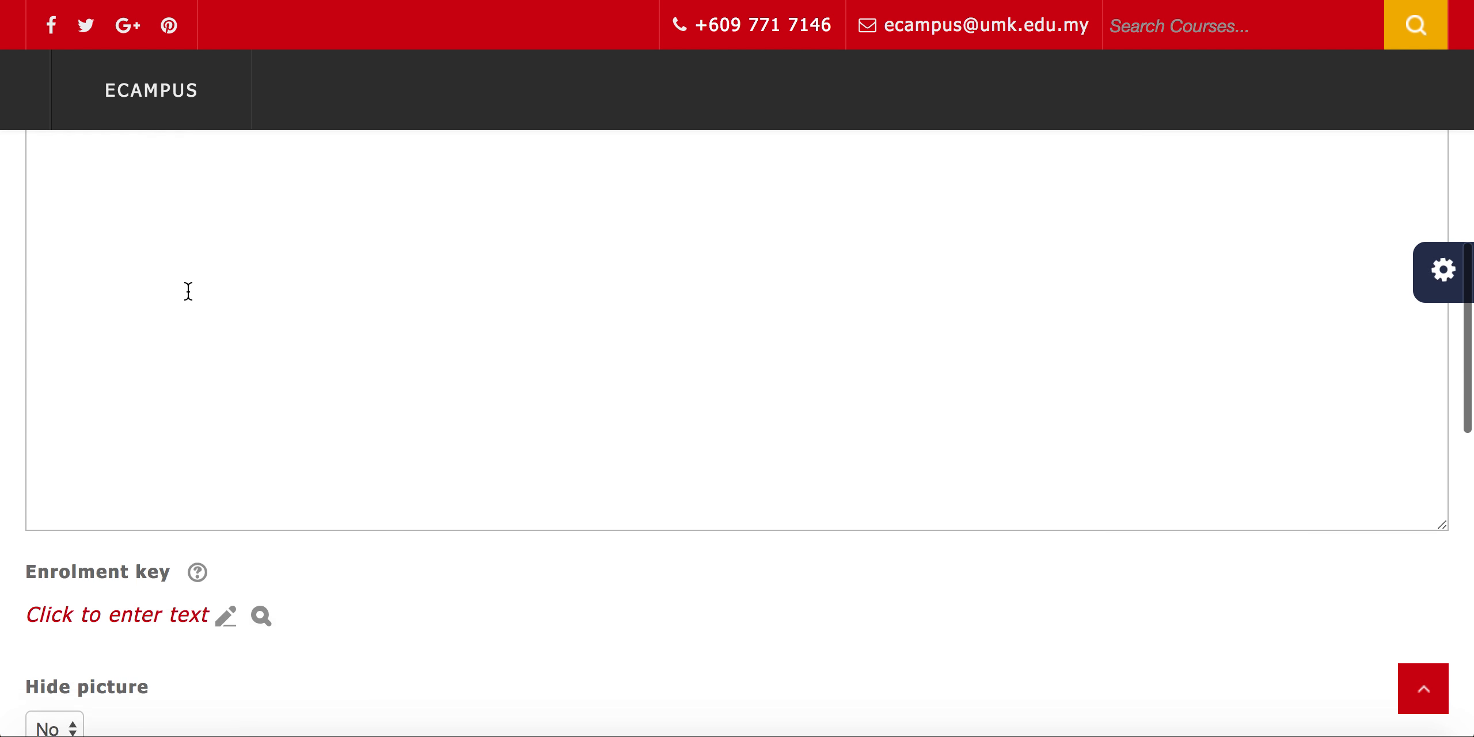
scroll(188, 291, down, 6)
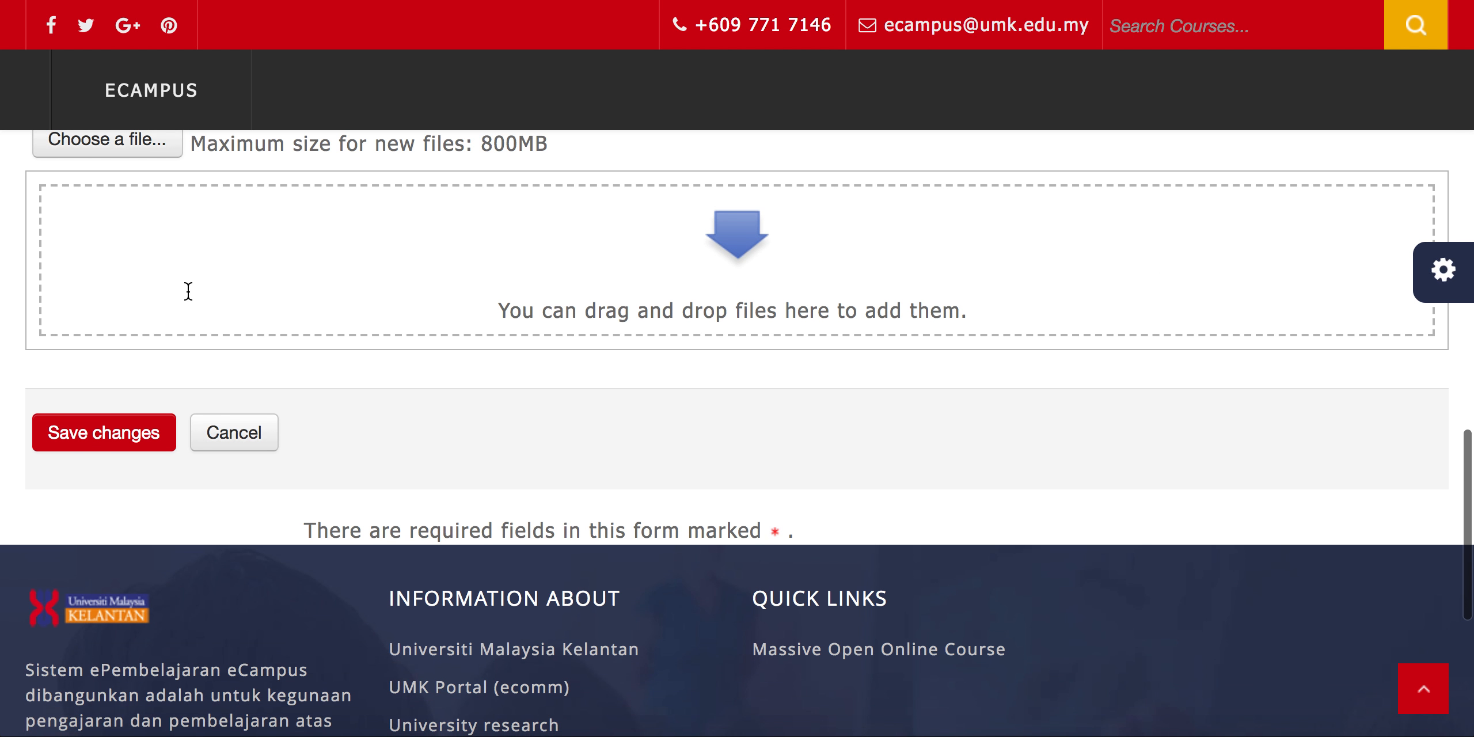
click(121, 443)
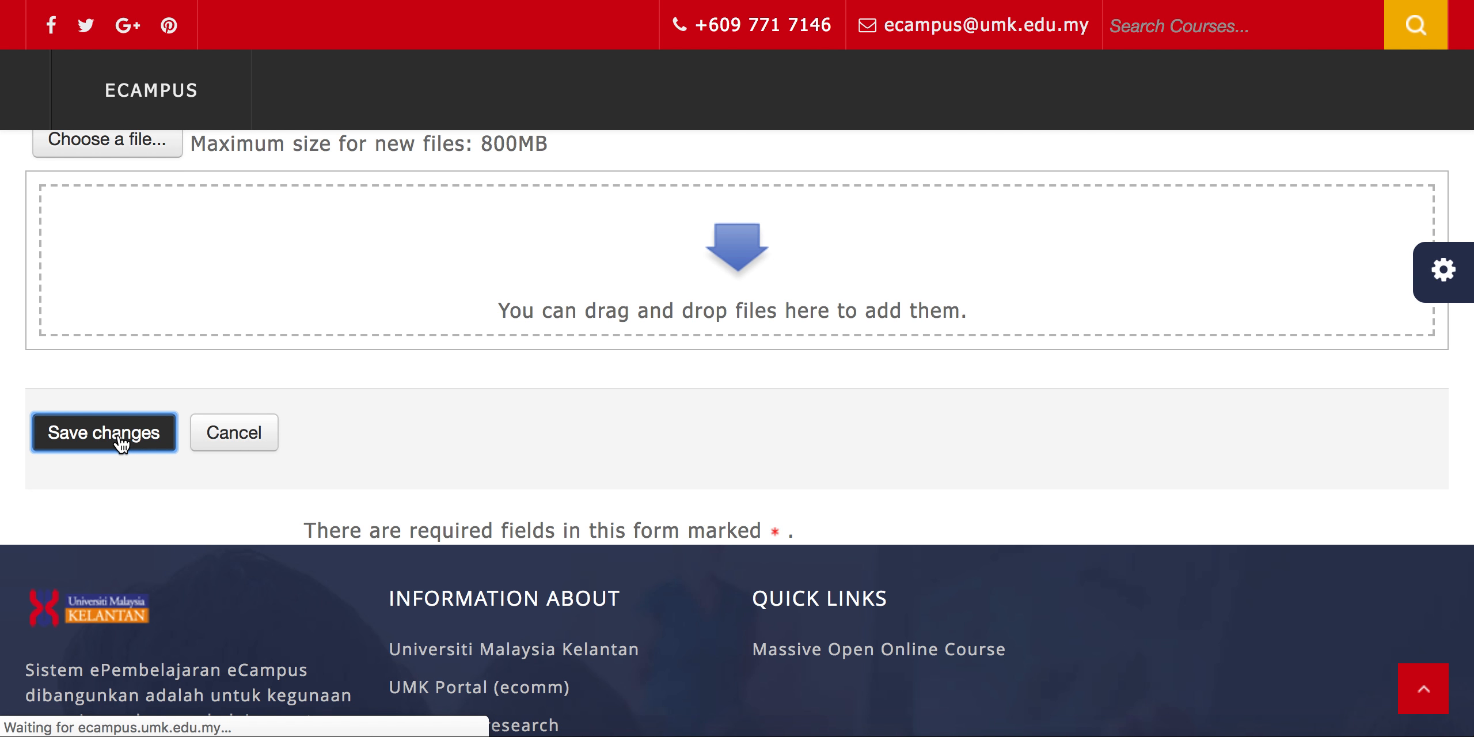
Select Group A in the groups list and open its page for adding or removing users
scroll(121, 443, down, 8)
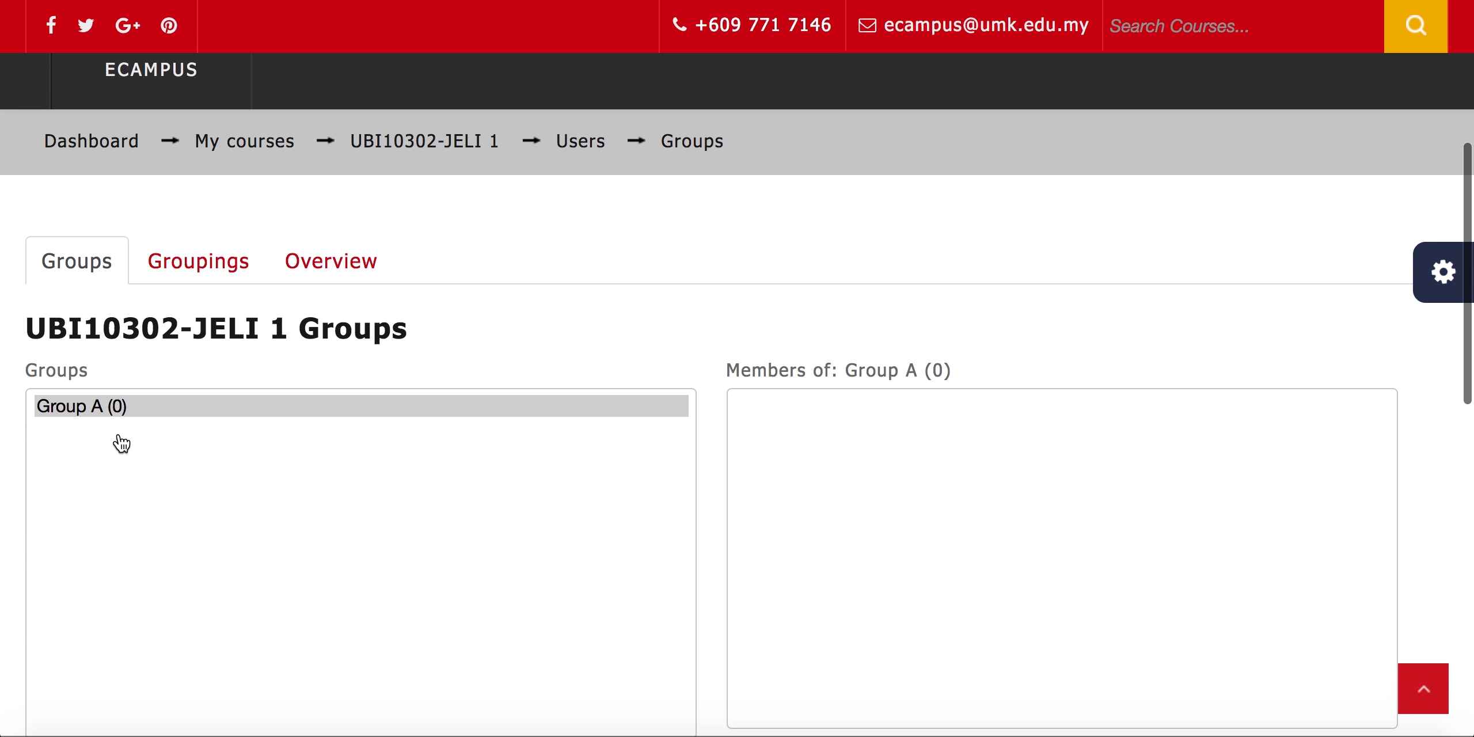
scroll(118, 438, down, 2)
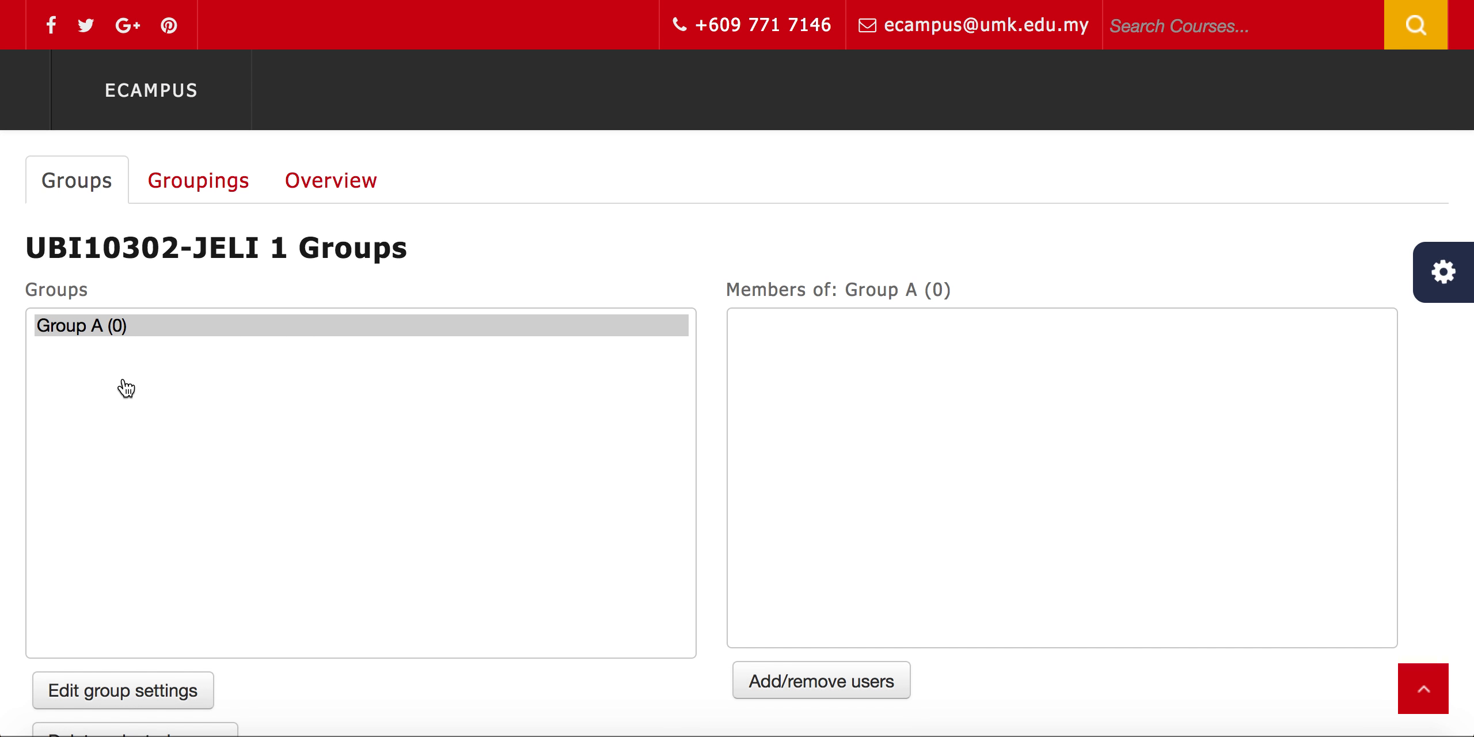
click(117, 331)
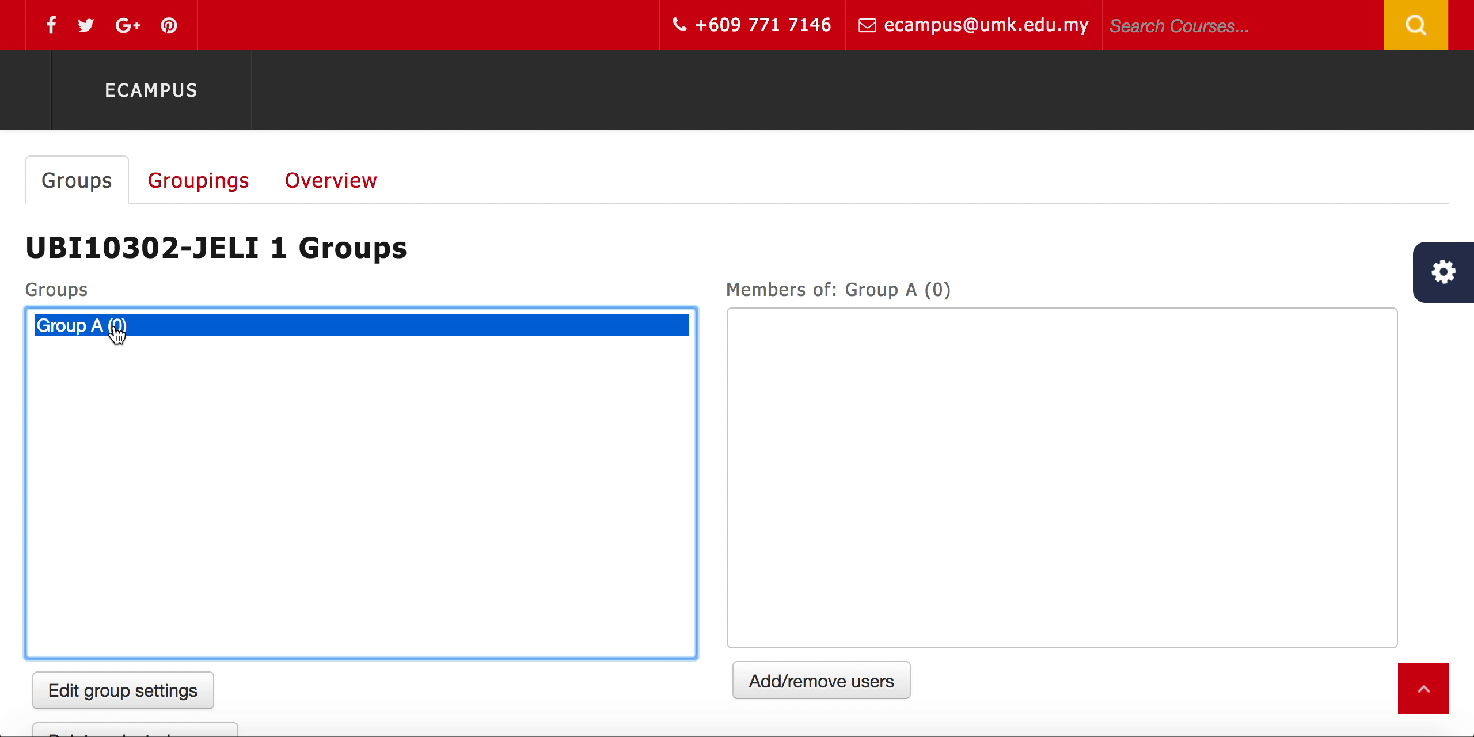
scroll(339, 490, down, 3)
click(820, 579)
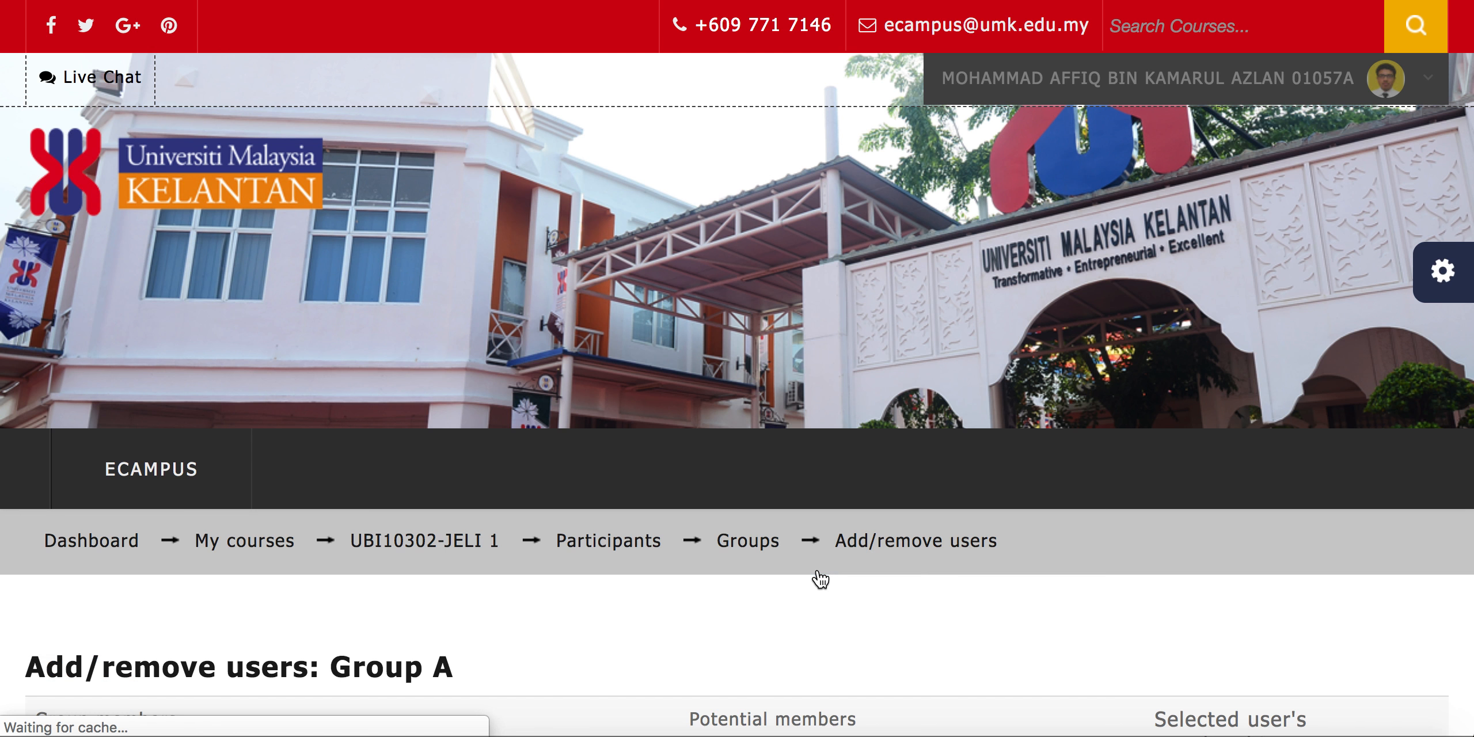
Add the first three students in the potential members list to Group A
scroll(820, 578, down, 10)
scroll(820, 578, up, 3)
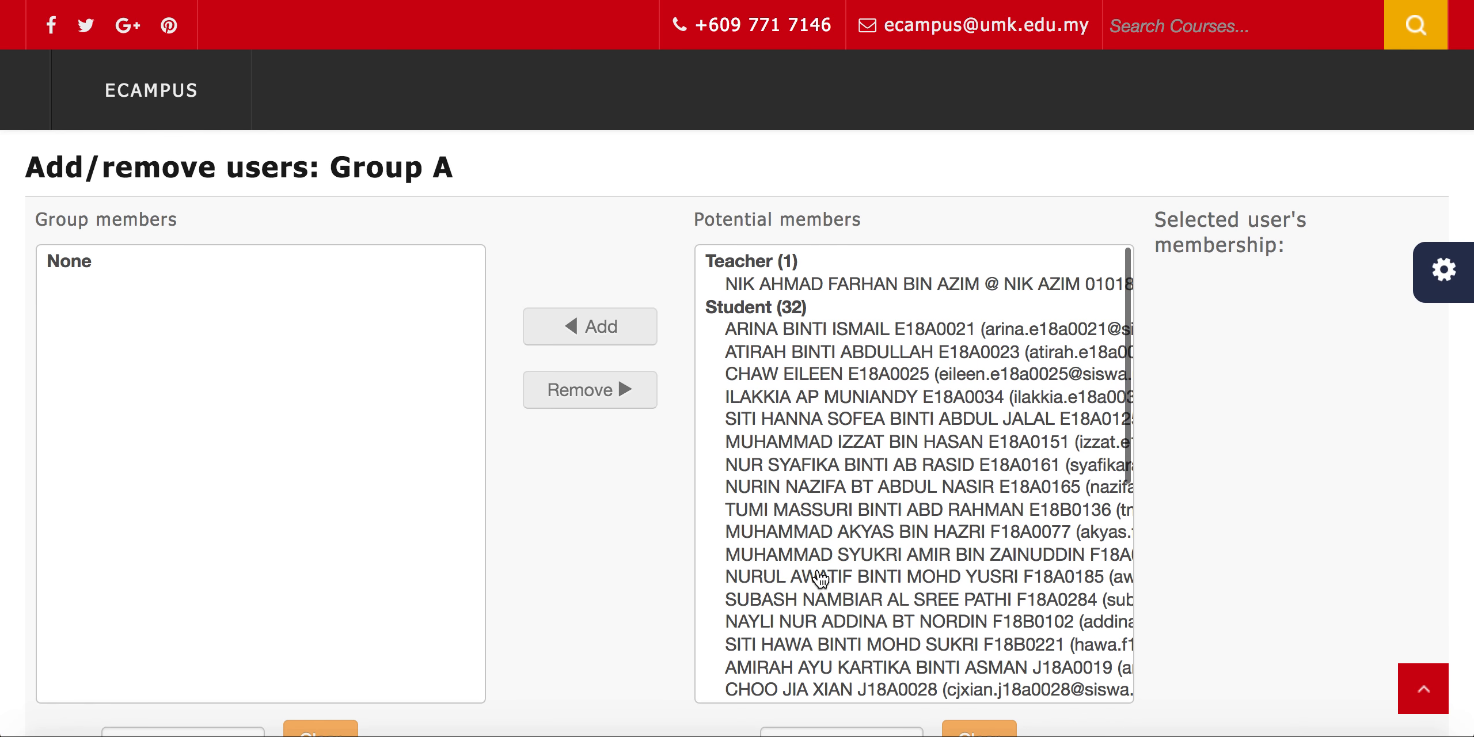
click(788, 335)
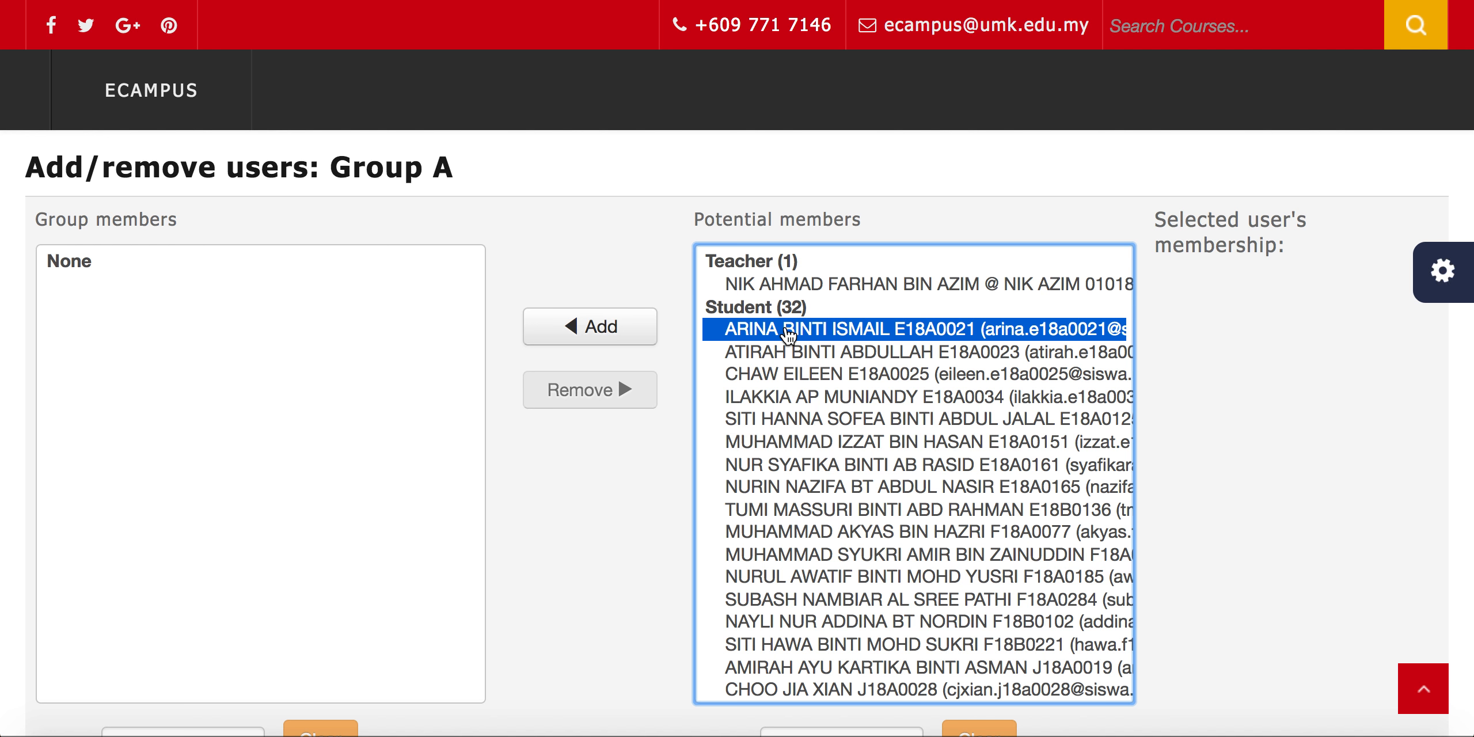
shift+click(788, 346)
shift+click(780, 380)
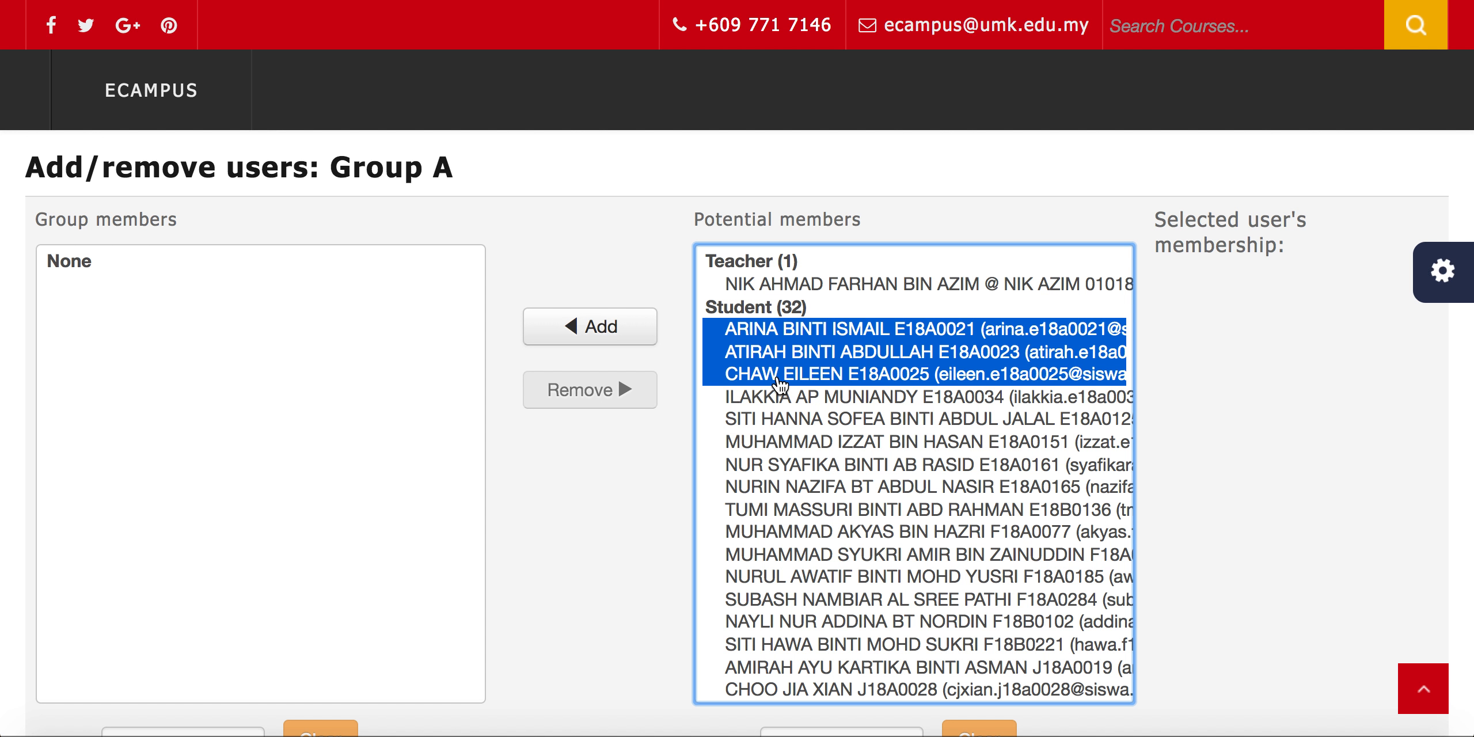
click(619, 320)
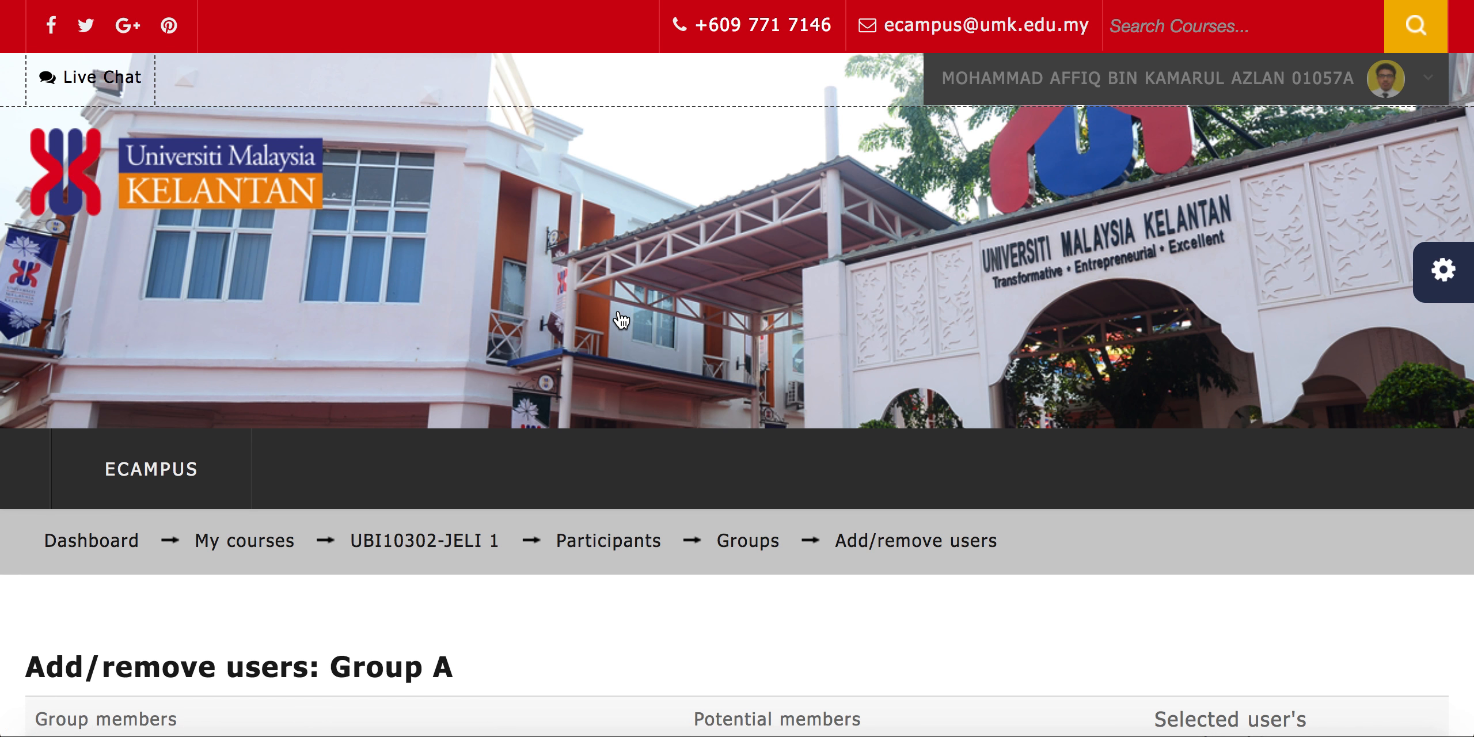
Return to the course's groups list and review the members of Group A
scroll(306, 466, down, 5)
scroll(306, 467, down, 8)
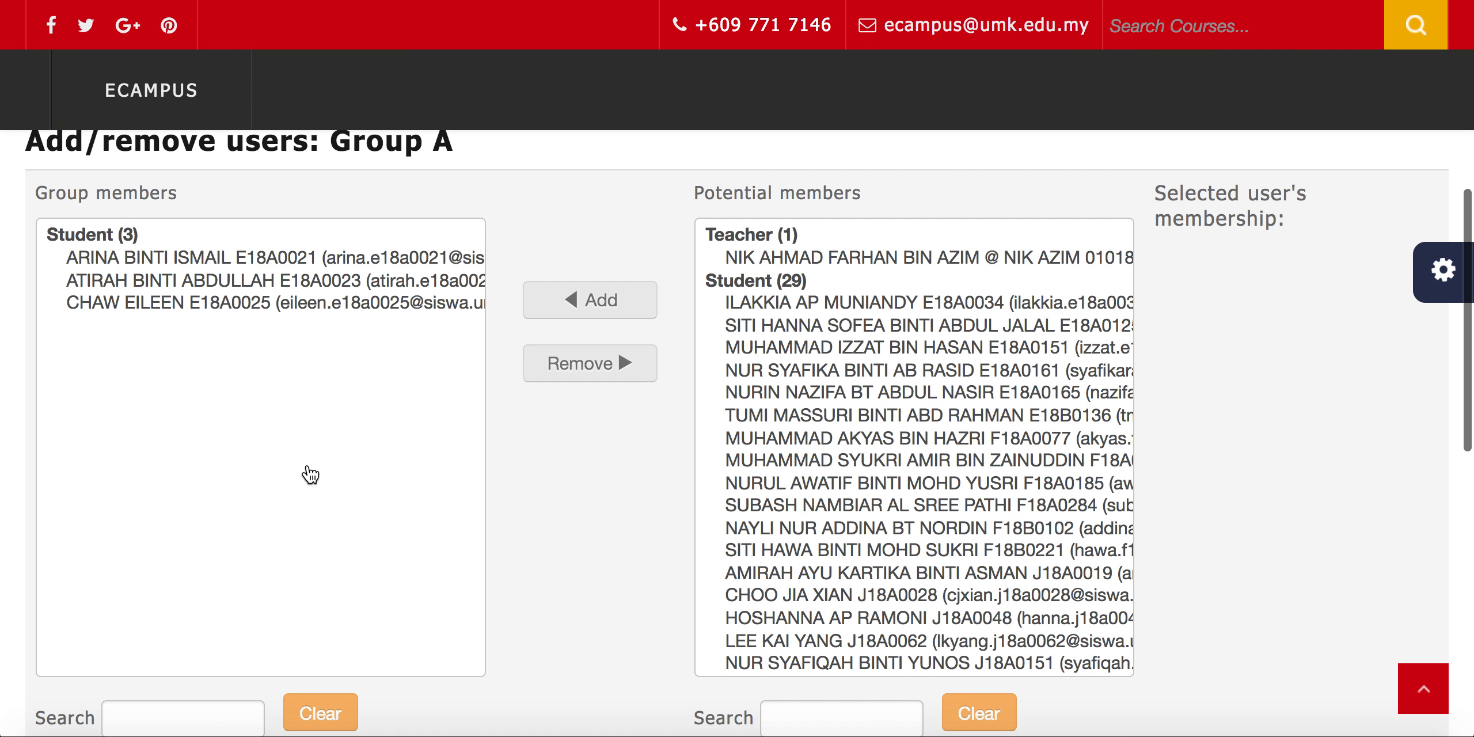
click(173, 460)
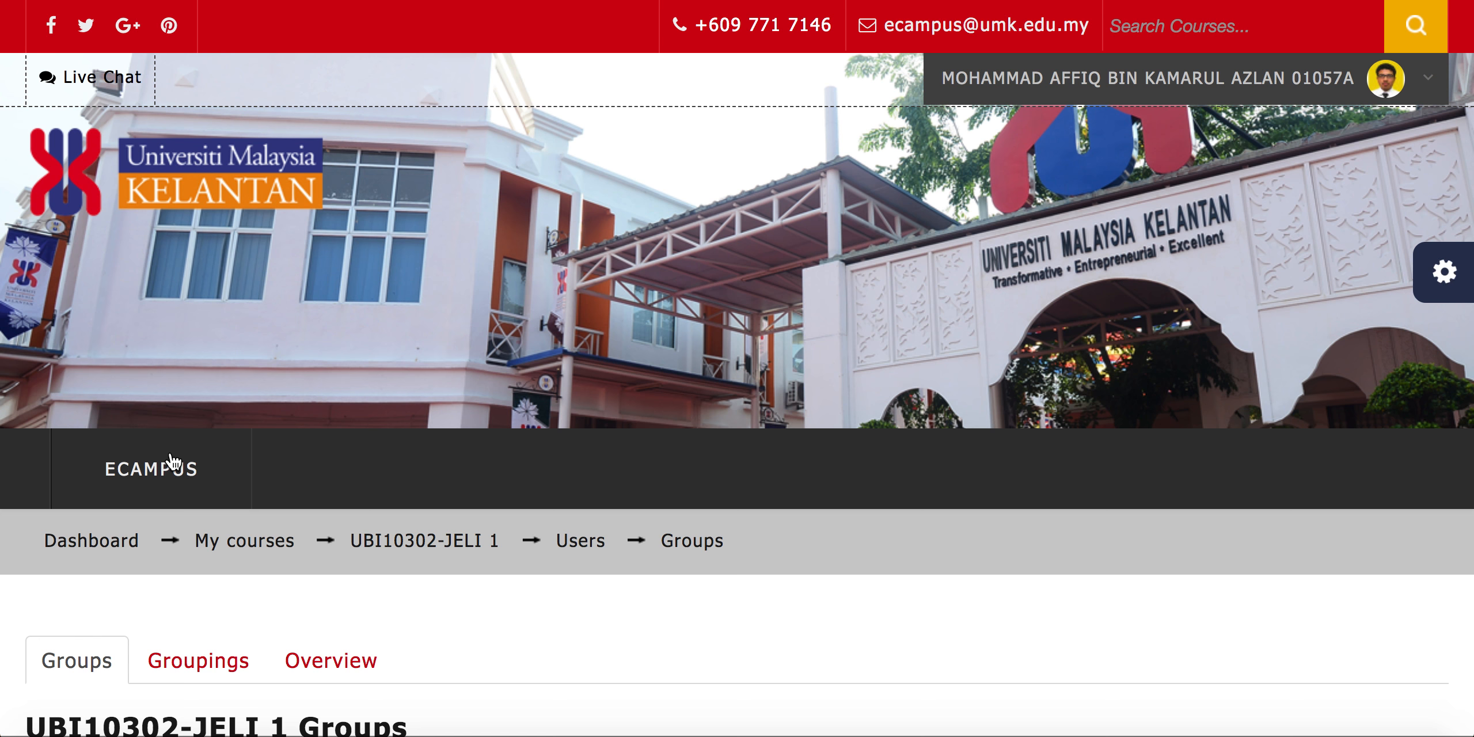
scroll(172, 460, down, 8)
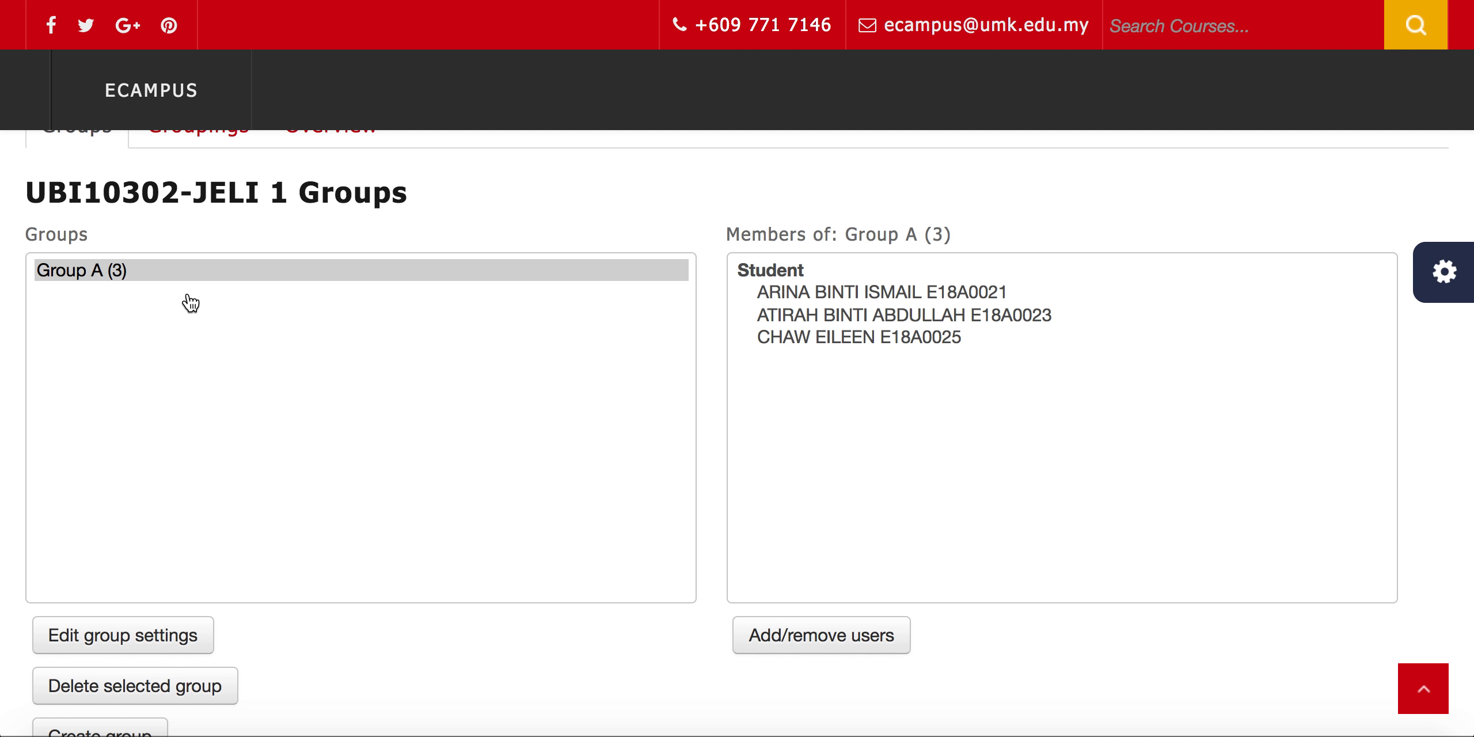
scroll(378, 513, down, 3)
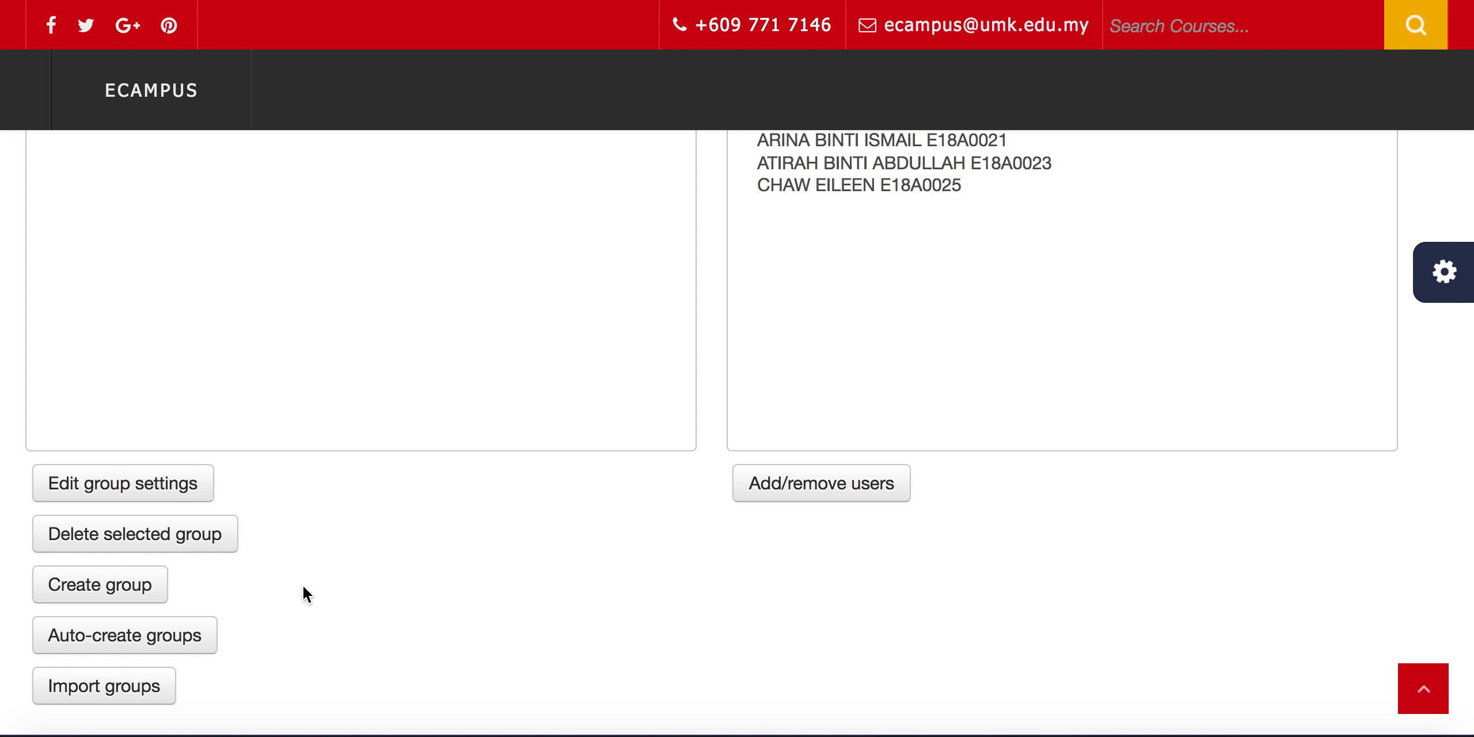
scroll(302, 591, up, 3)
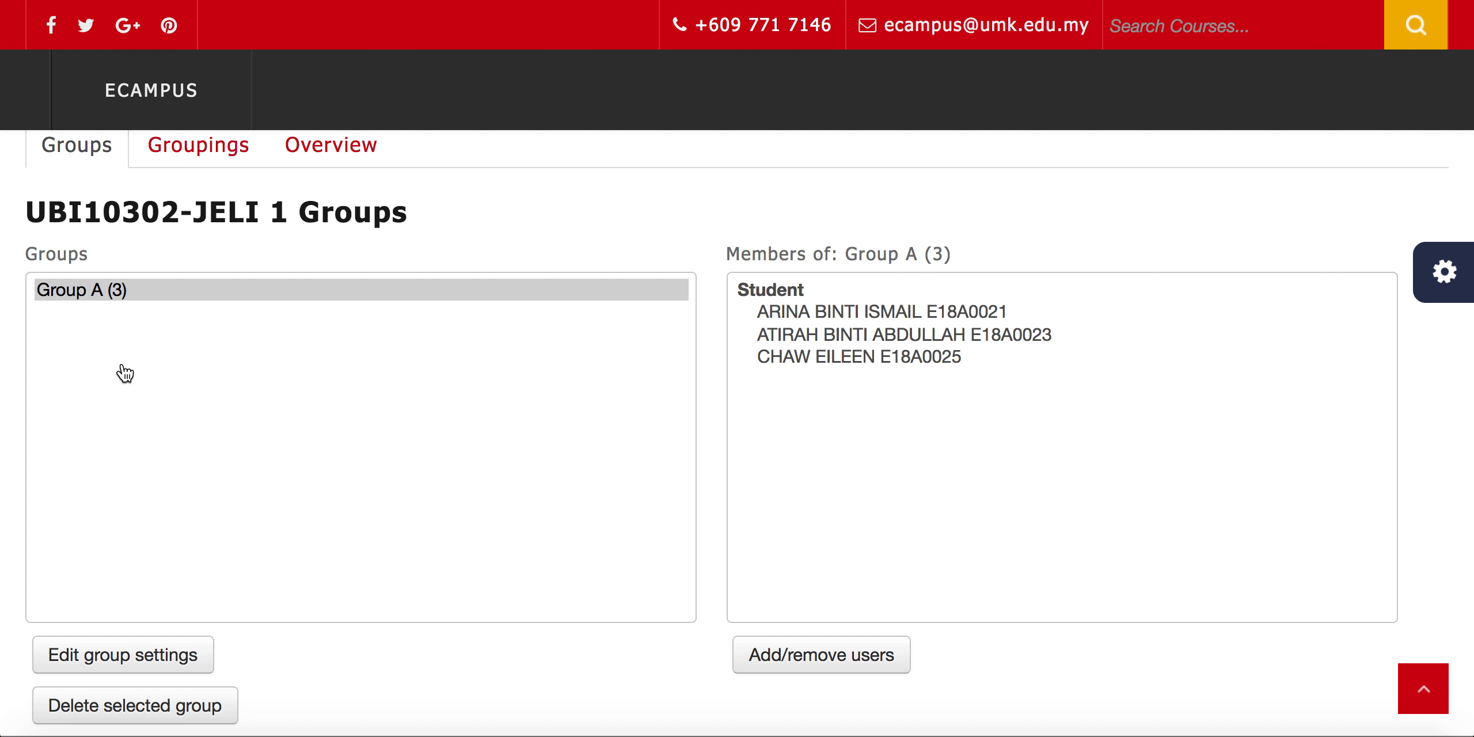
scroll(135, 513, down, 1)
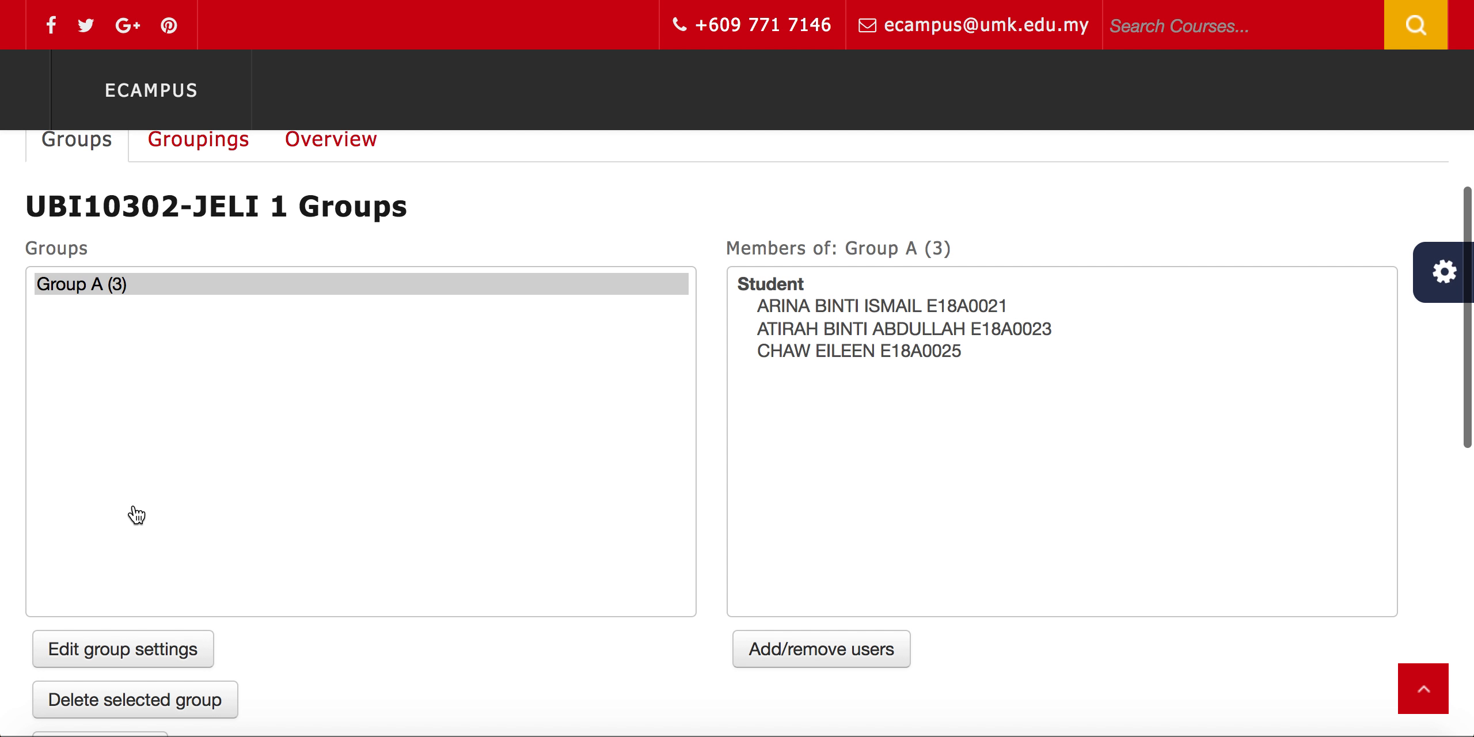
Delete Group A from the course's groups list and confirm the deletion
click(92, 293)
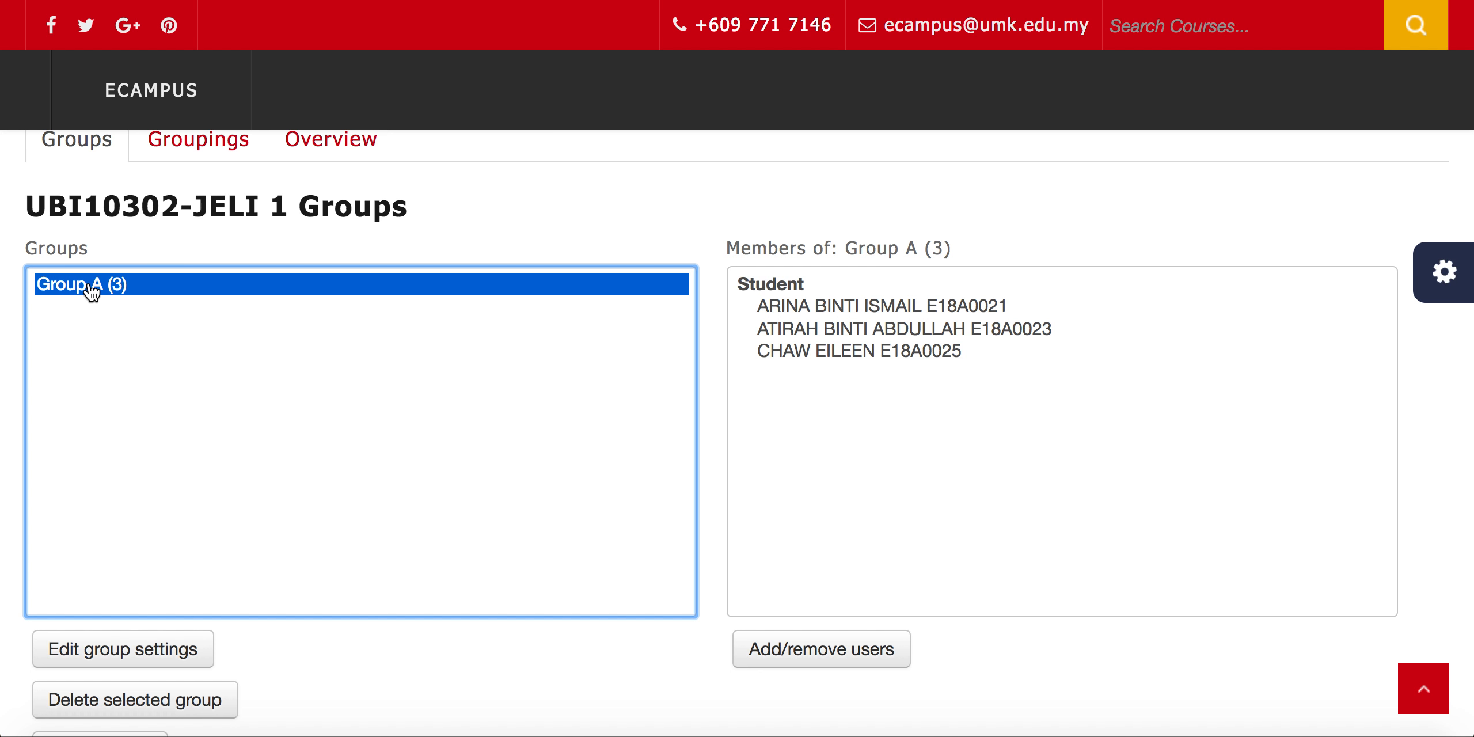
scroll(184, 451, down, 4)
scroll(184, 450, down, 3)
click(139, 509)
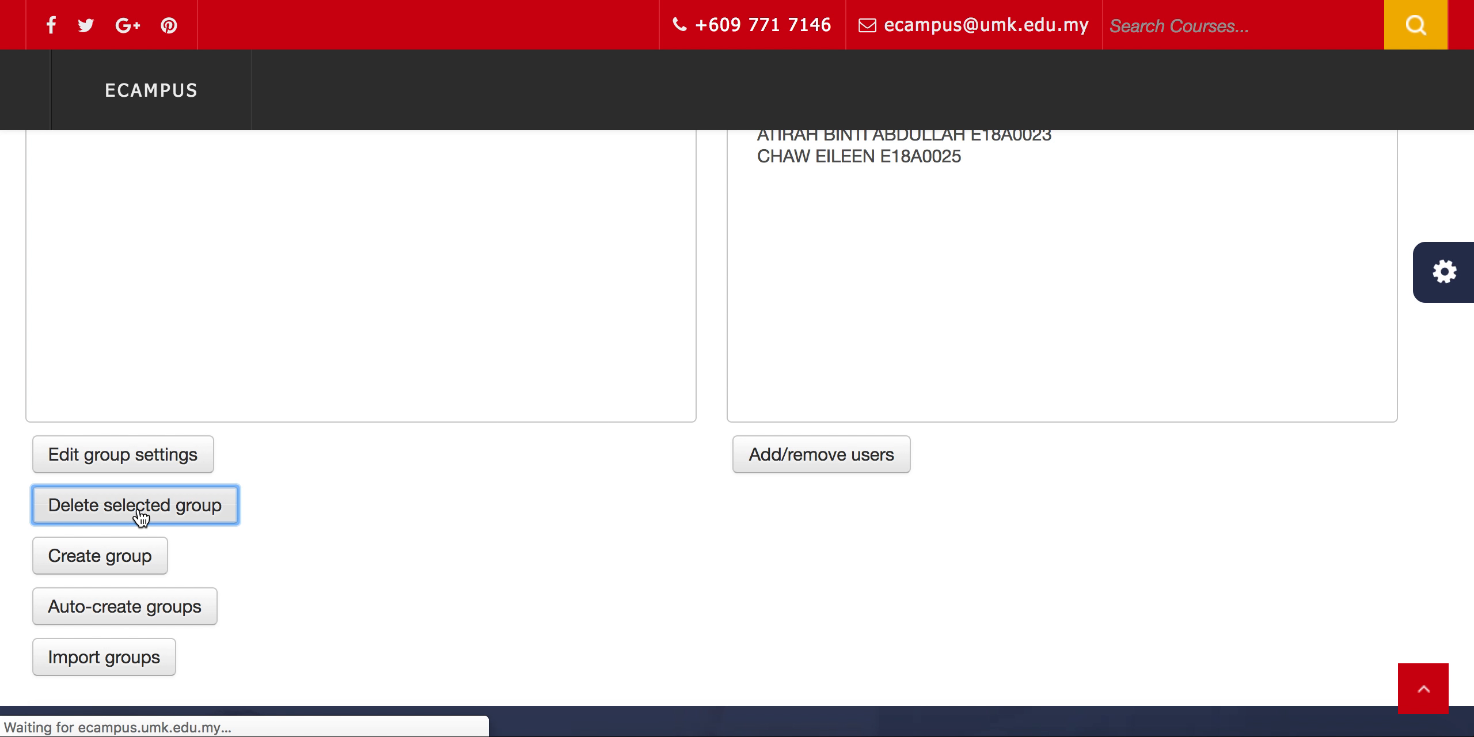
scroll(138, 516, down, 12)
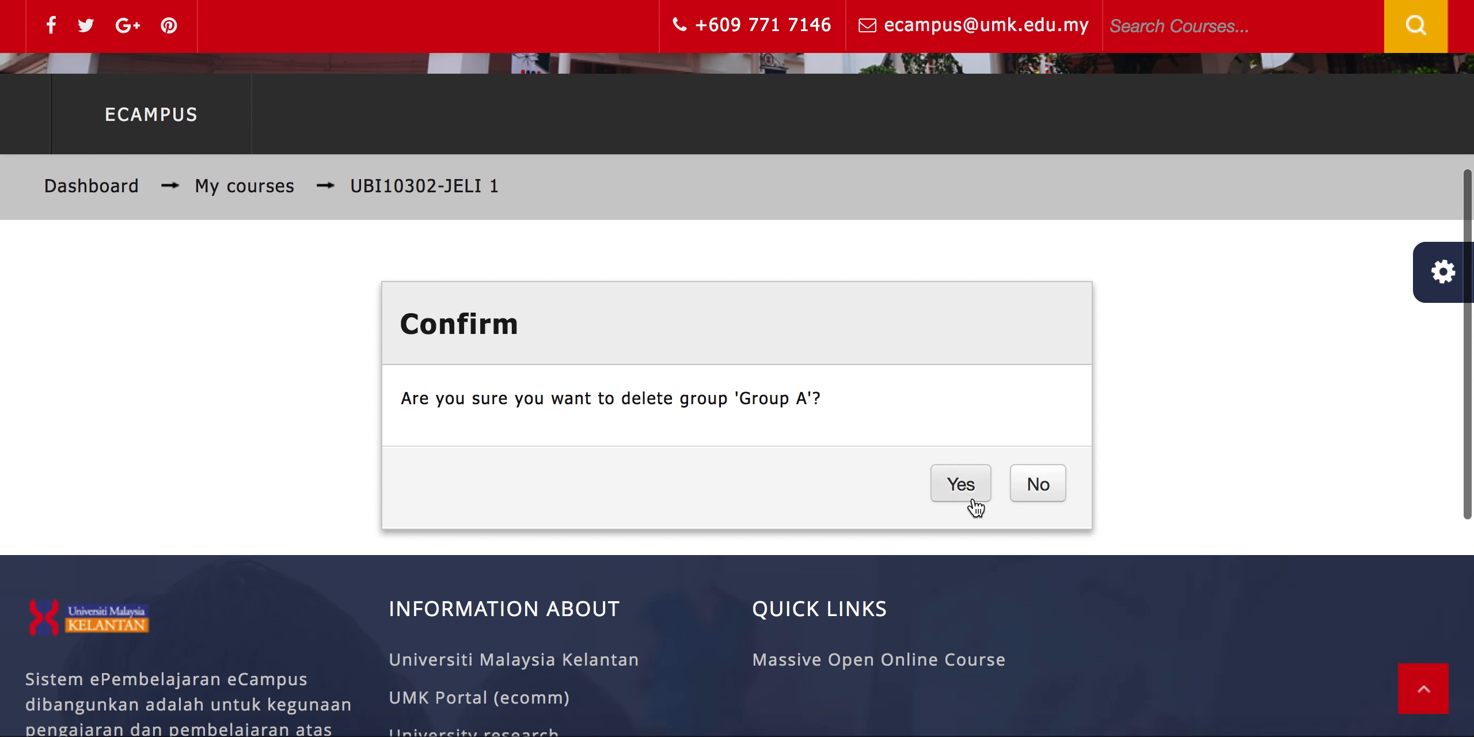
click(972, 498)
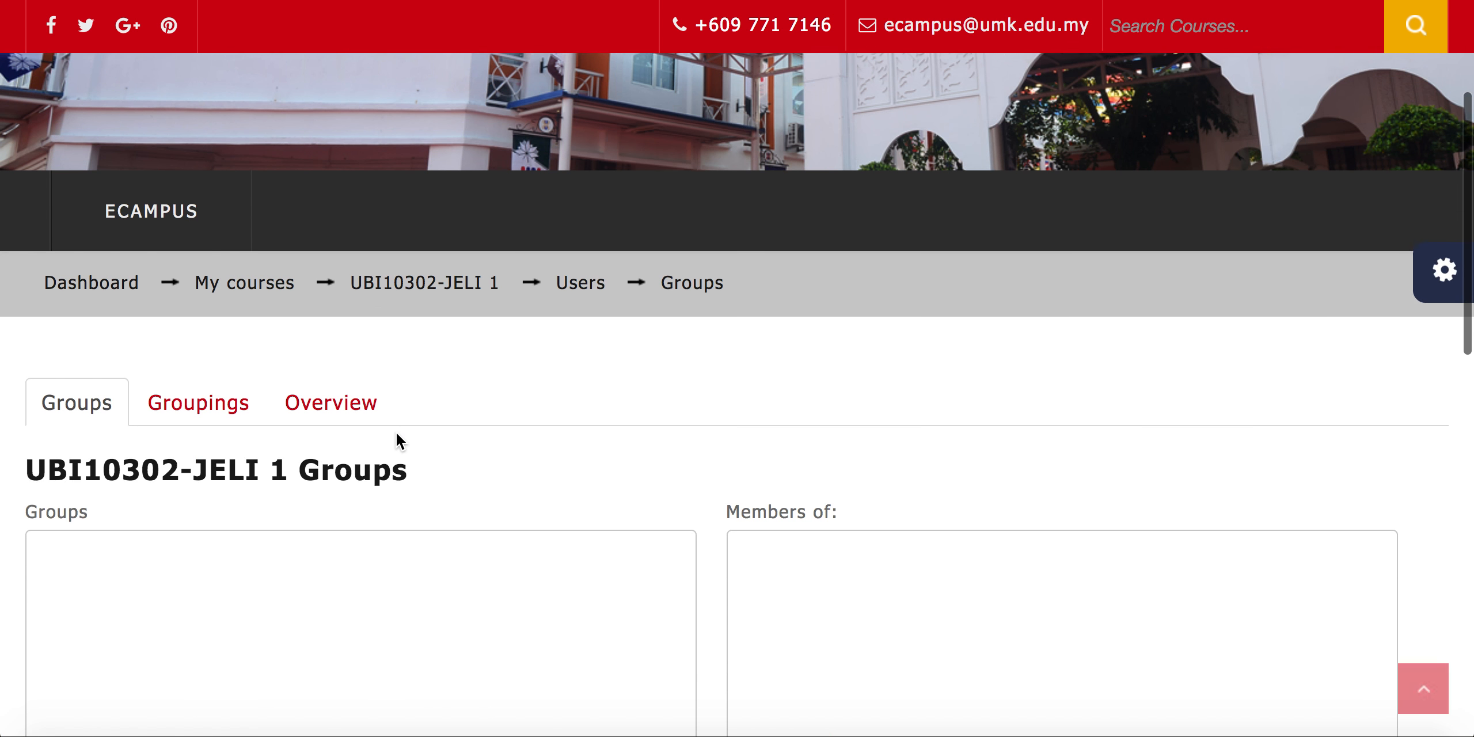
Open the form for auto-creating groups and look over its General settings
scroll(395, 437, down, 10)
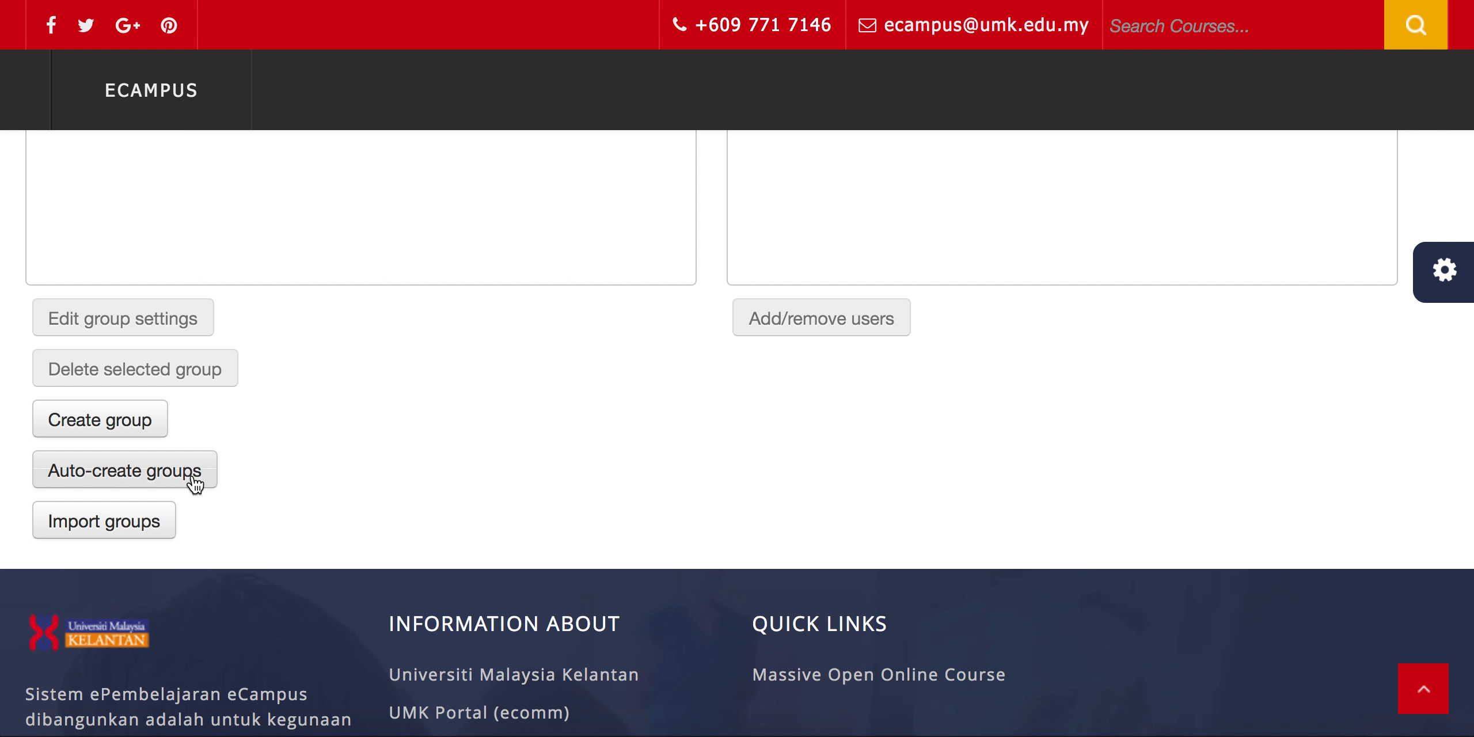
click(195, 486)
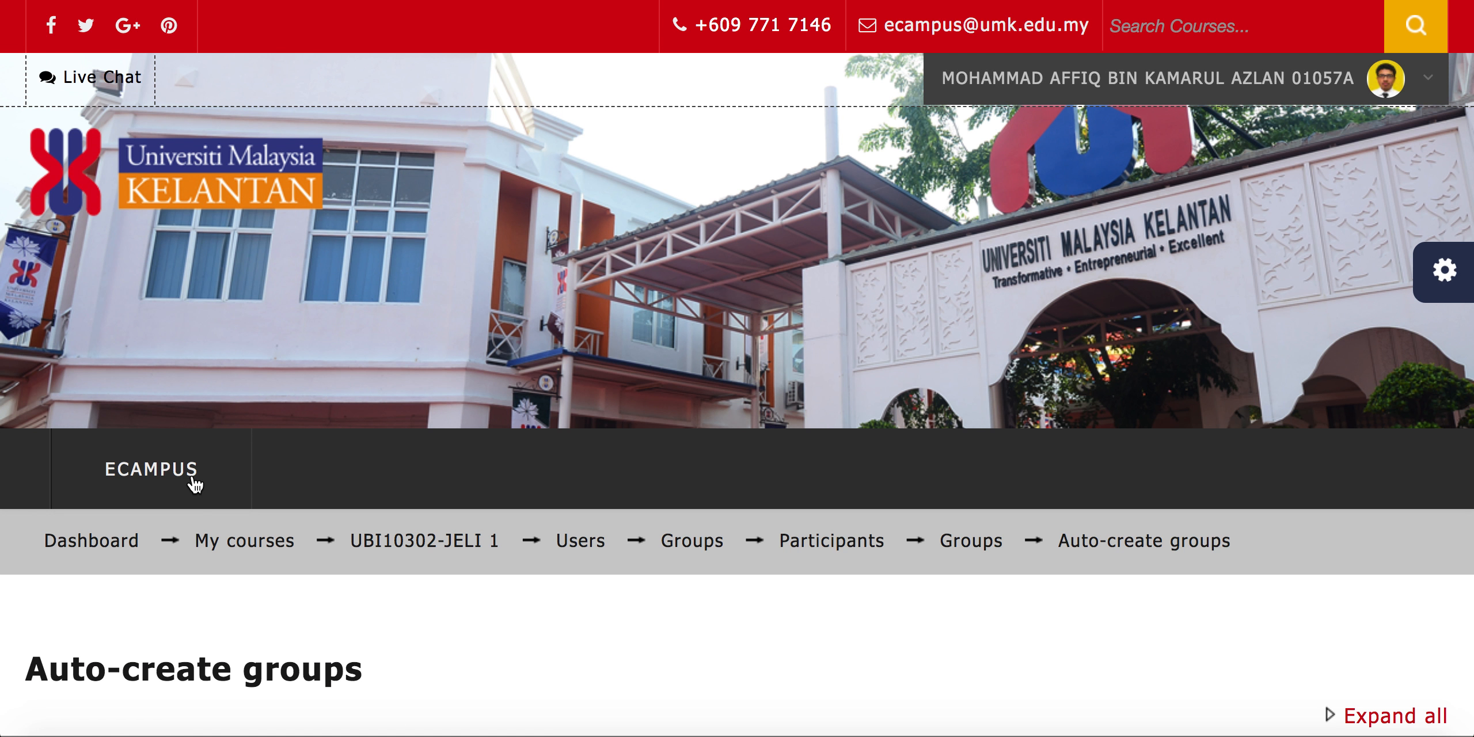
scroll(195, 485, down, 3)
scroll(195, 485, down, 3)
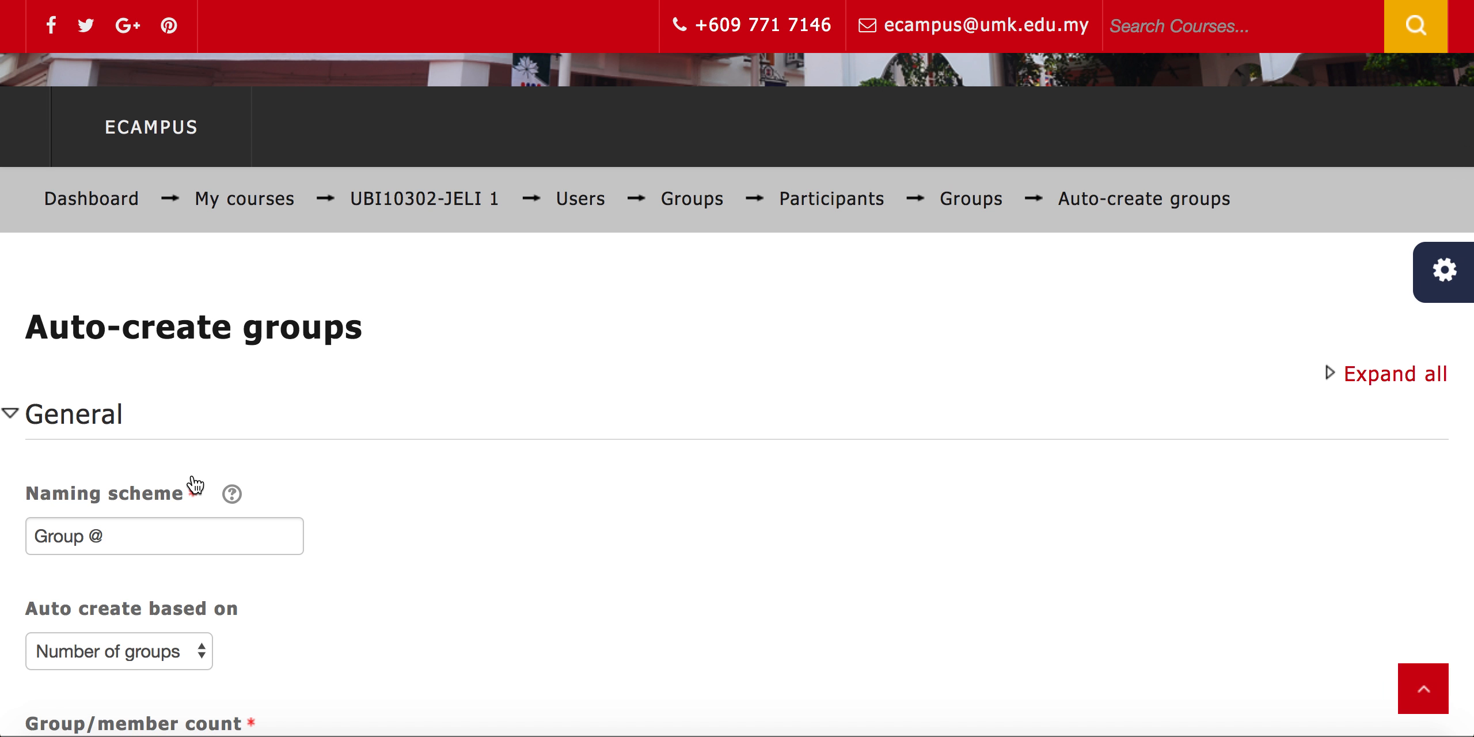
scroll(194, 485, down, 3)
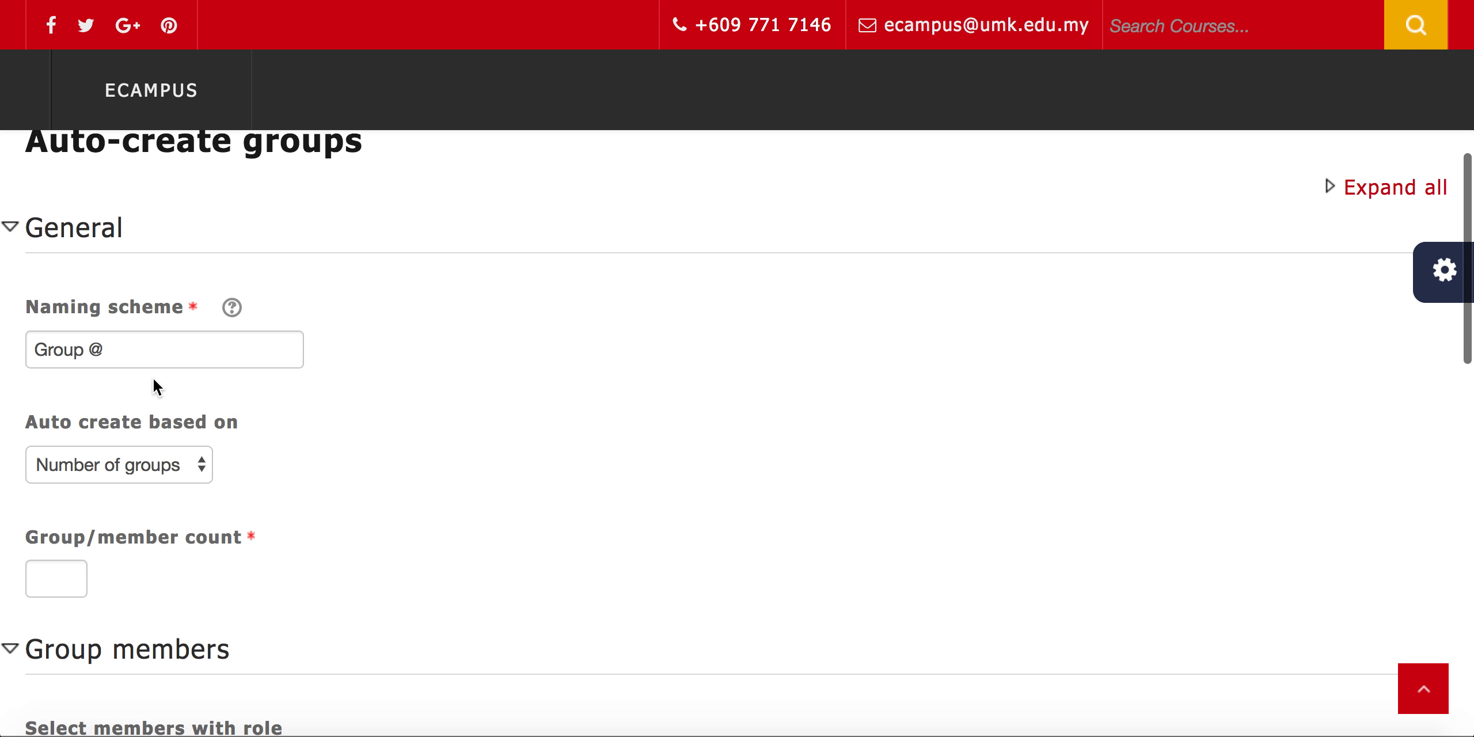
scroll(153, 380, down, 1)
scroll(153, 380, down, 2)
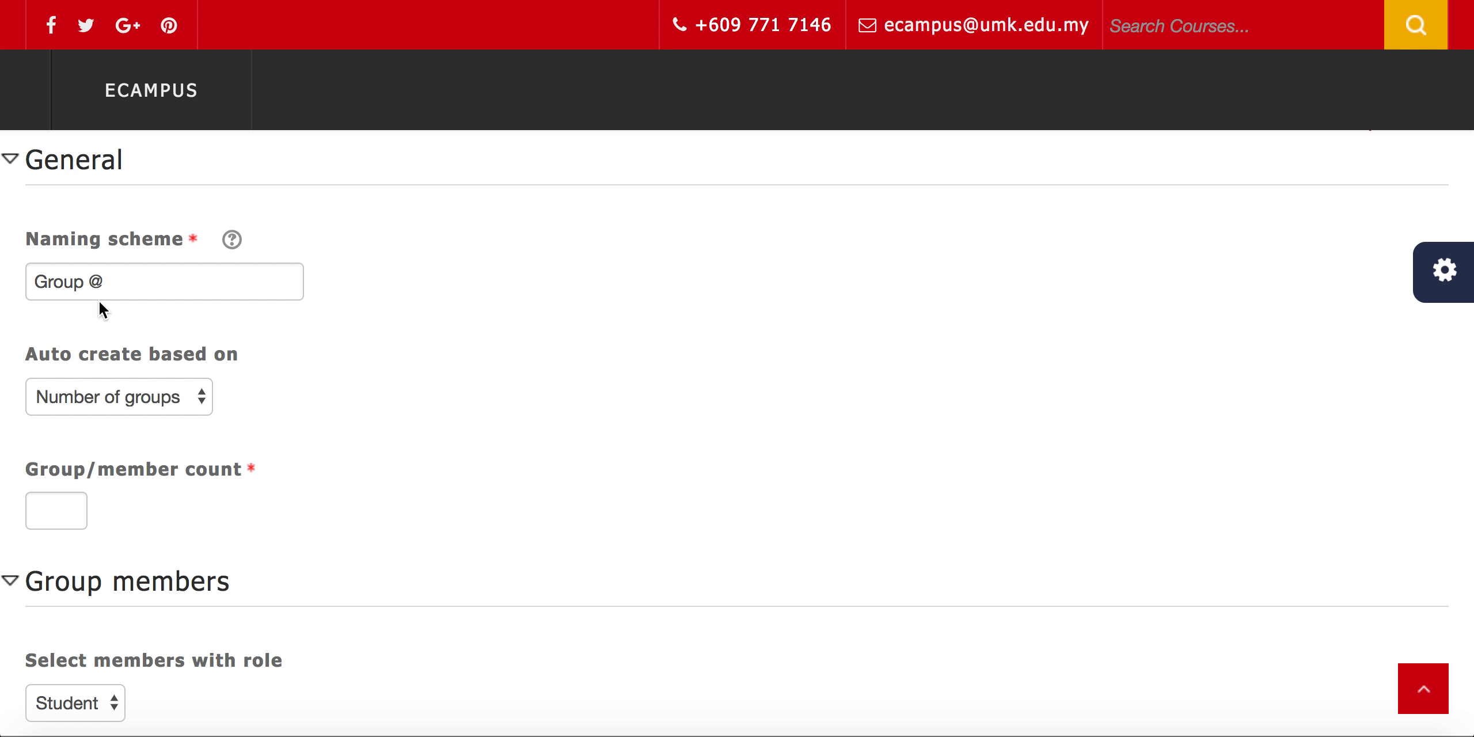
Try # in place of @ in the group naming scheme and restore it to Group @
click(100, 282)
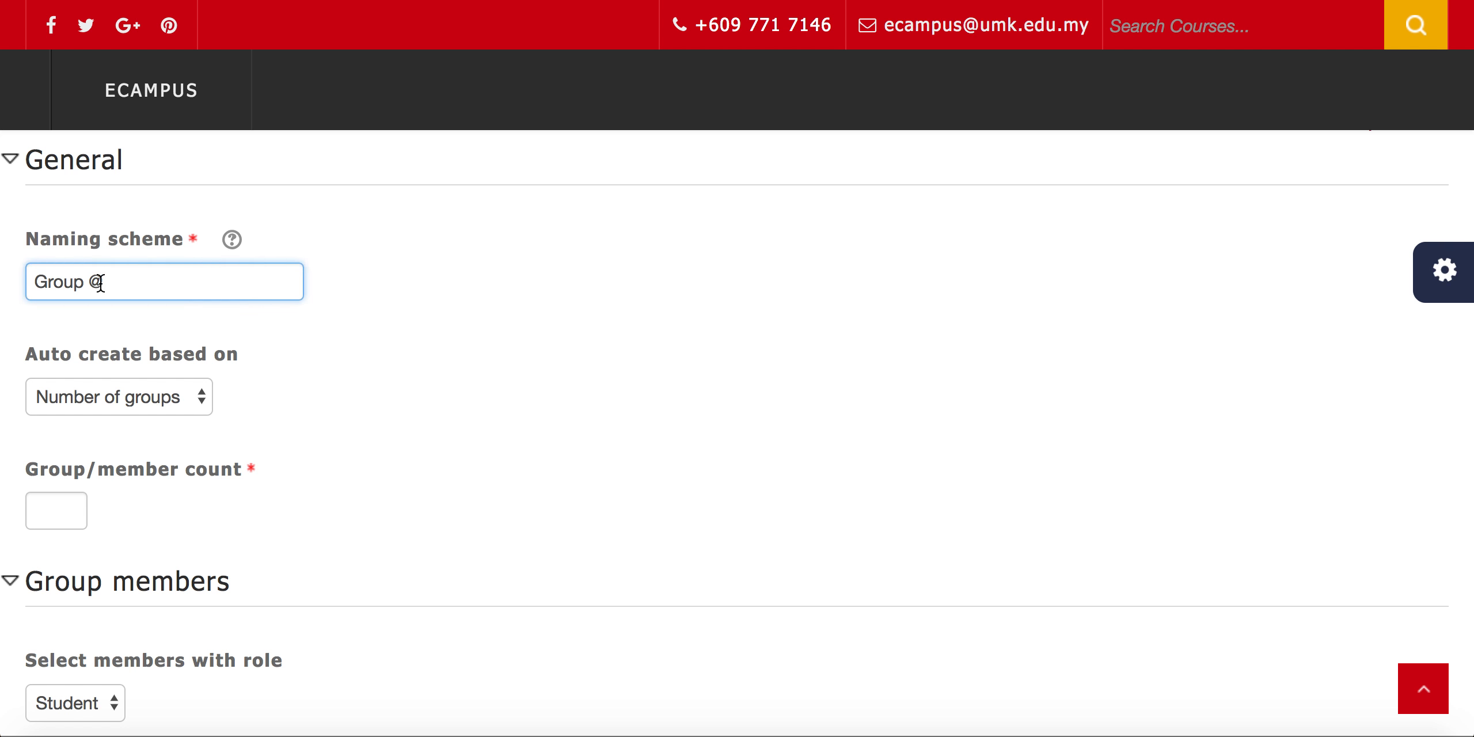
key(BackSpace)
text(#)
key(BackSpace)
Base the automatic group creation on Members per group with a group/member count of 4
scroll(118, 312, down, 3)
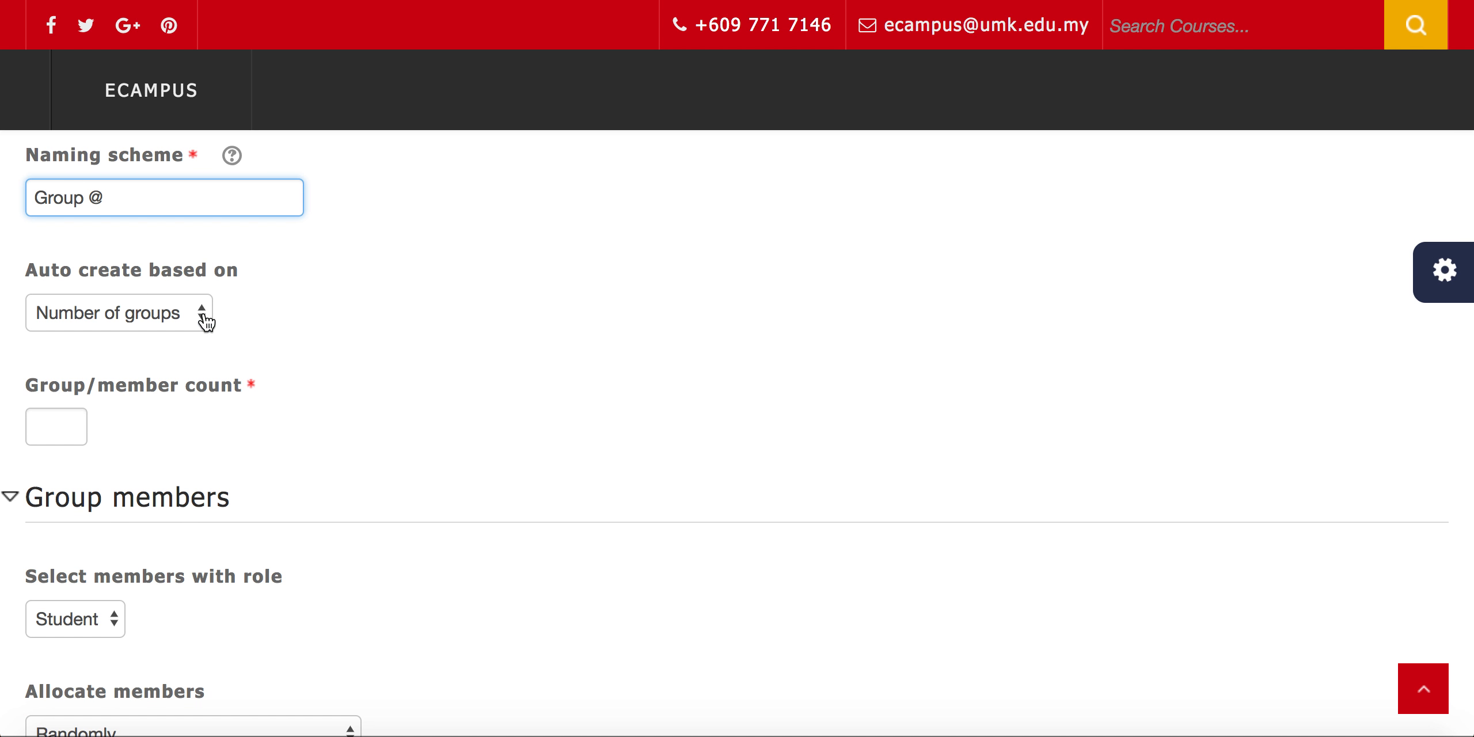
click(202, 317)
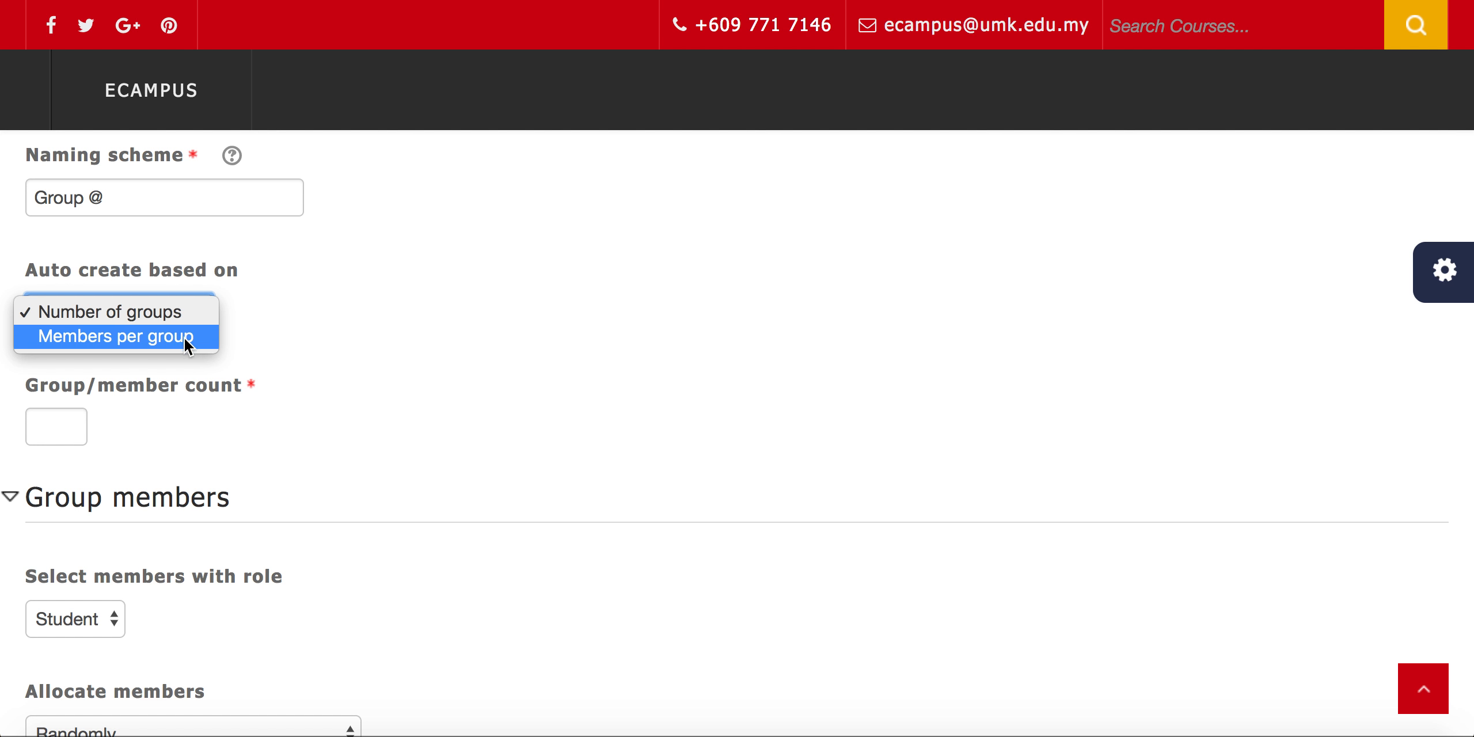
click(184, 336)
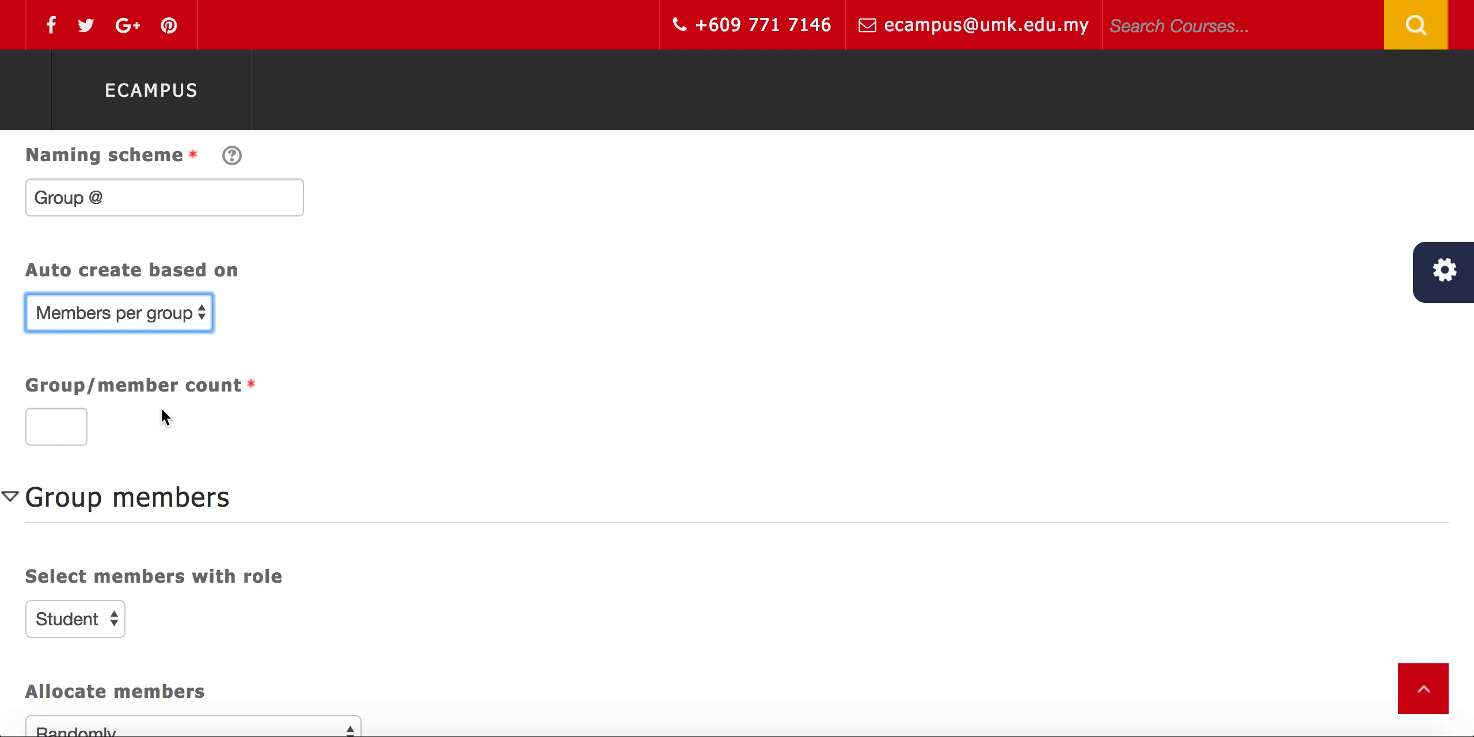
scroll(152, 429, down, 1)
click(68, 376)
text(4)
click(244, 435)
Review the options for allocating members and keep the allocation set to Randomly
scroll(244, 436, down, 6)
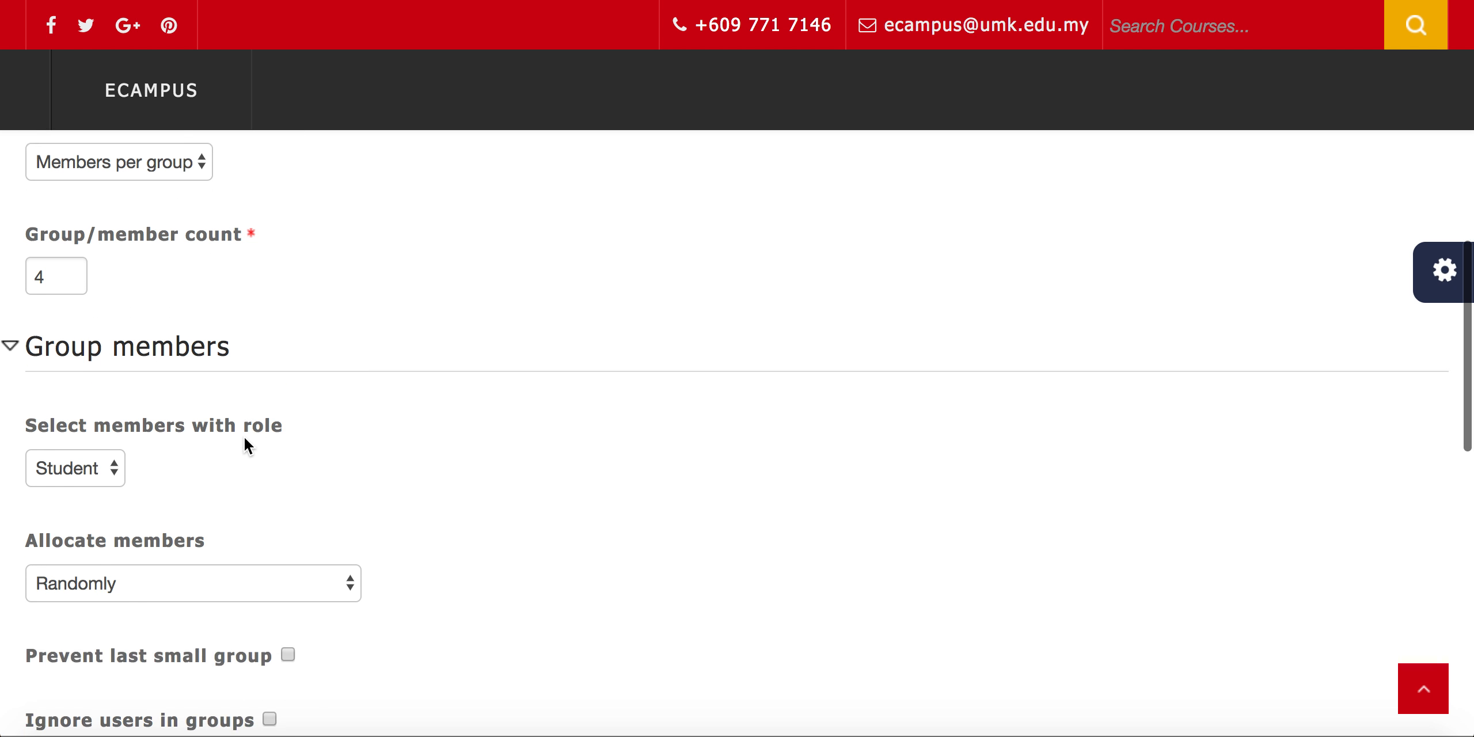
scroll(244, 436, down, 1)
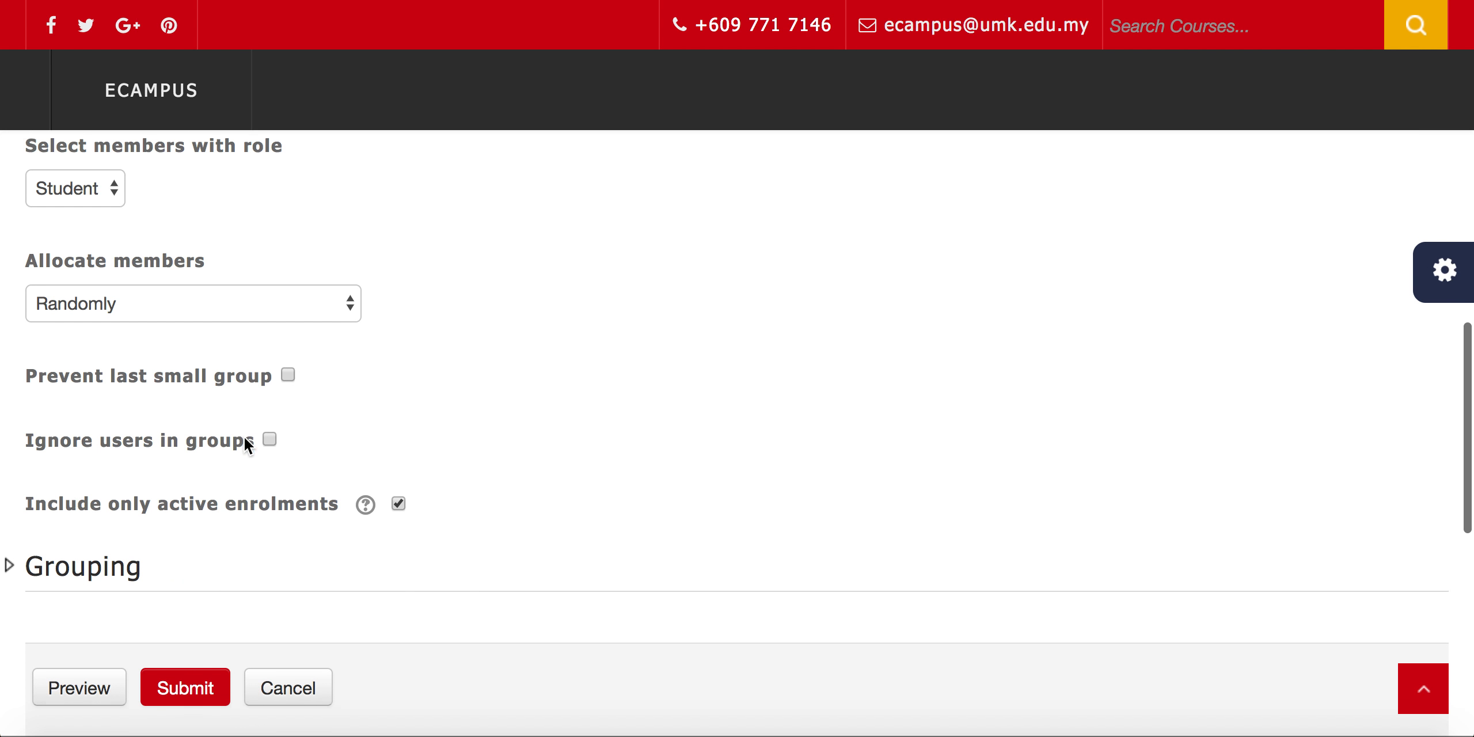
click(349, 305)
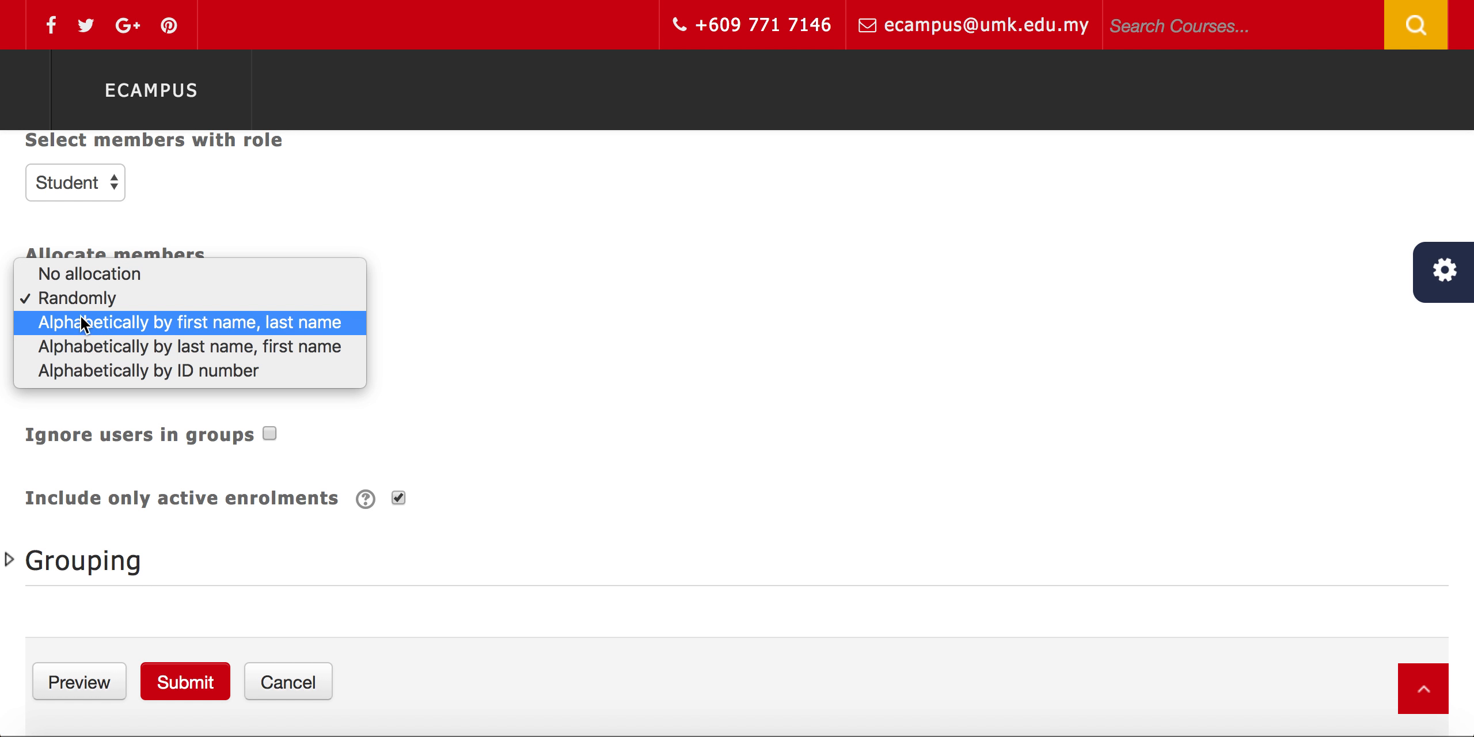
click(380, 359)
Expand the Grouping section and review the settings across the auto-create form
scroll(327, 418, down, 4)
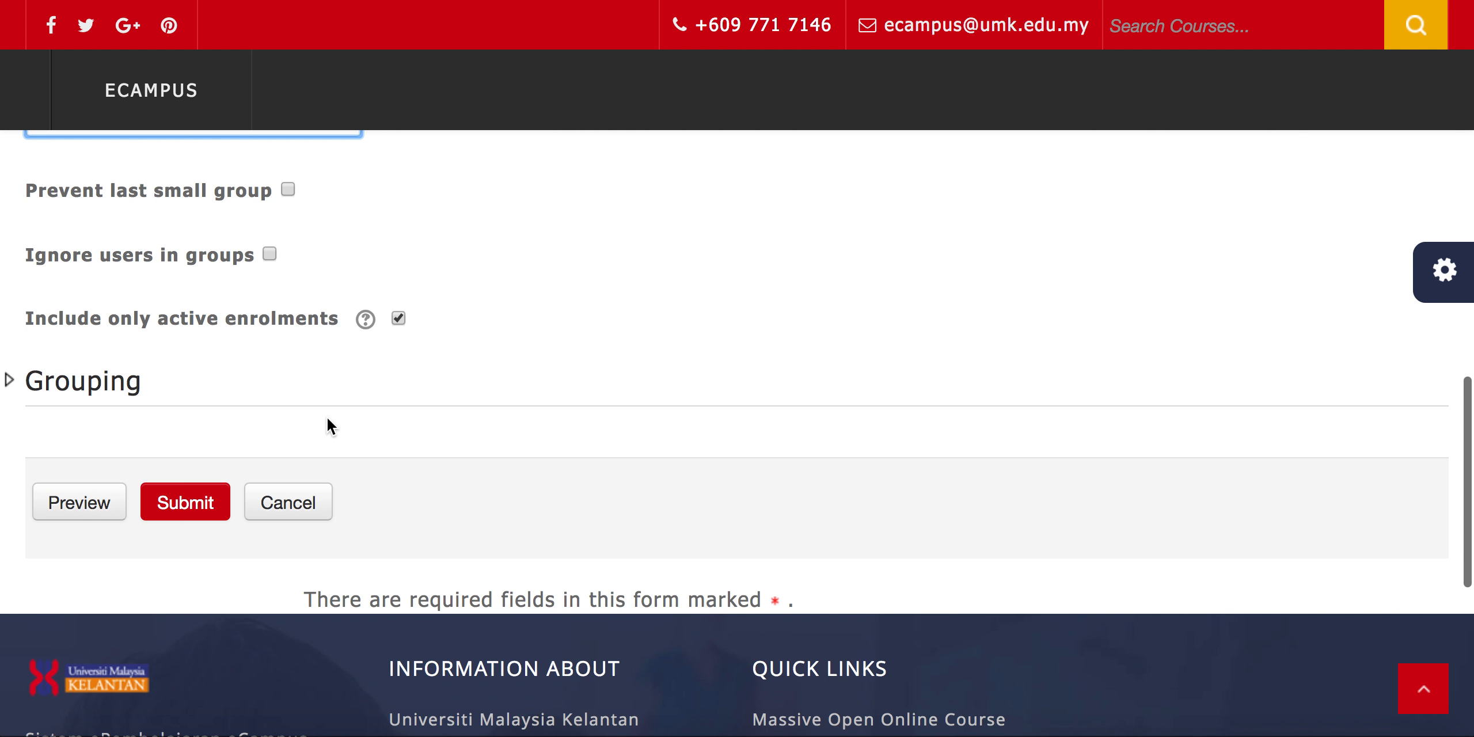
click(89, 371)
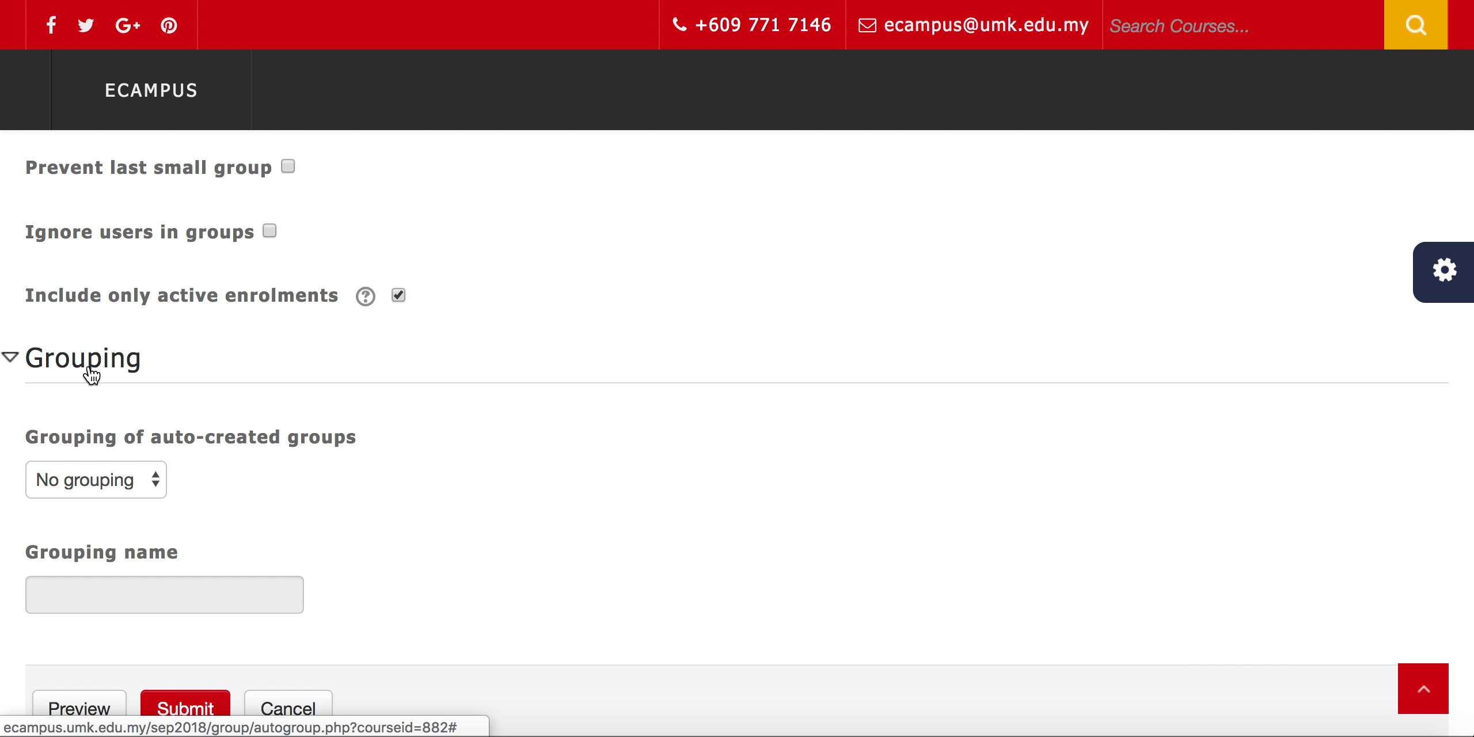
scroll(90, 374, down, 3)
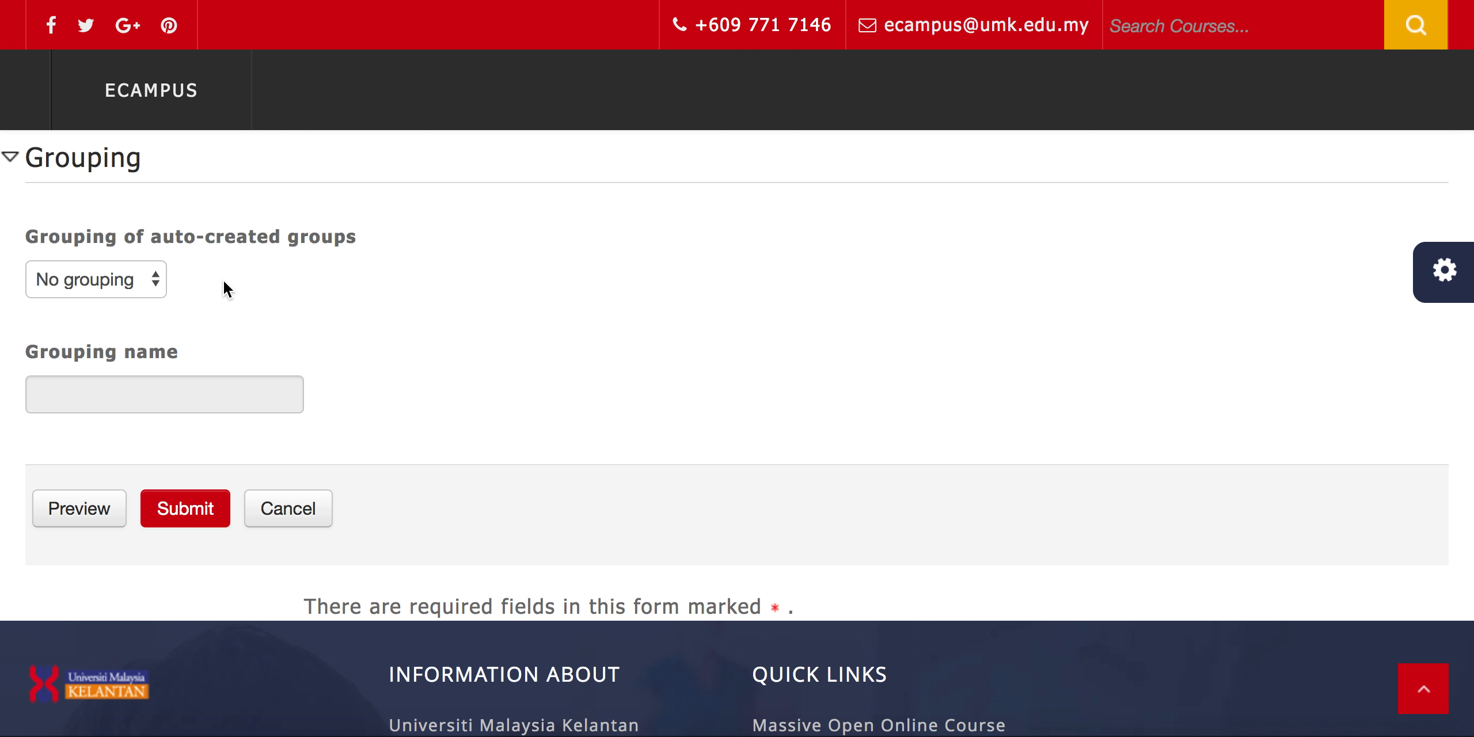
scroll(225, 286, up, 15)
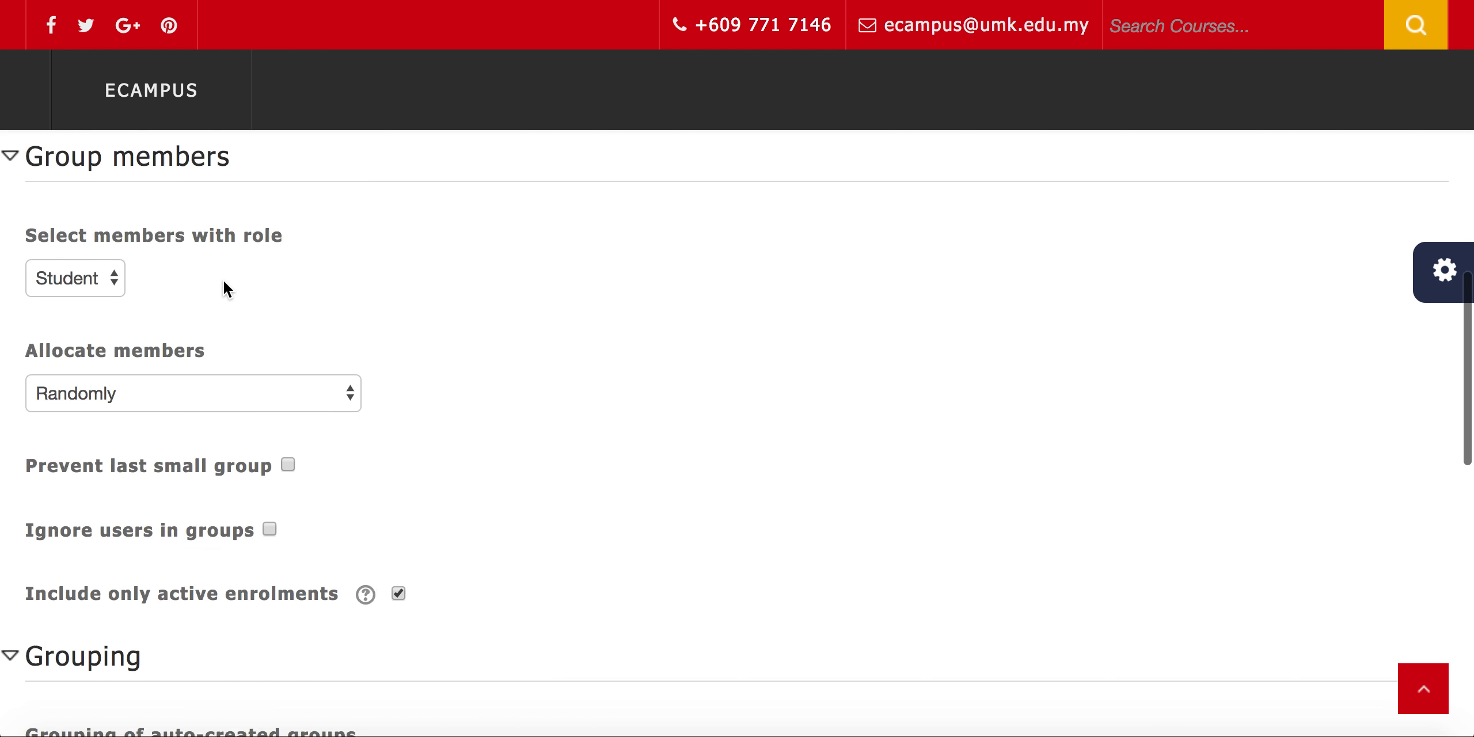
scroll(141, 506, down, 2)
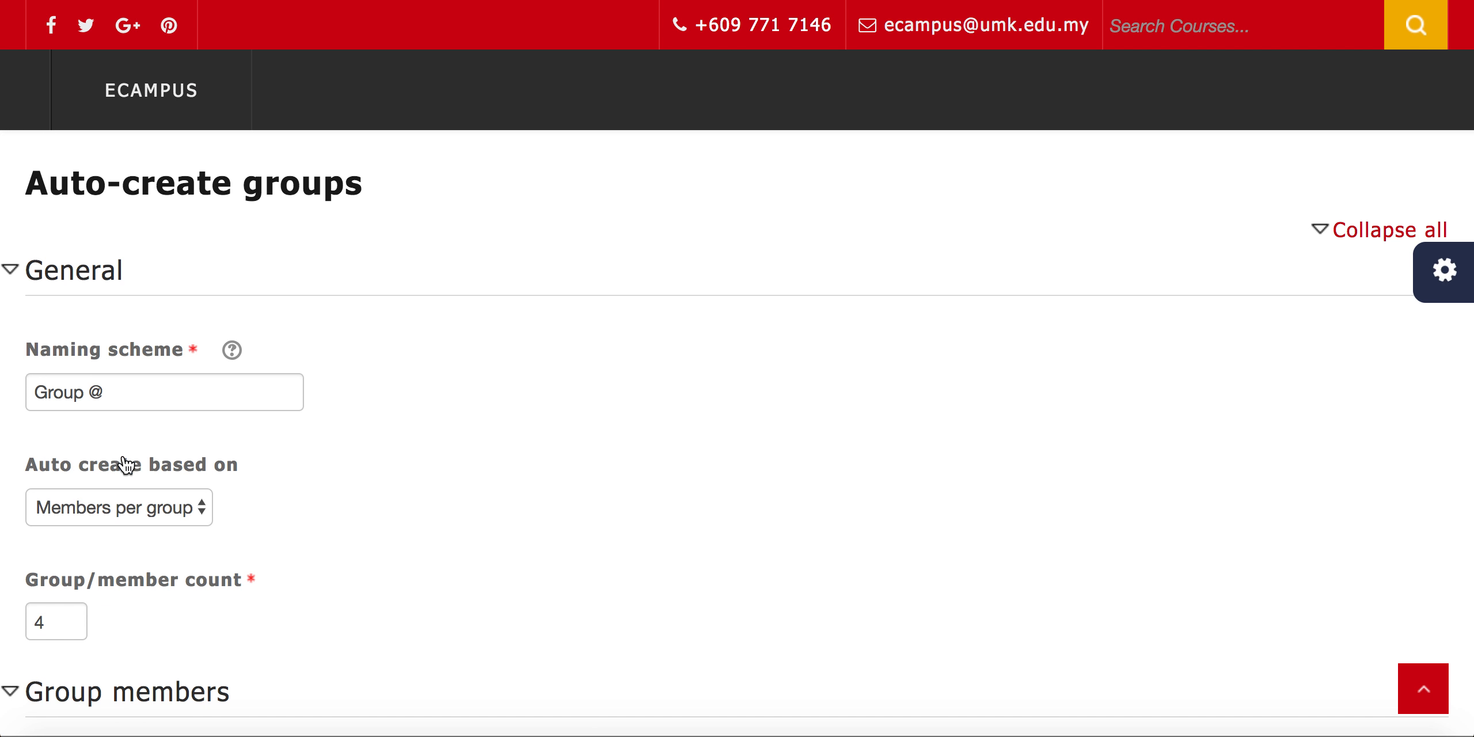
scroll(125, 465, down, 15)
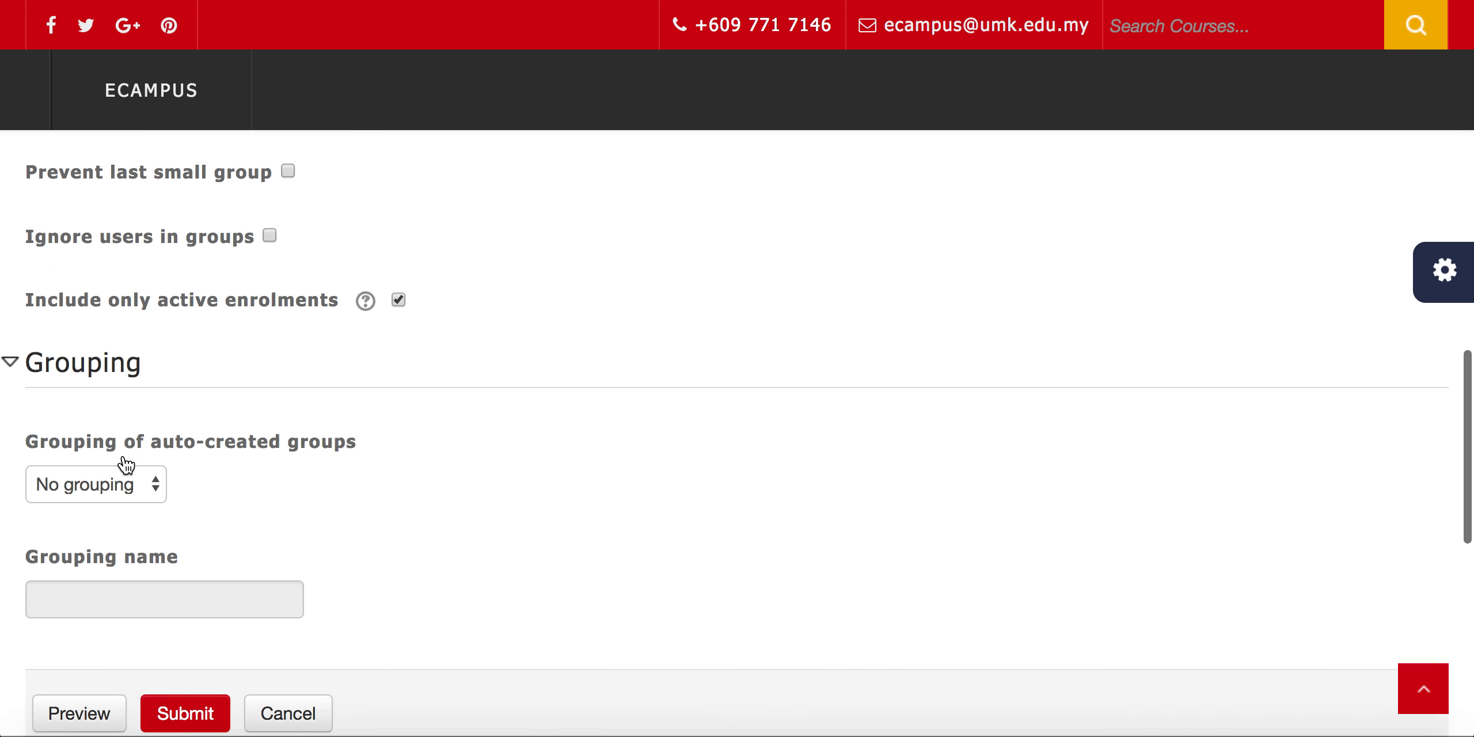
scroll(124, 458, up, 3)
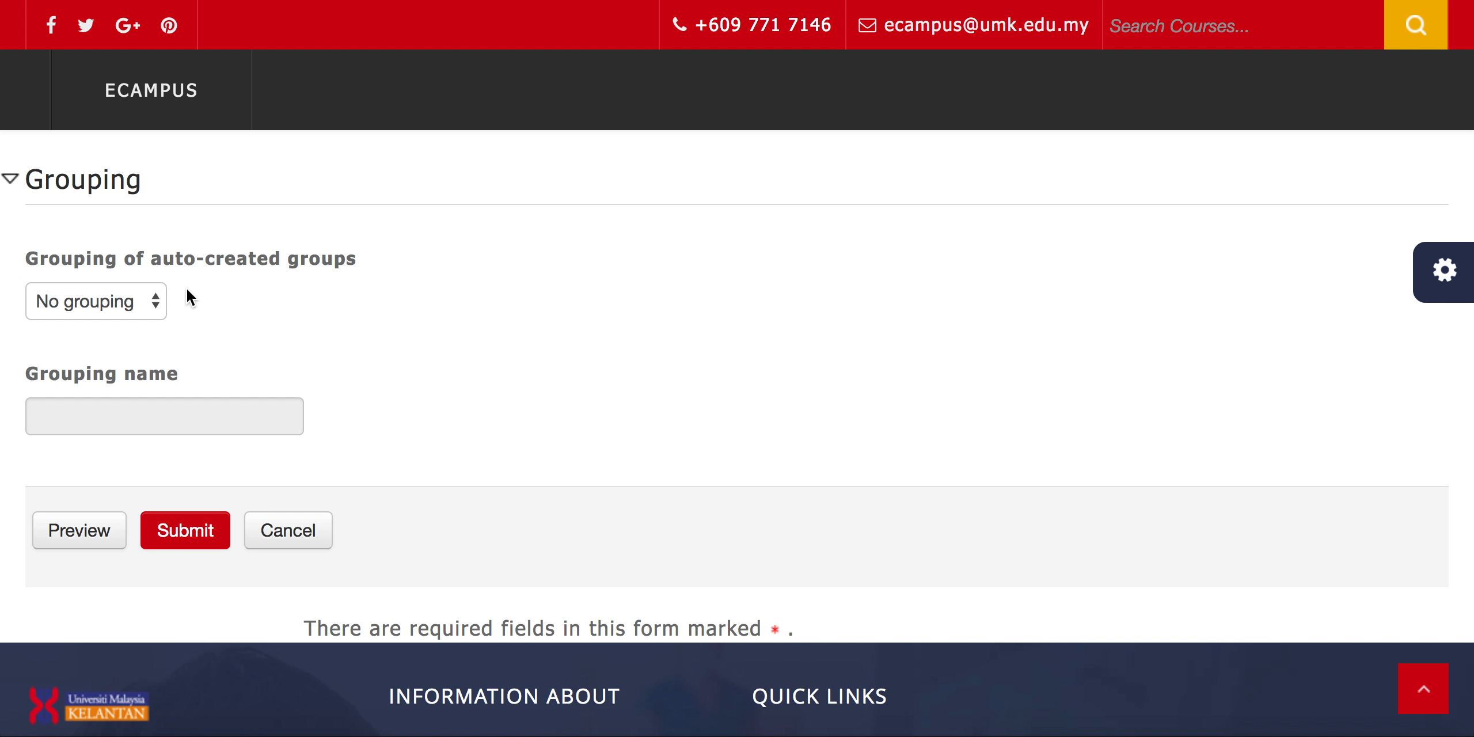
Assign the auto-created groups to a new grouping named Forum Discussion and submit the form
click(155, 300)
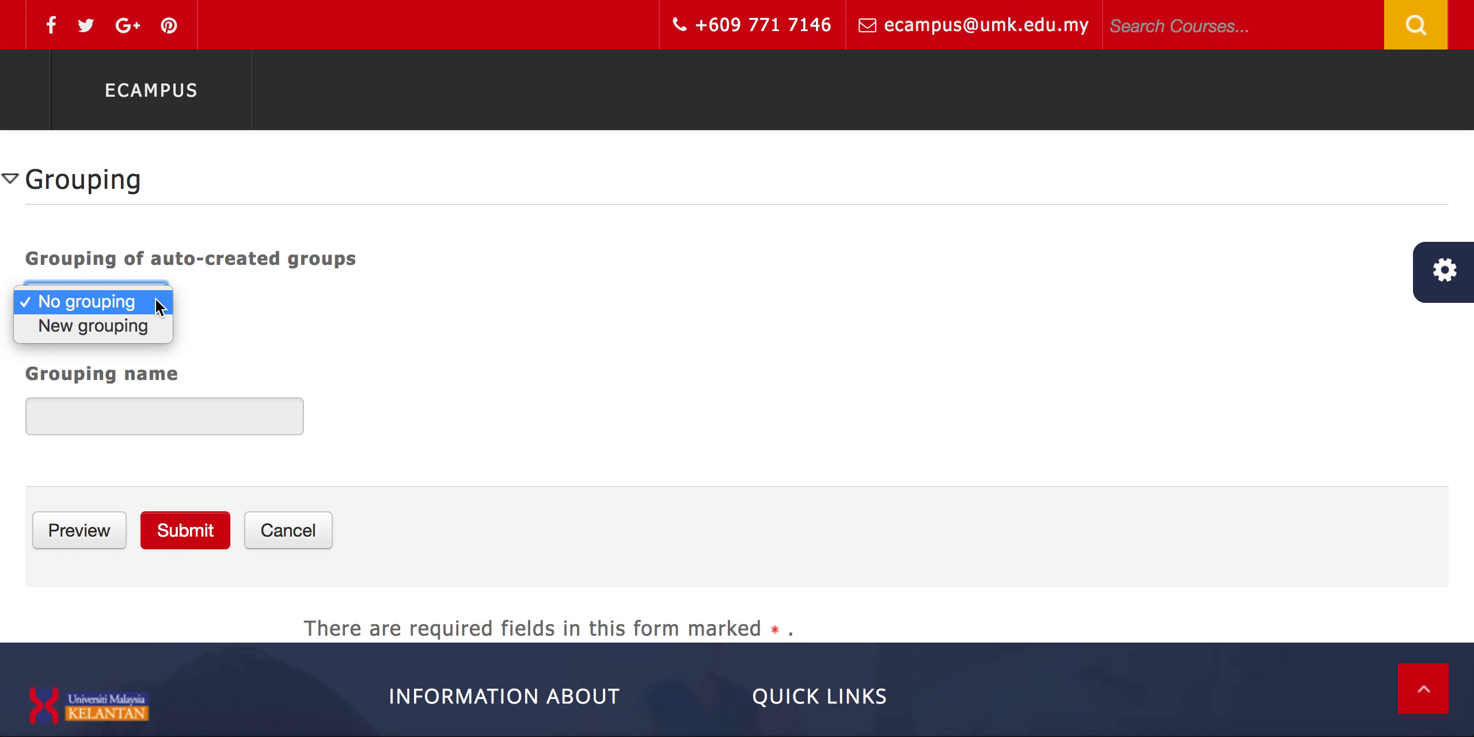
click(139, 335)
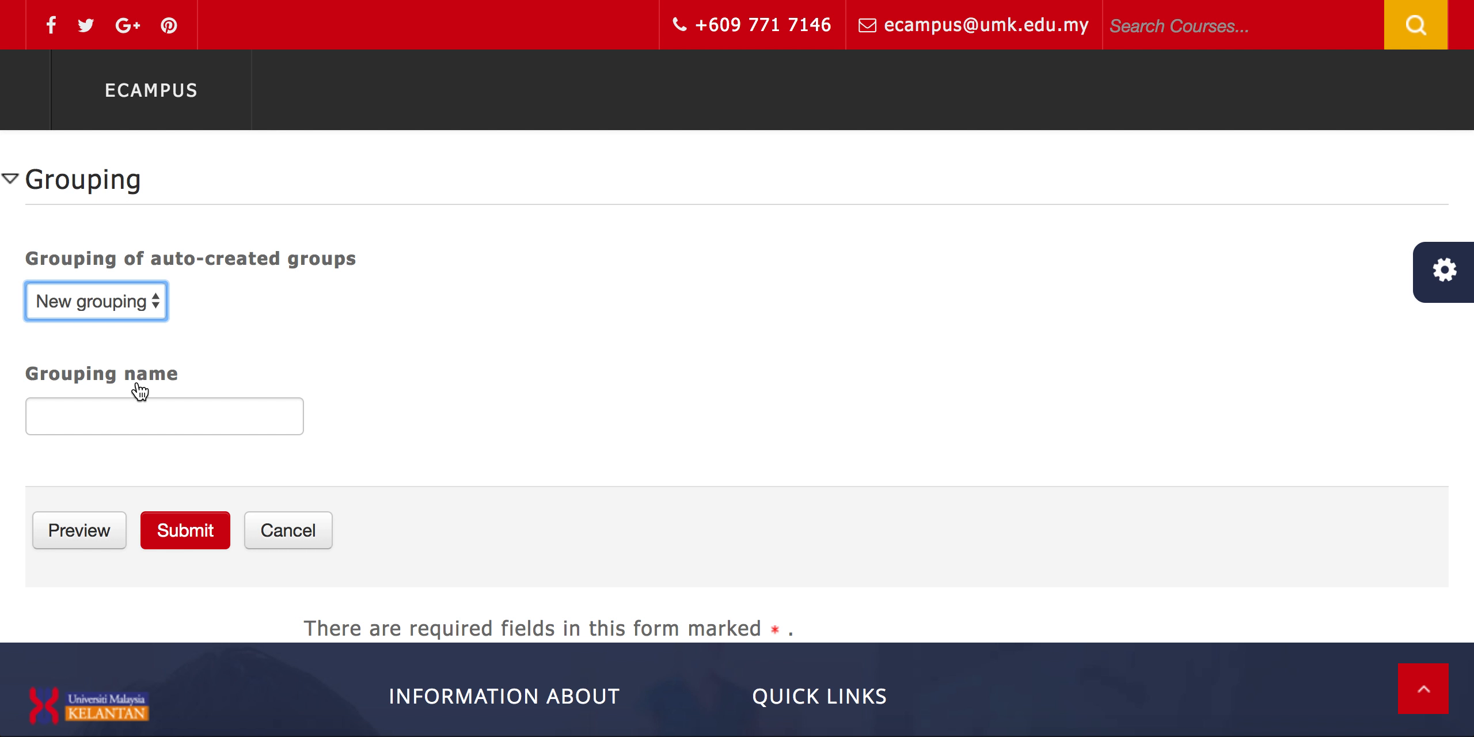
click(134, 412)
text(For)
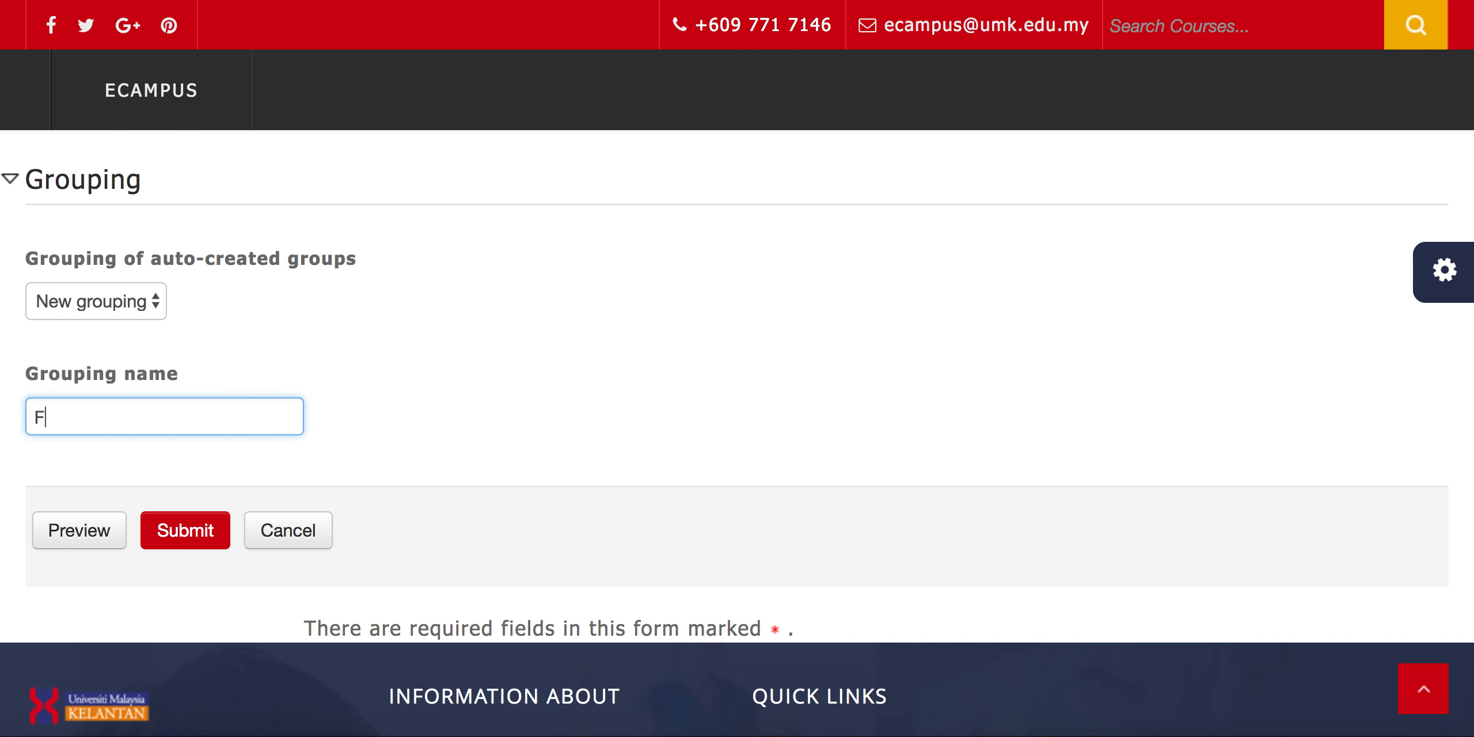
text(um Discussion)
click(163, 528)
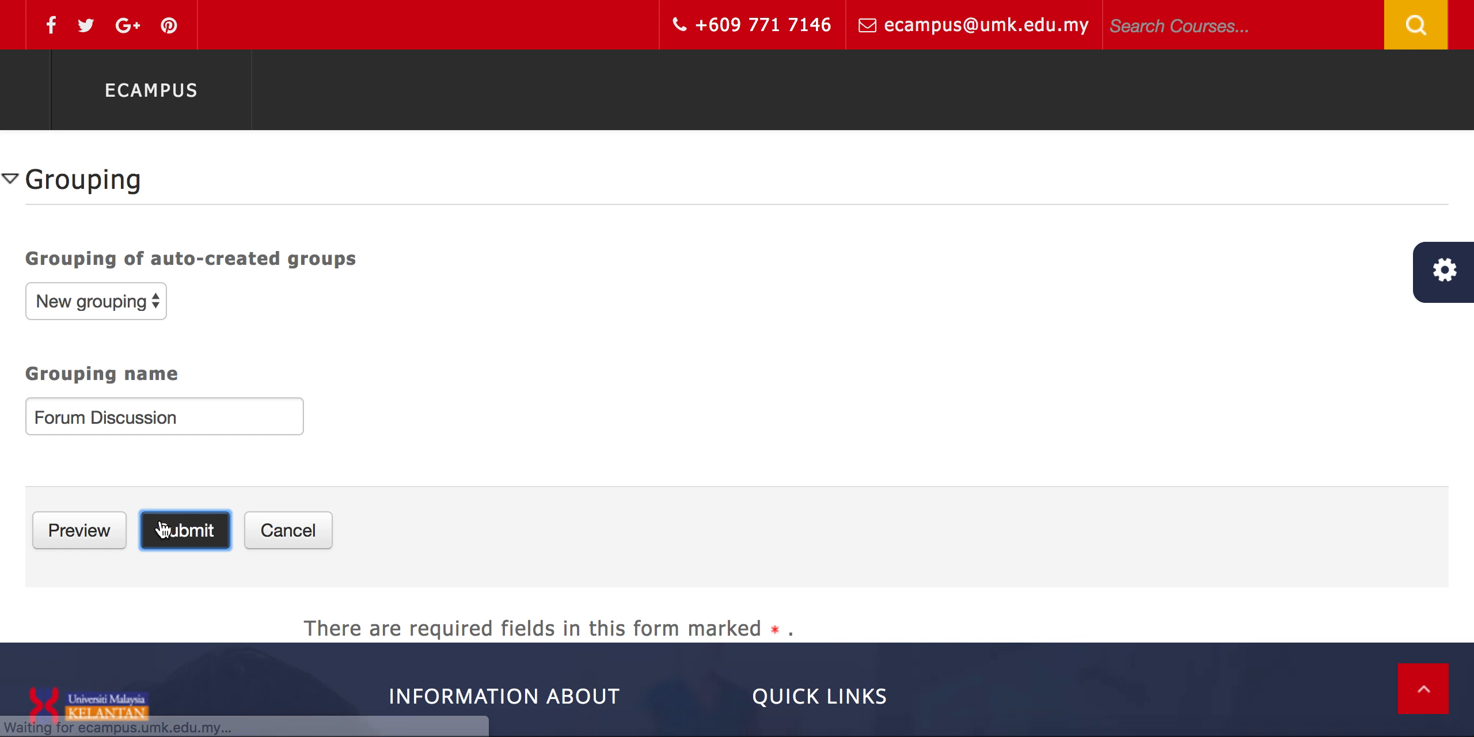
Examine the members of Group I, Group H and Group F in the groups list
scroll(163, 528, down, 10)
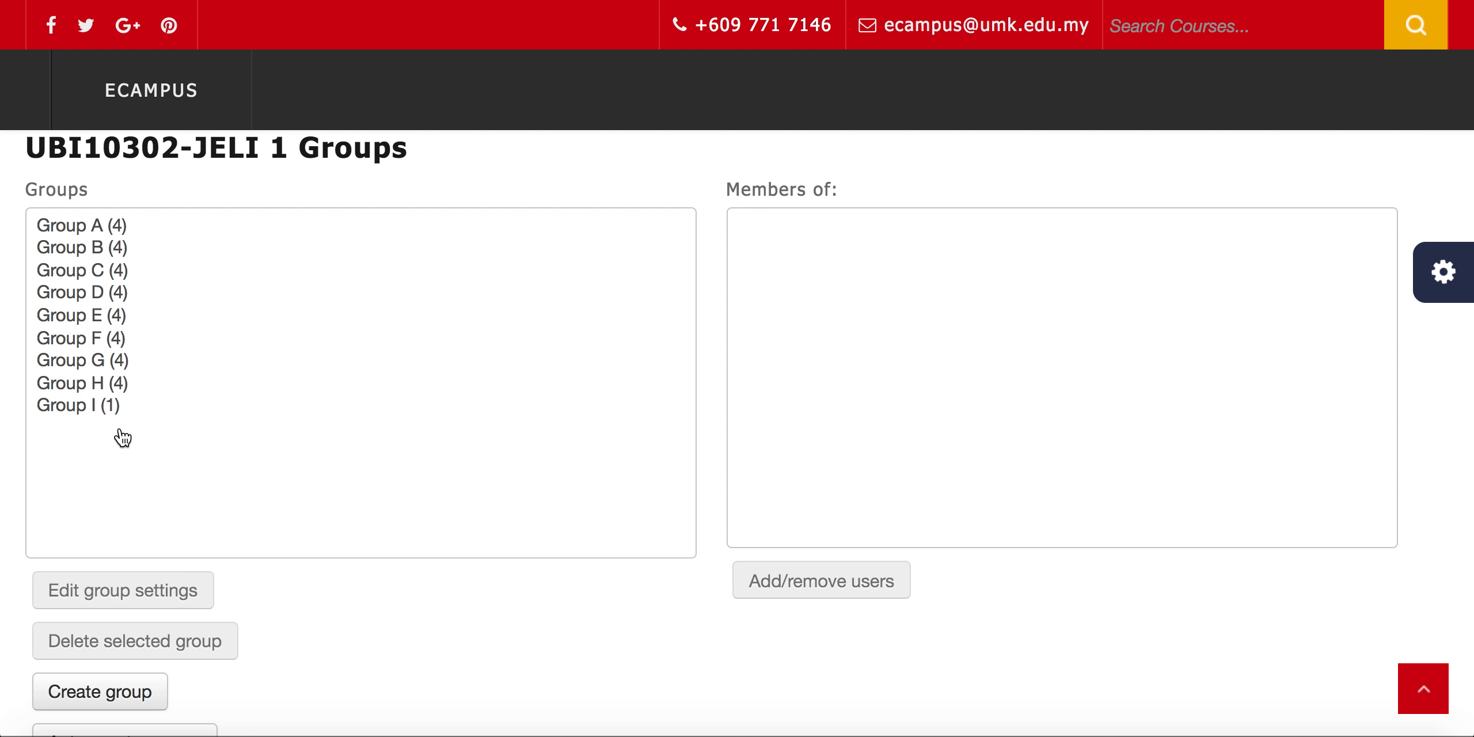
click(75, 409)
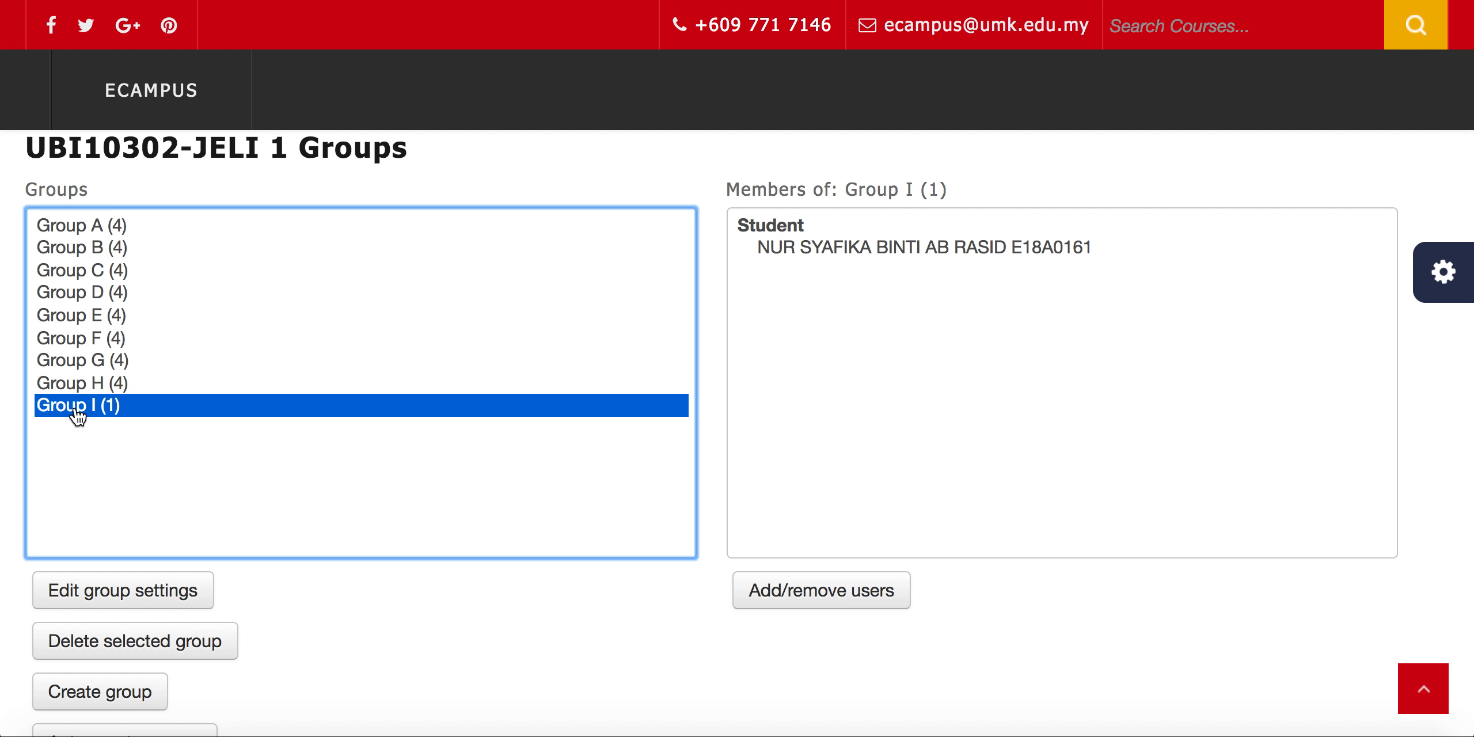
click(82, 387)
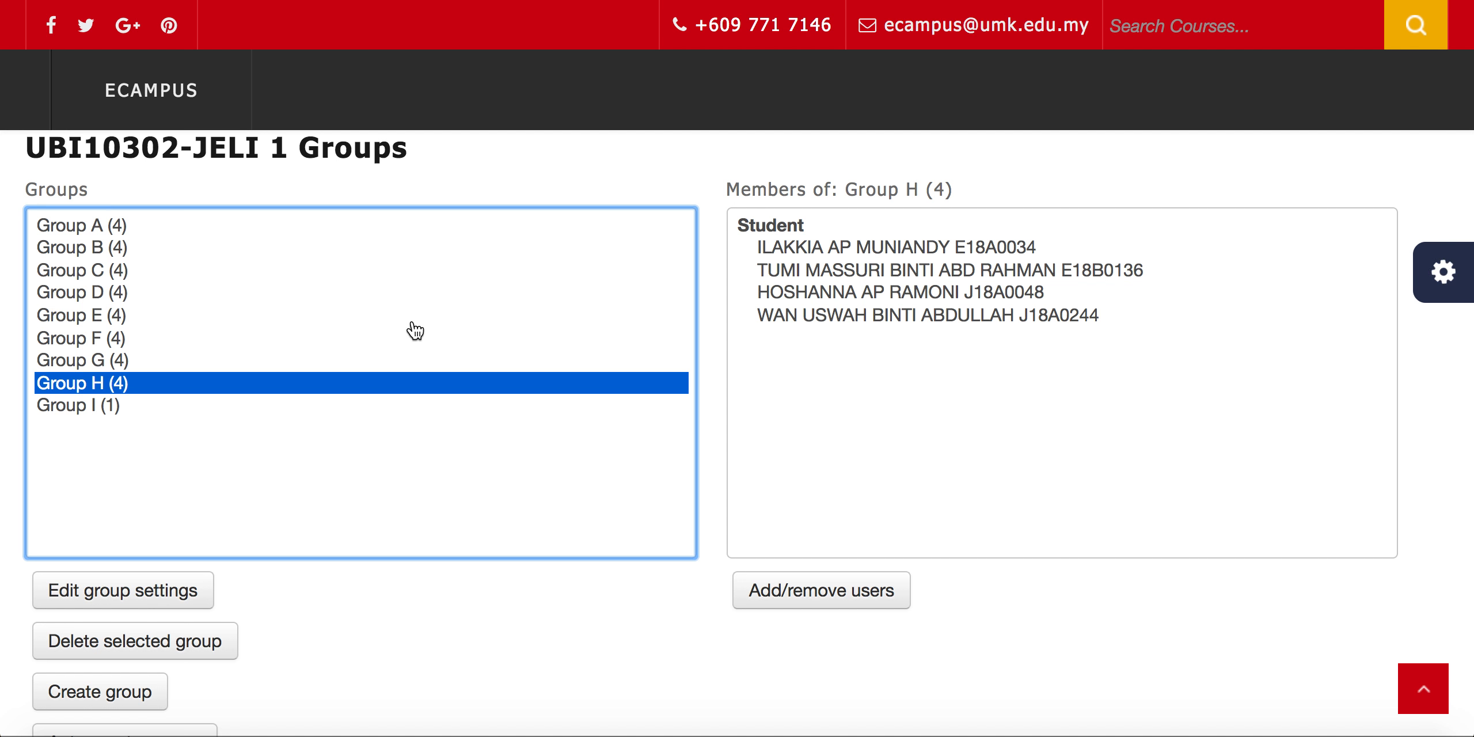
click(69, 412)
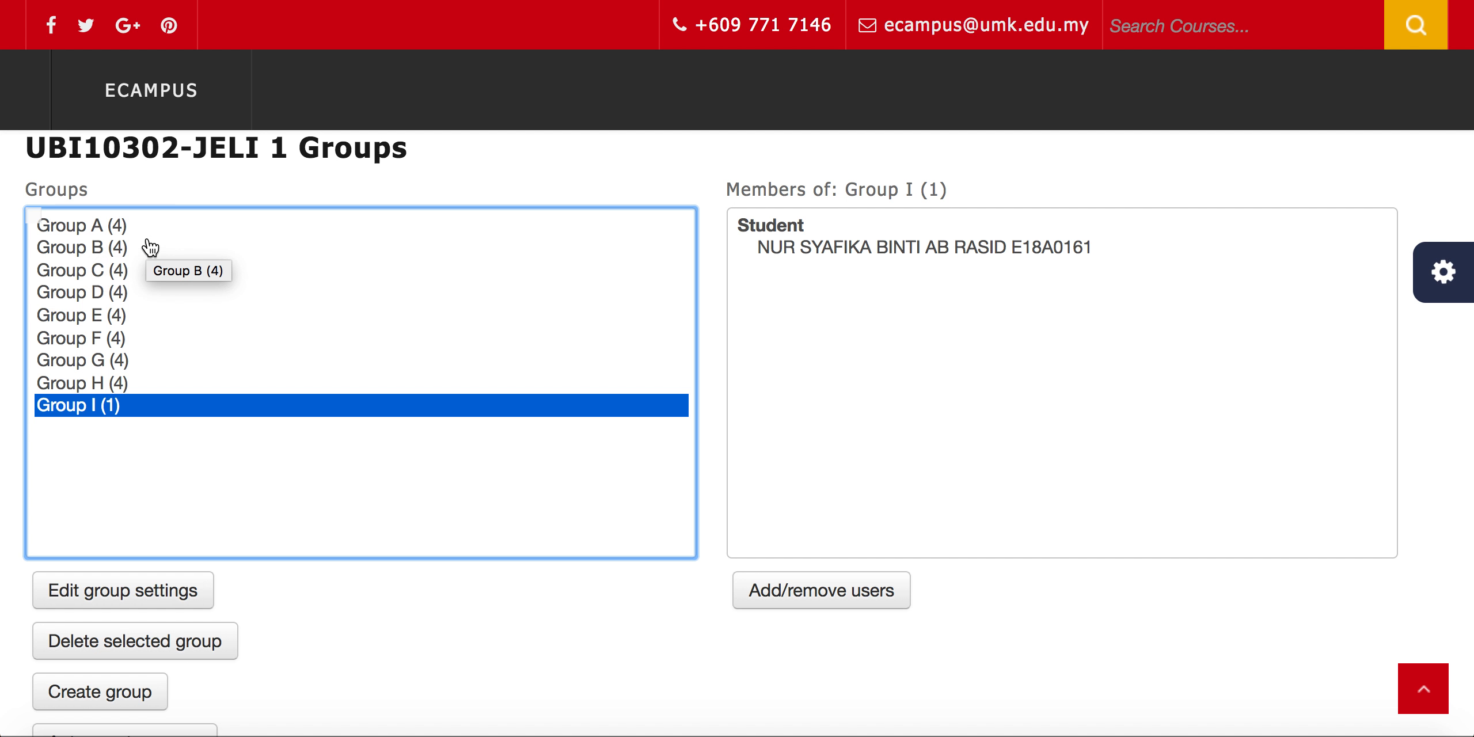
click(276, 346)
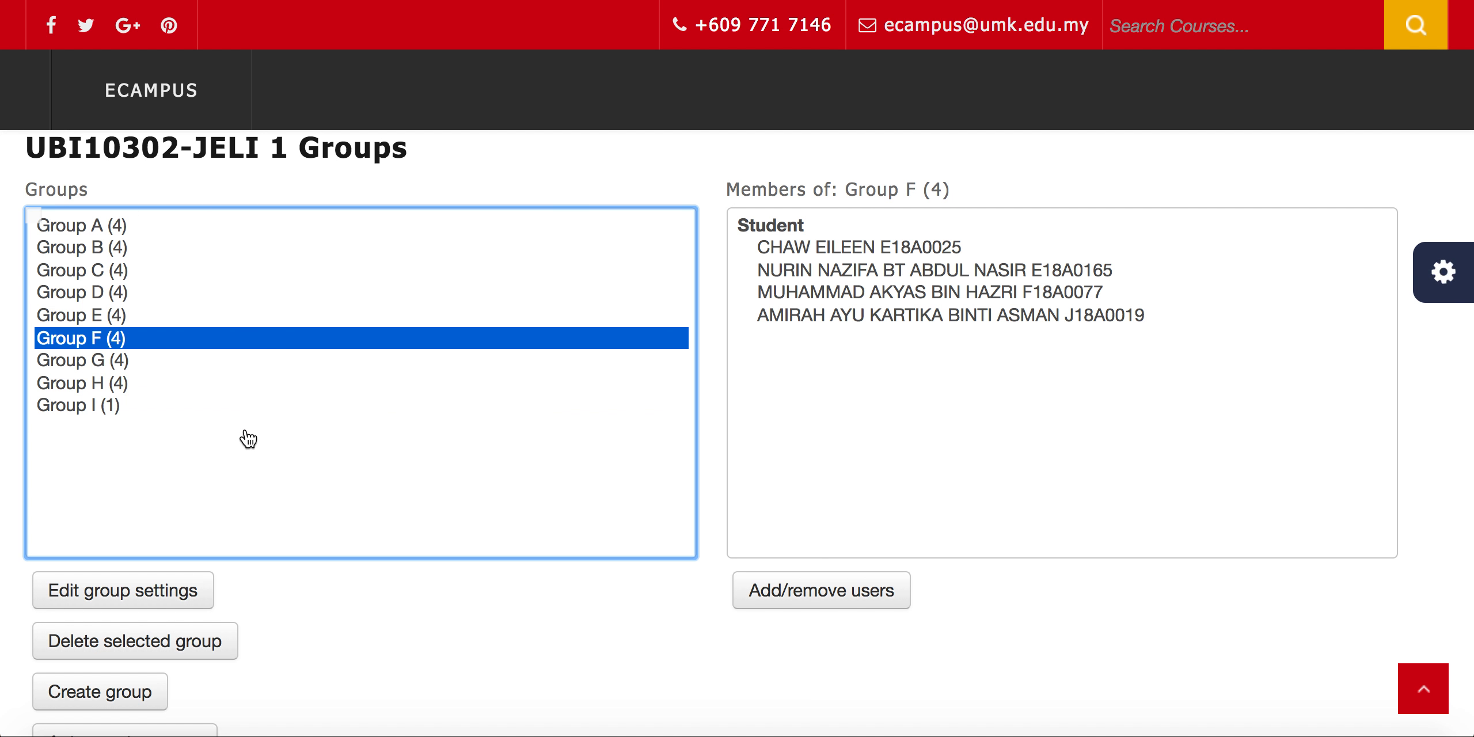
scroll(247, 438, down, 5)
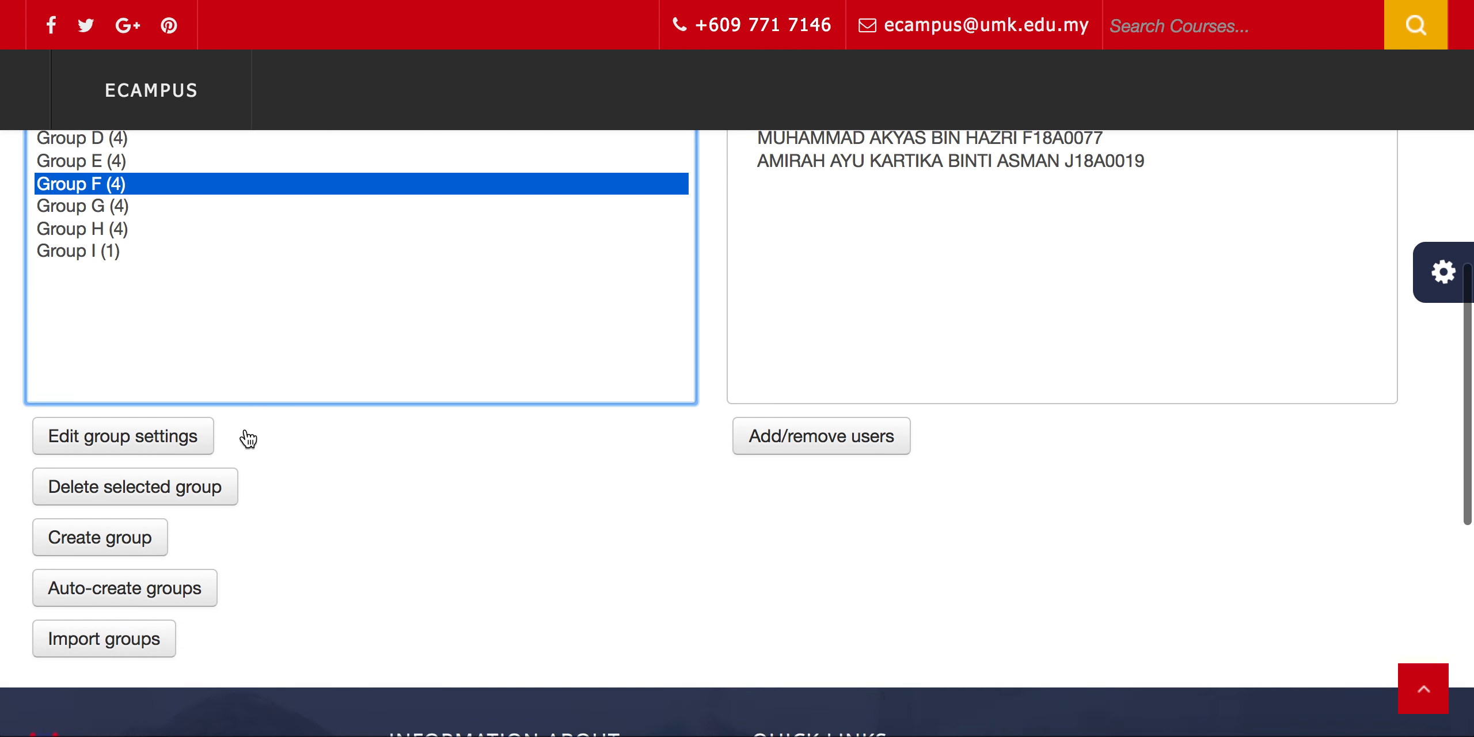
Open the Groupings page of the UBI10302-JELI 1 course
scroll(244, 434, up, 2)
scroll(246, 433, up, 6)
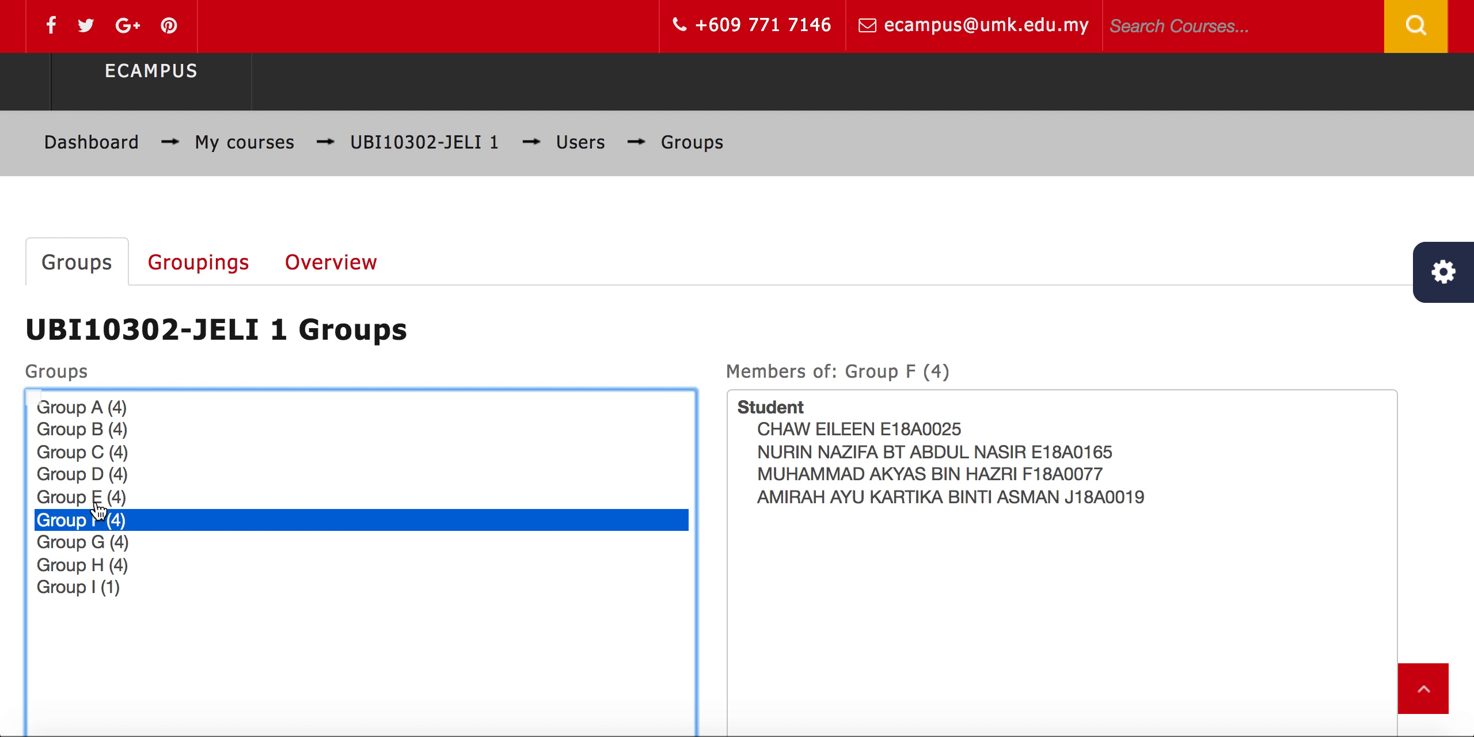
click(197, 266)
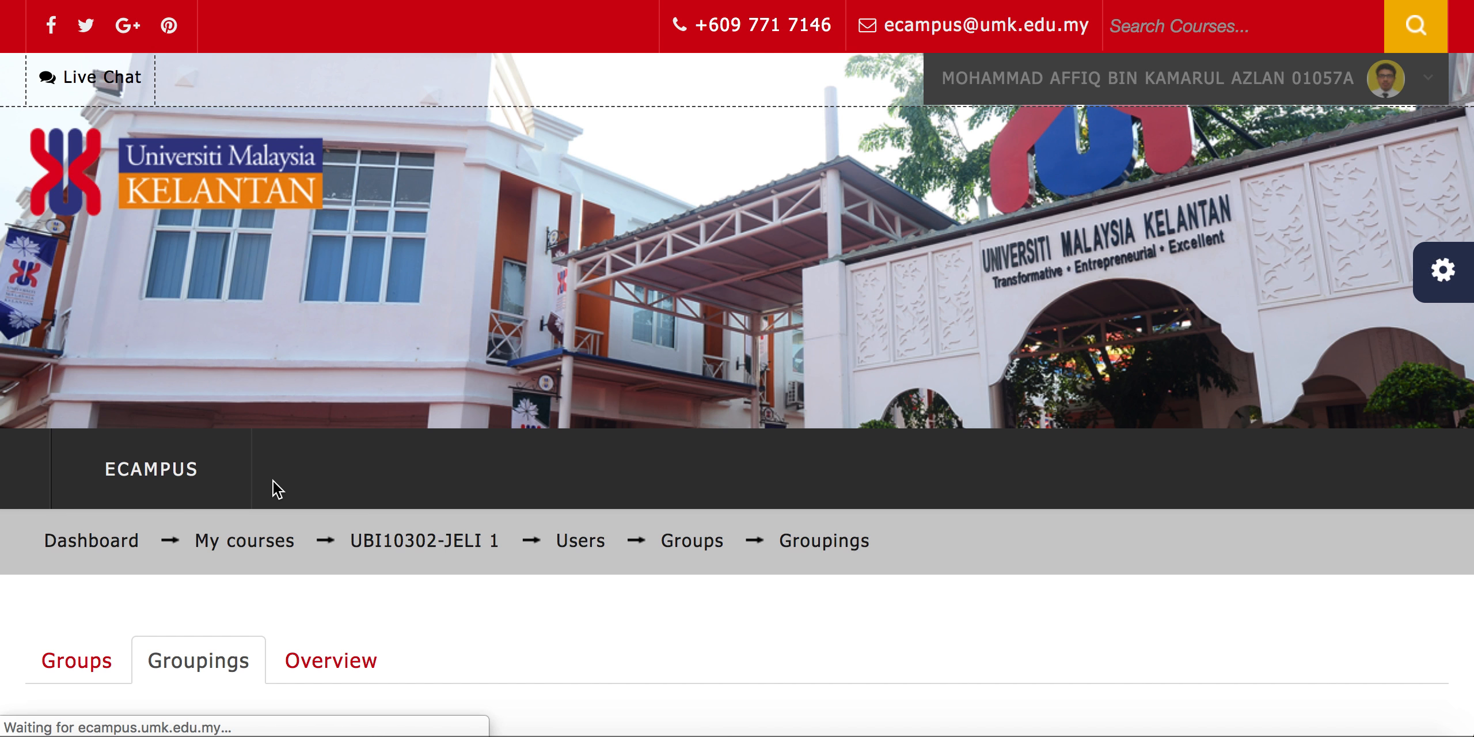
Review the groups assigned to the Forum Discussion grouping and return to the course's Groups page
scroll(272, 481, down, 5)
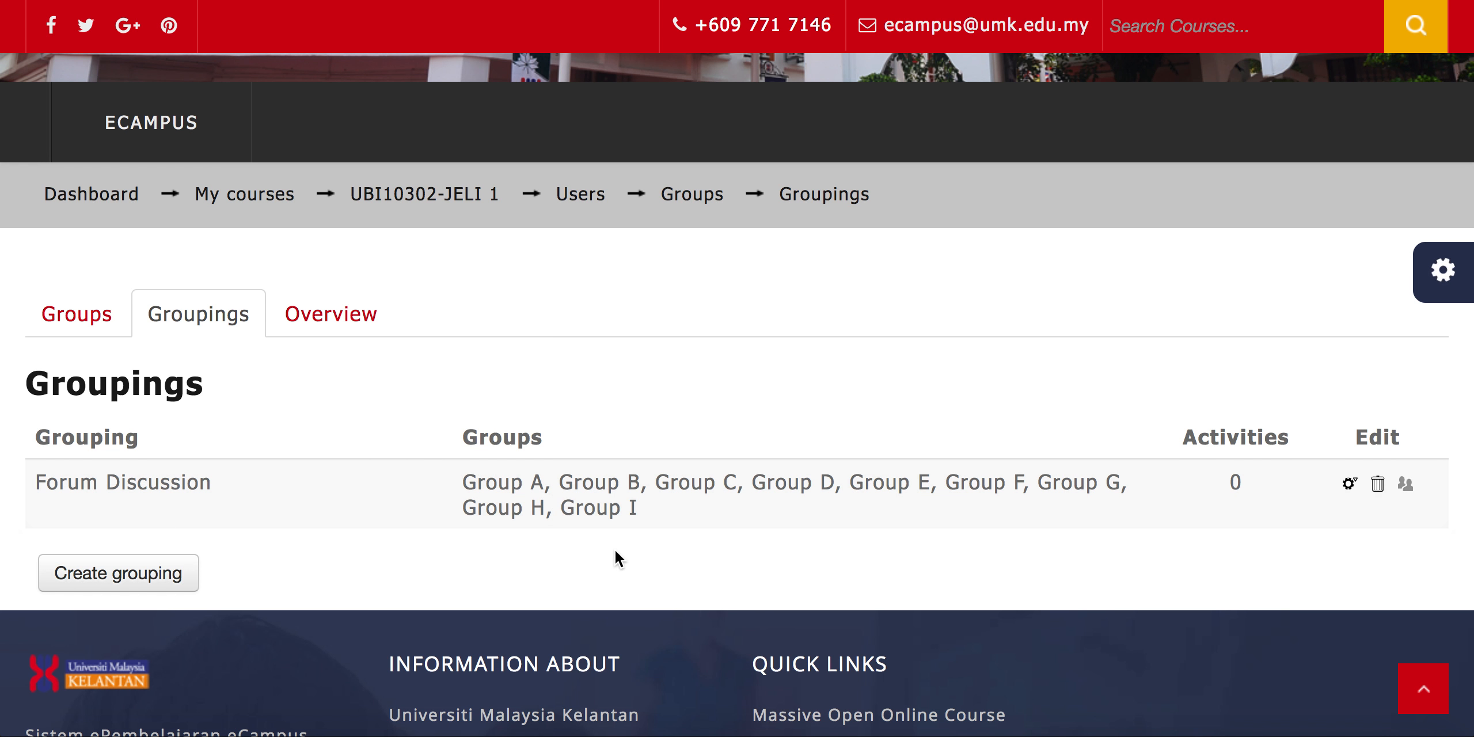
click(81, 321)
scroll(297, 308, down, 5)
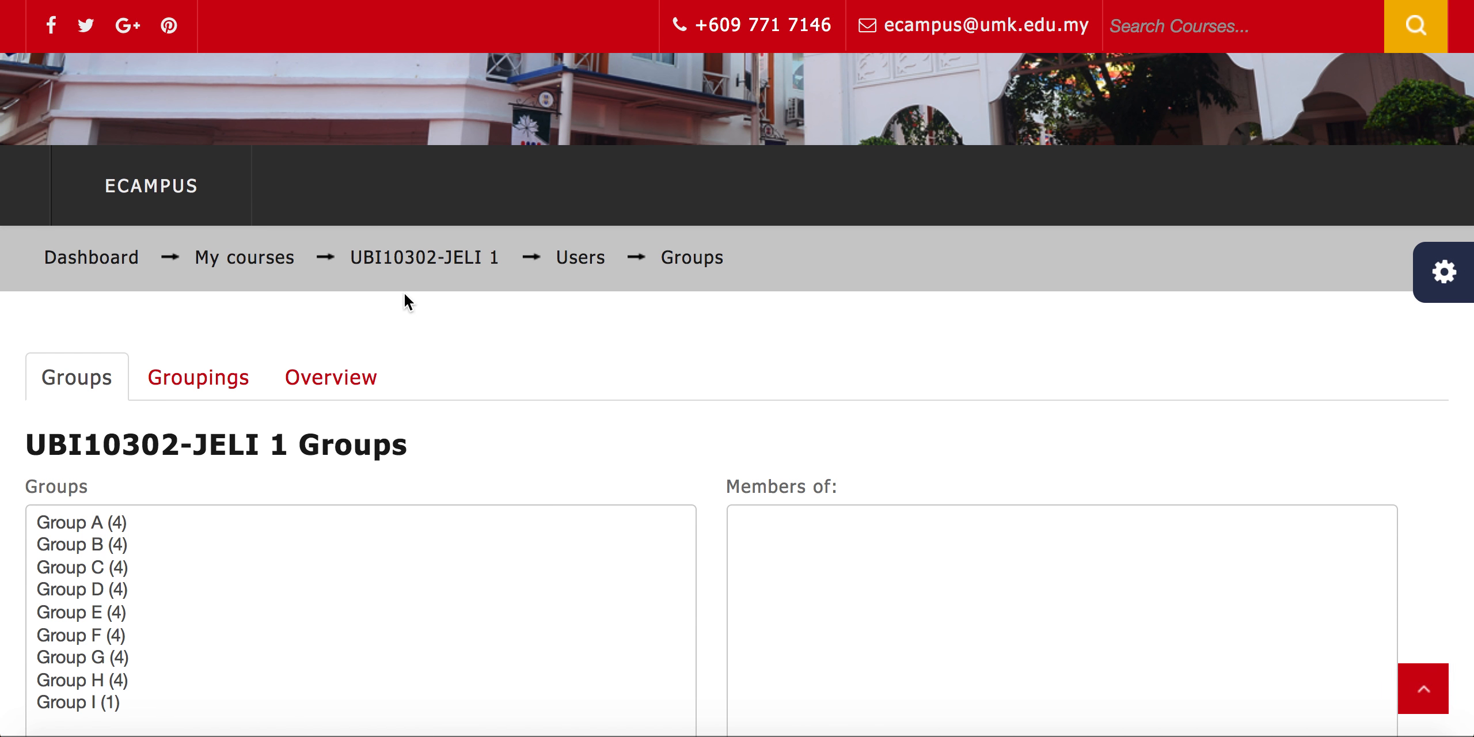
Return to the UBI10302-JELI 1 course page and add a new Forum activity to Week 12
click(418, 261)
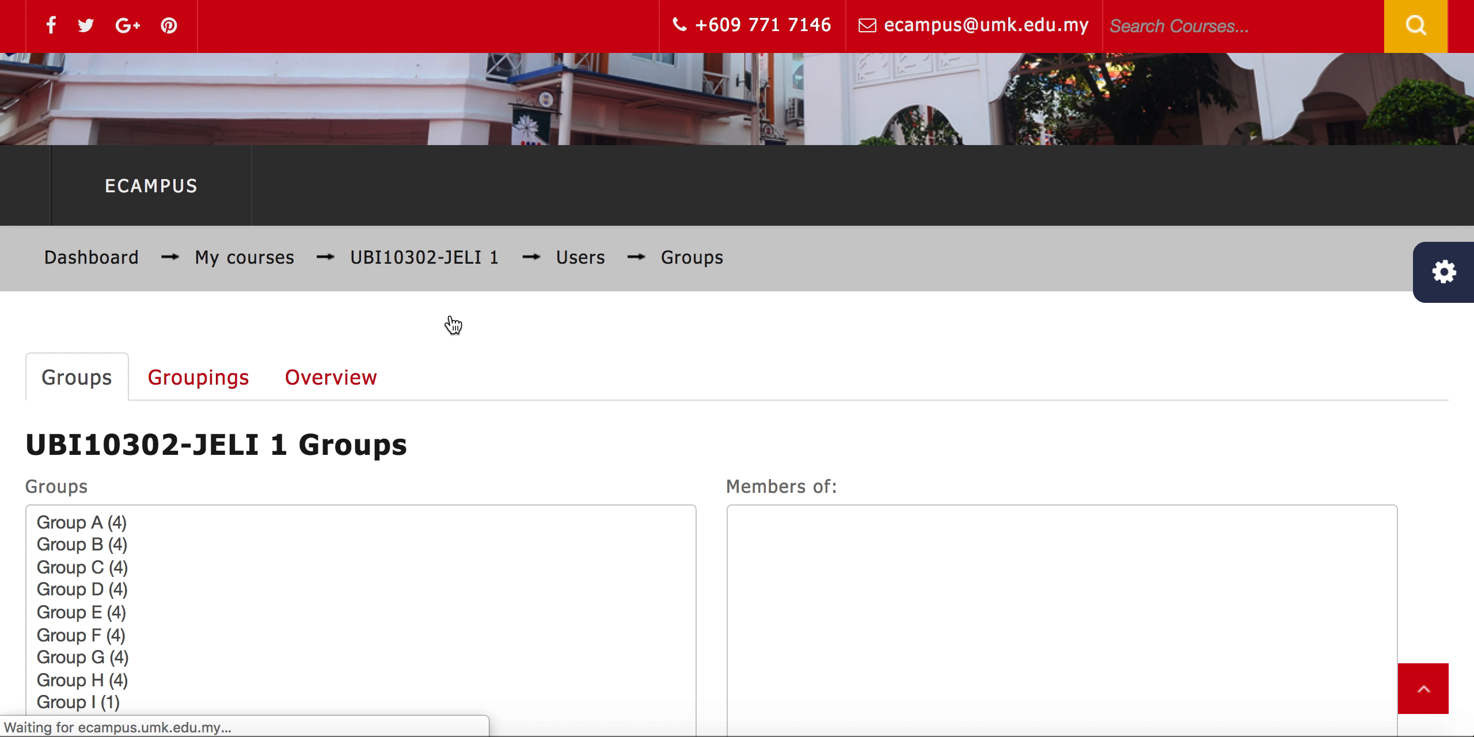
scroll(451, 317, down, 10)
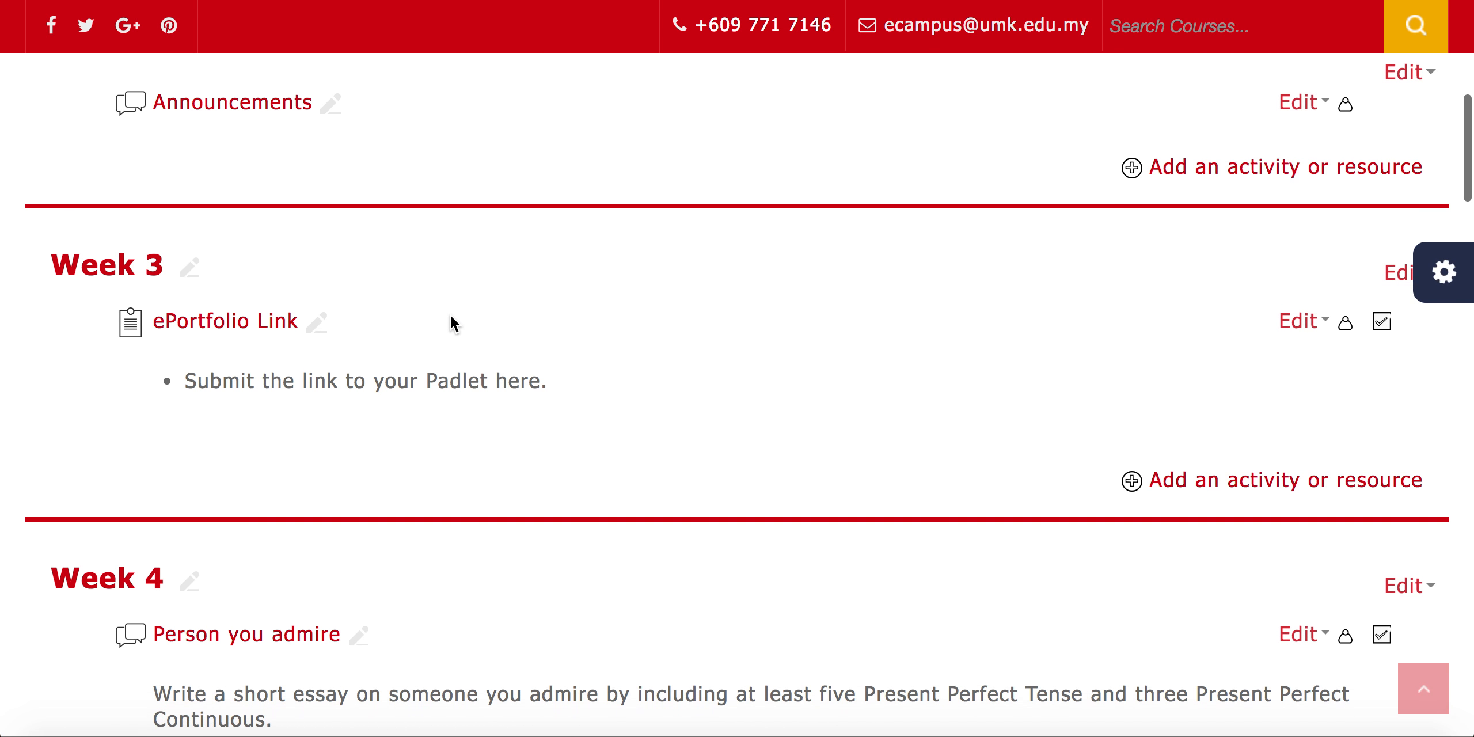
scroll(450, 316, down, 20)
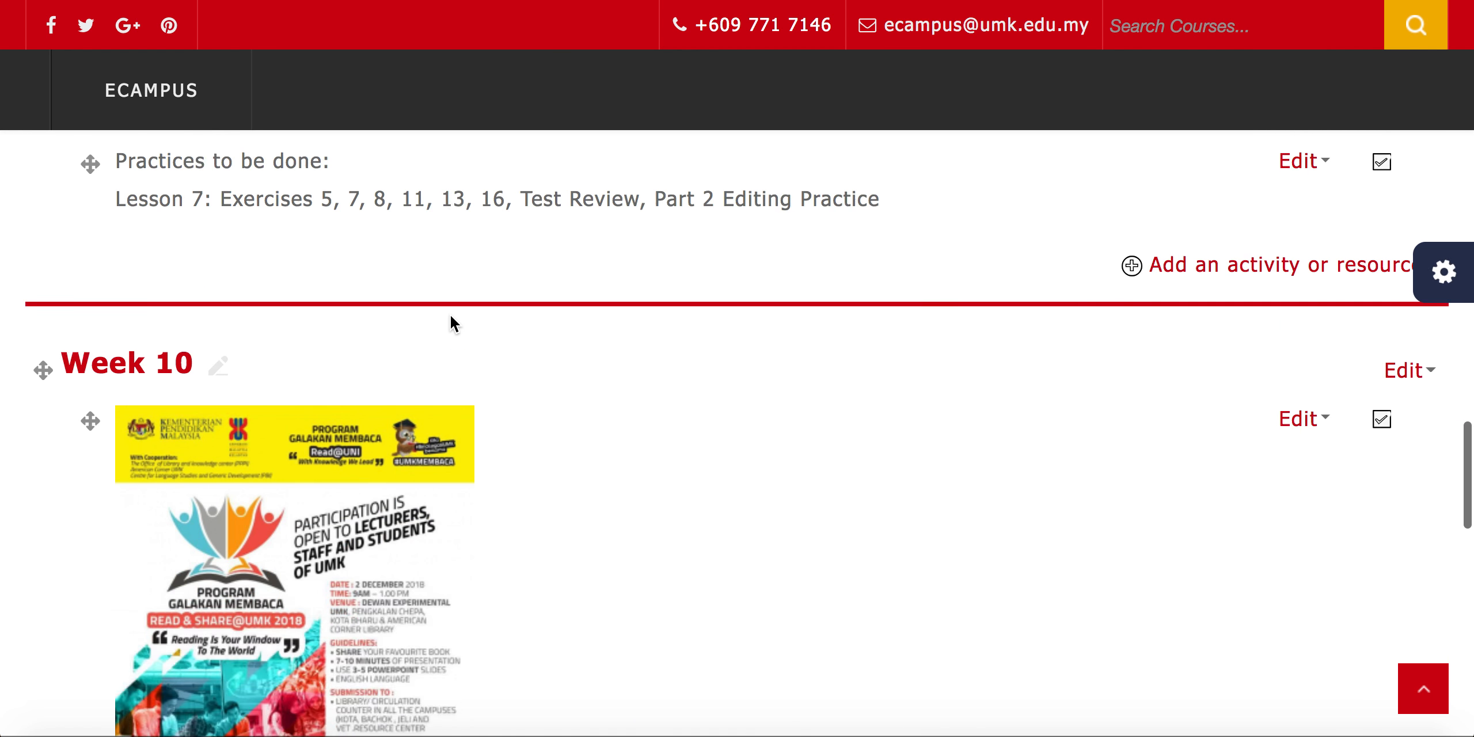
scroll(450, 315, down, 3)
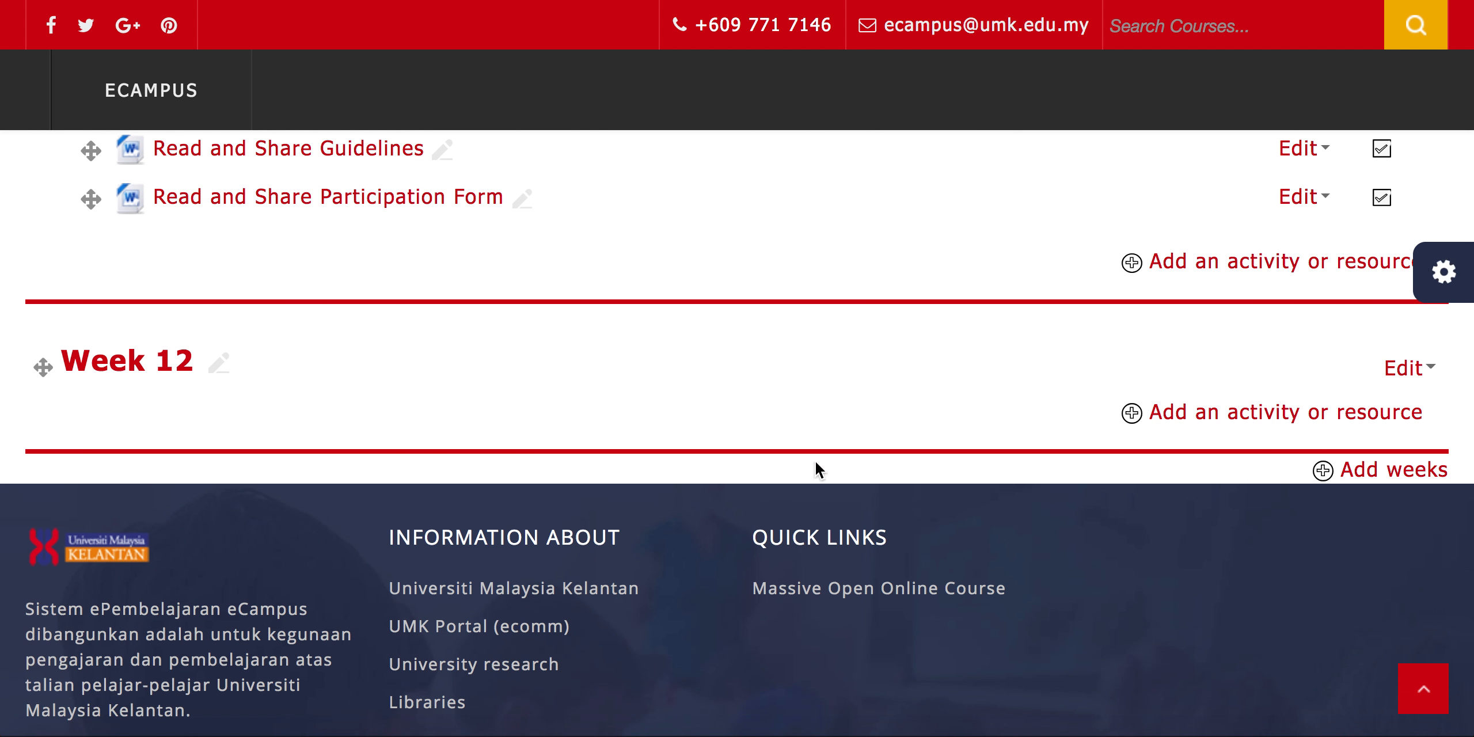
click(1172, 415)
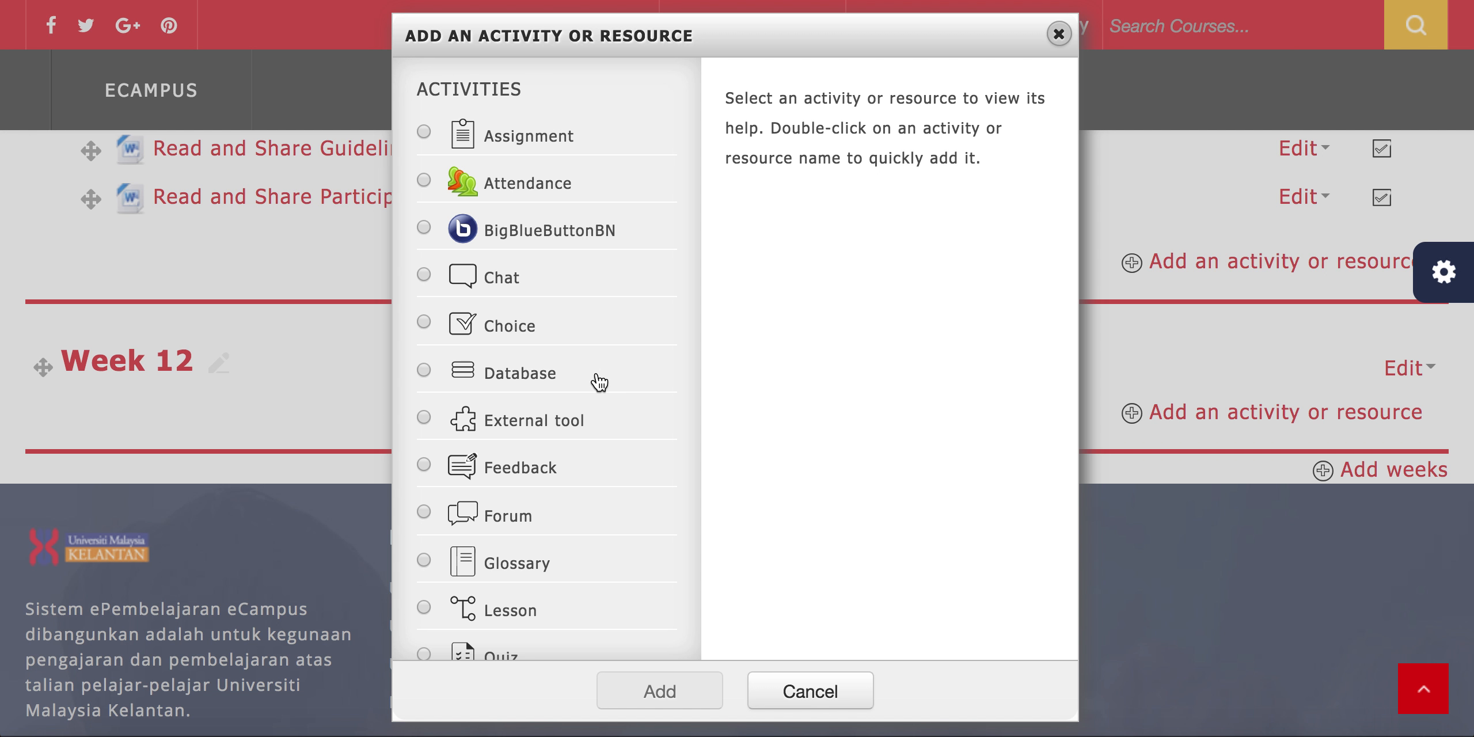
click(520, 517)
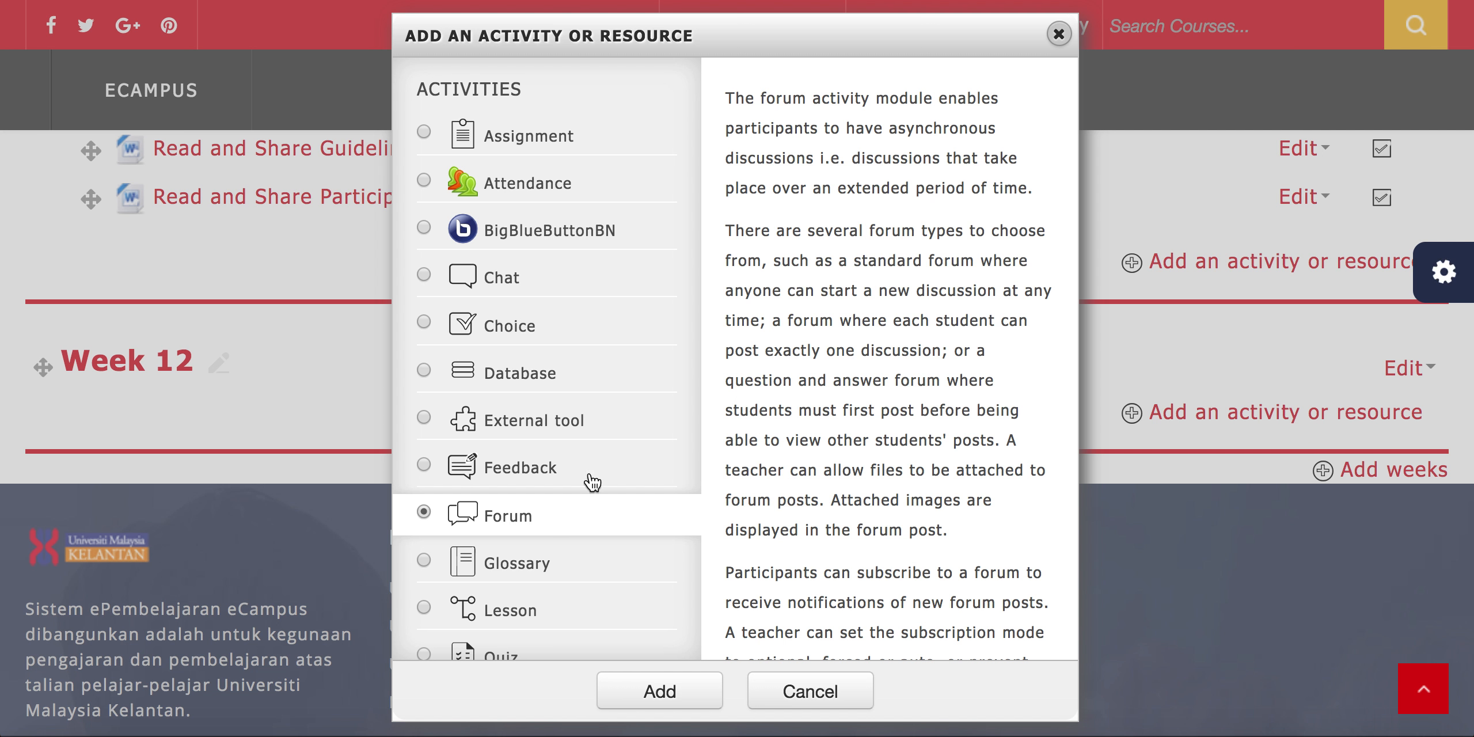
click(626, 679)
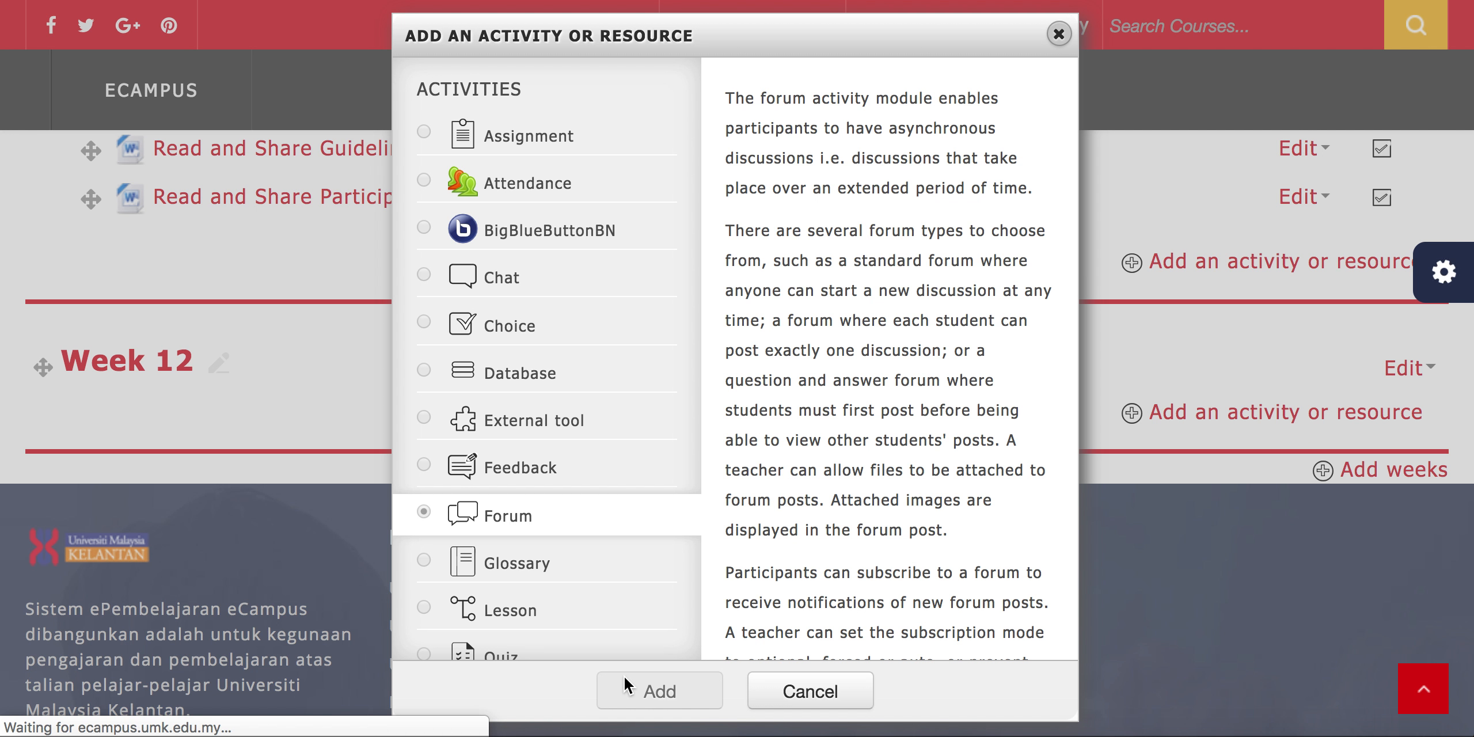
Name the new forum Forum Discussion
scroll(624, 675, down, 5)
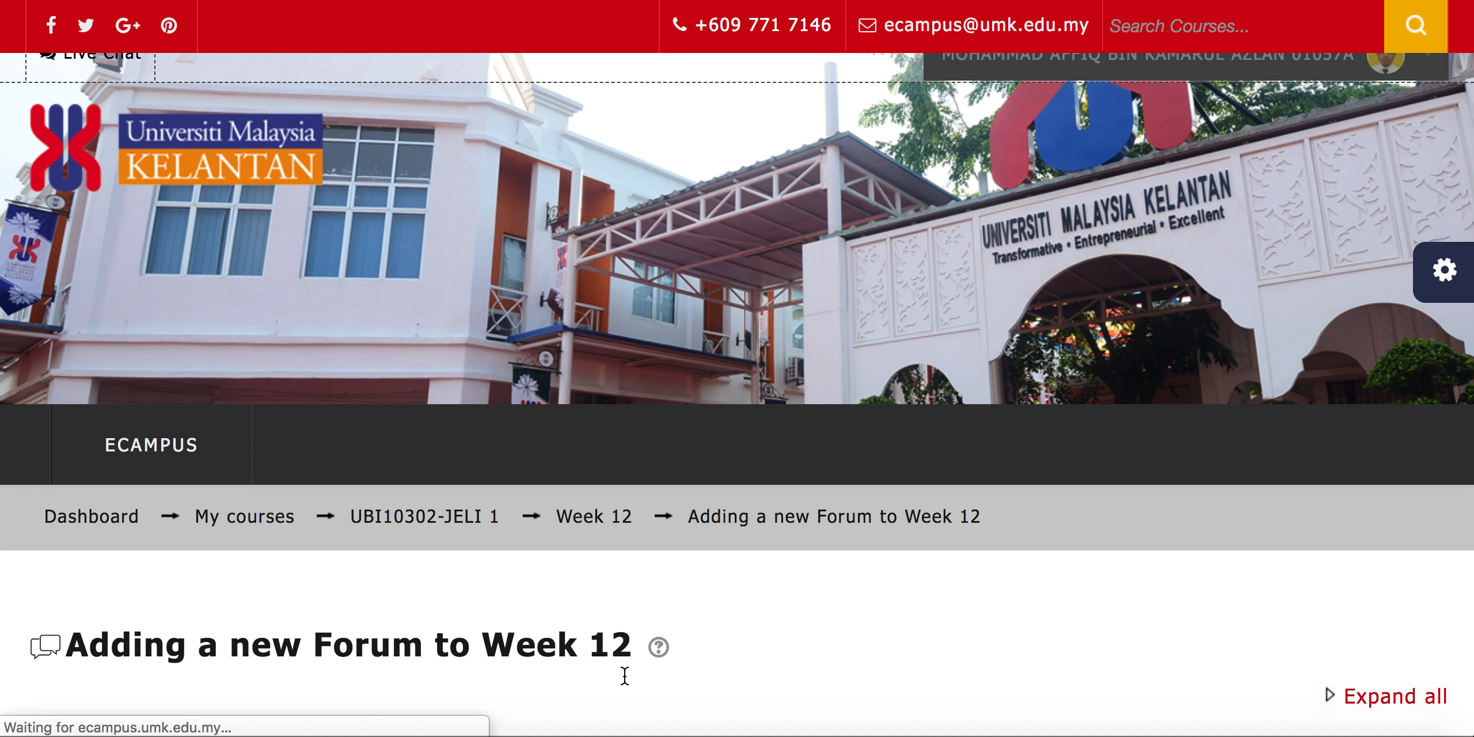
click(332, 400)
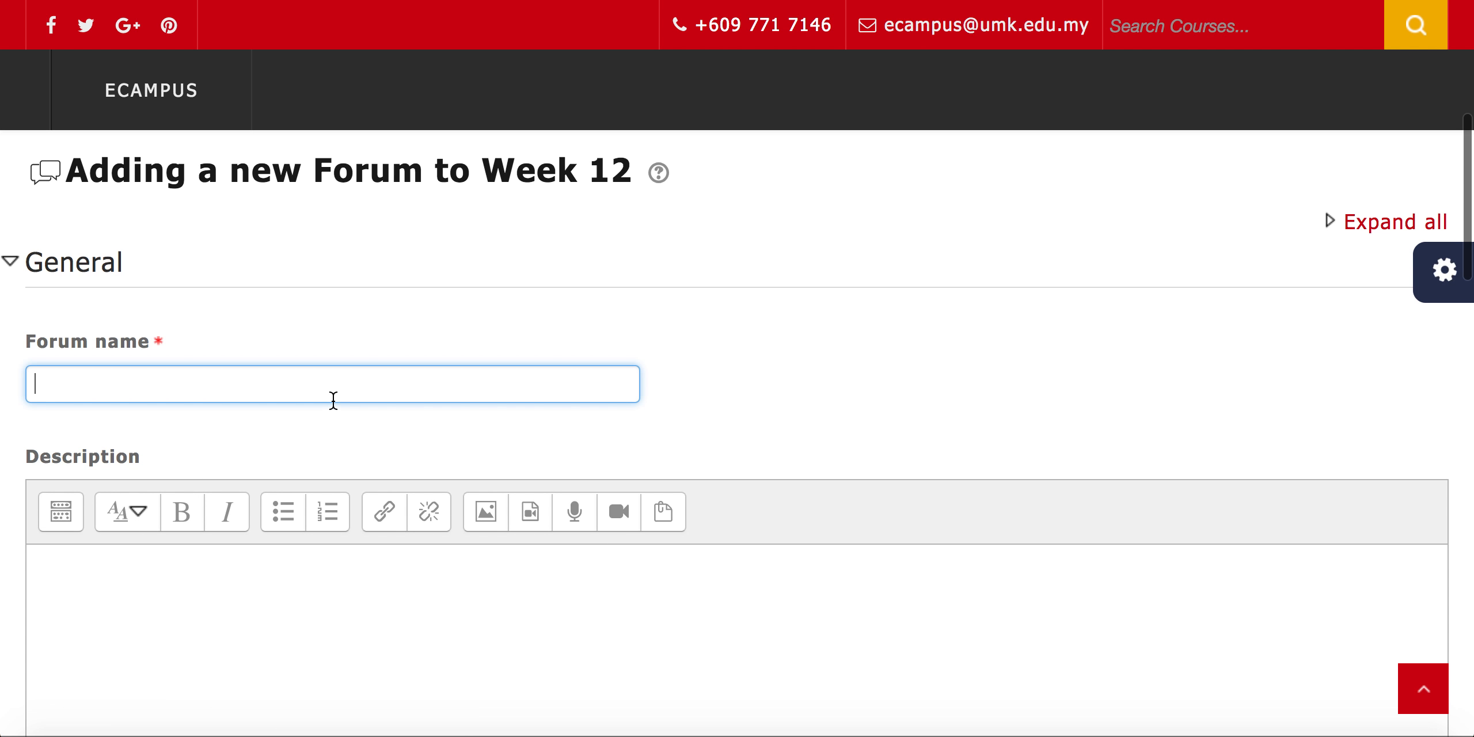
text(For)
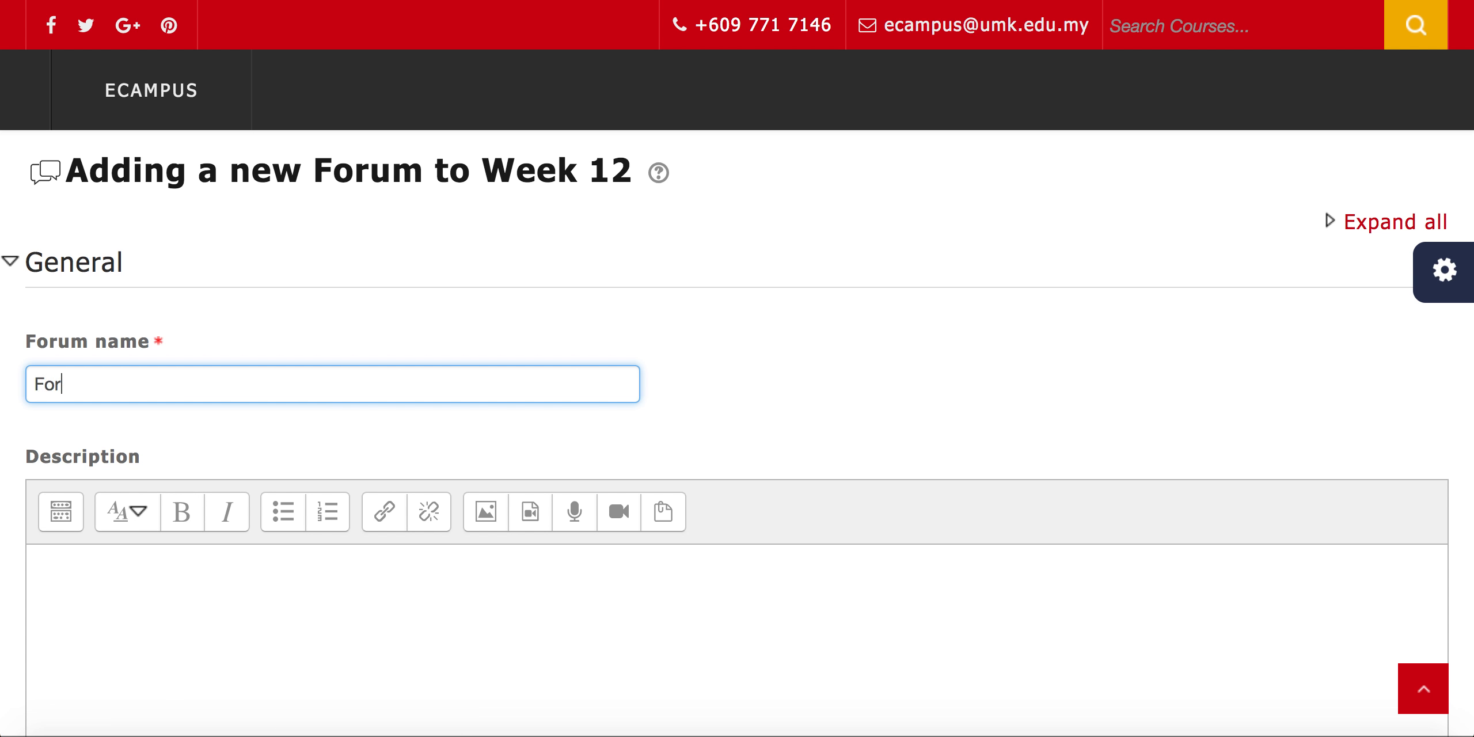
text(um Discussion)
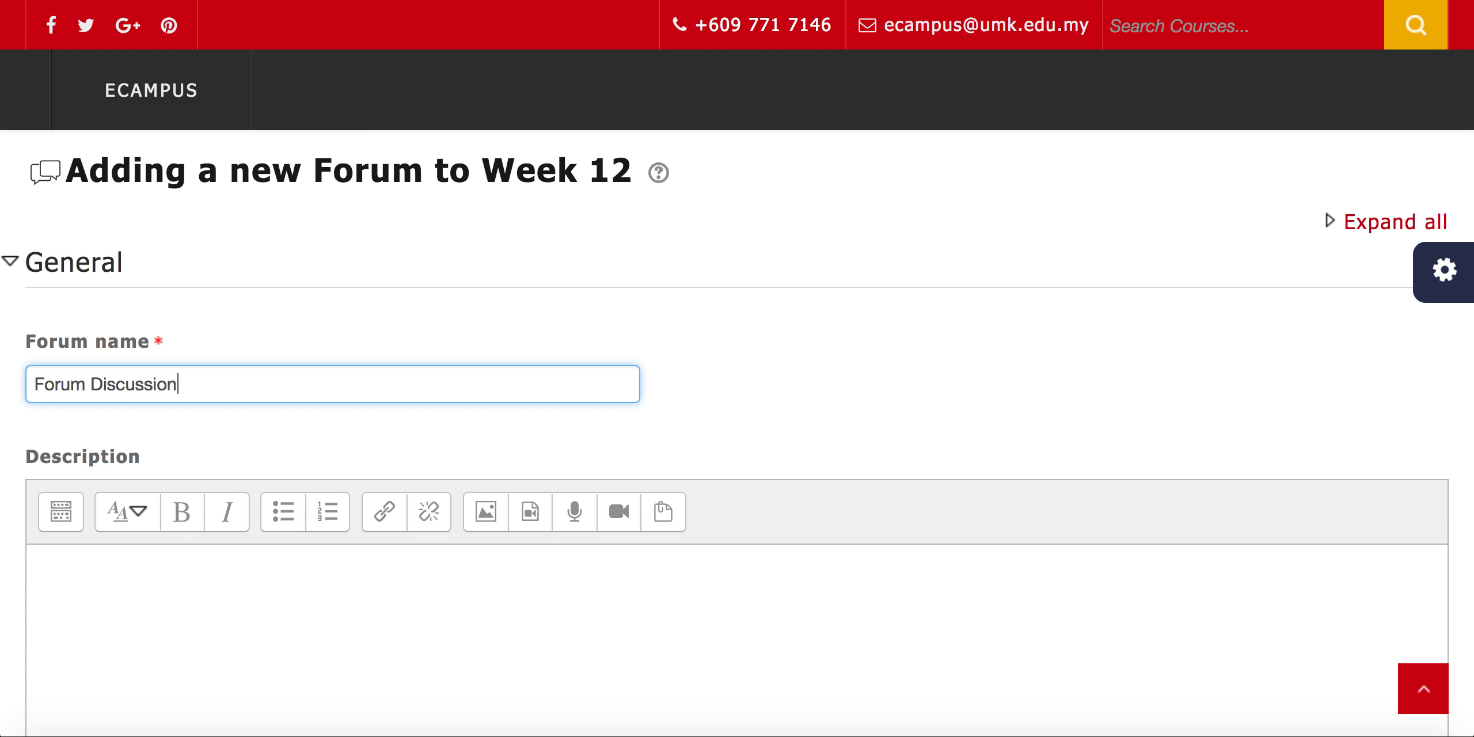
Expand the forum's Common module settings to reach the group mode and grouping options
scroll(736, 432, down, 4)
scroll(737, 431, down, 6)
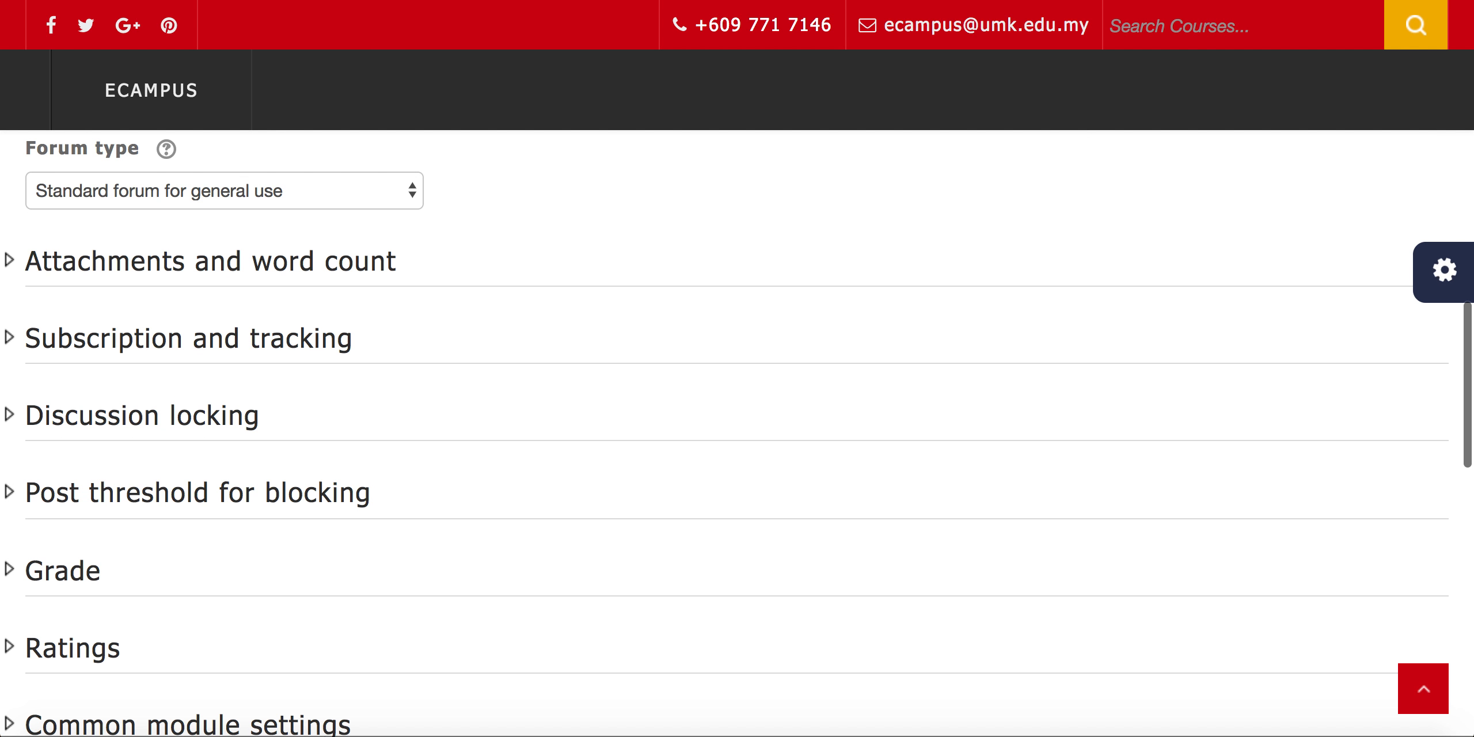
scroll(737, 432, down, 5)
scroll(302, 451, down, 2)
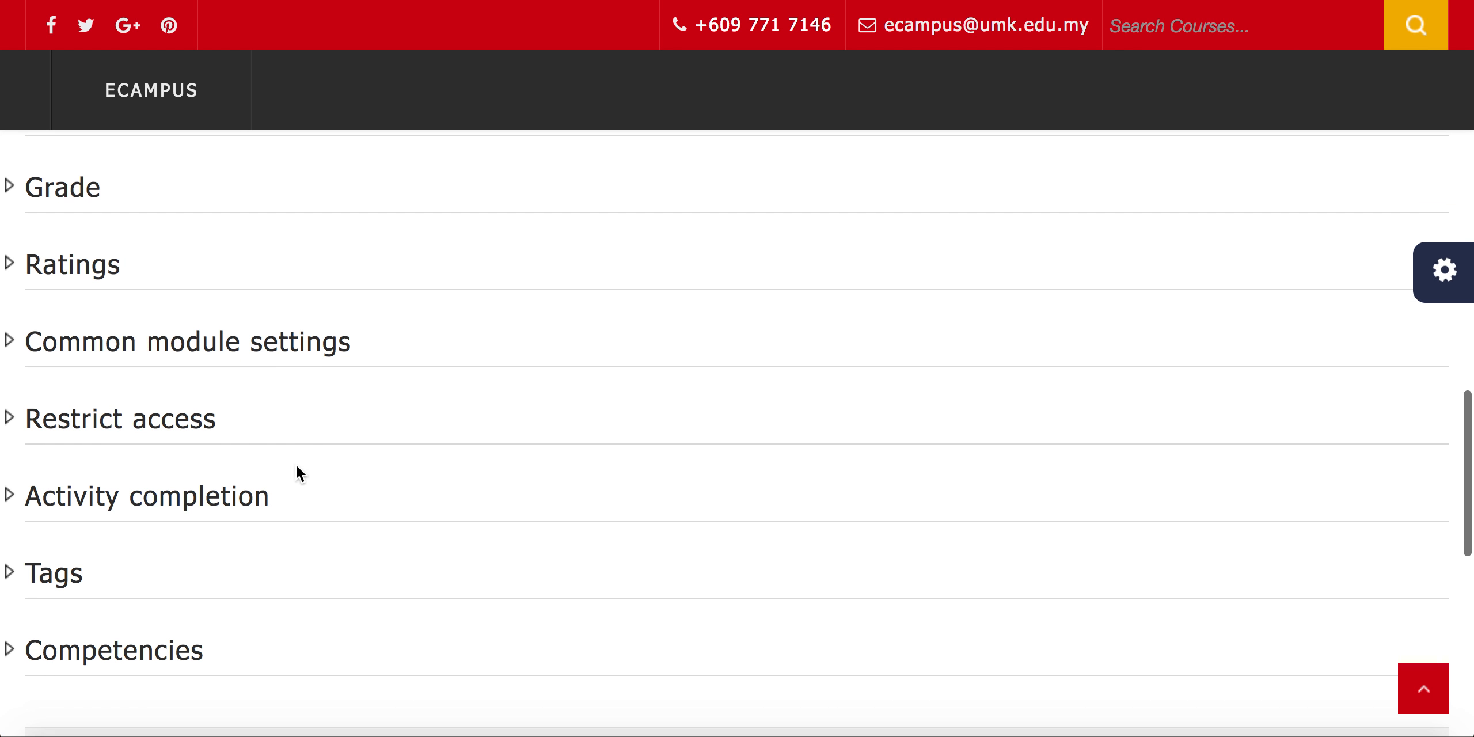
click(291, 351)
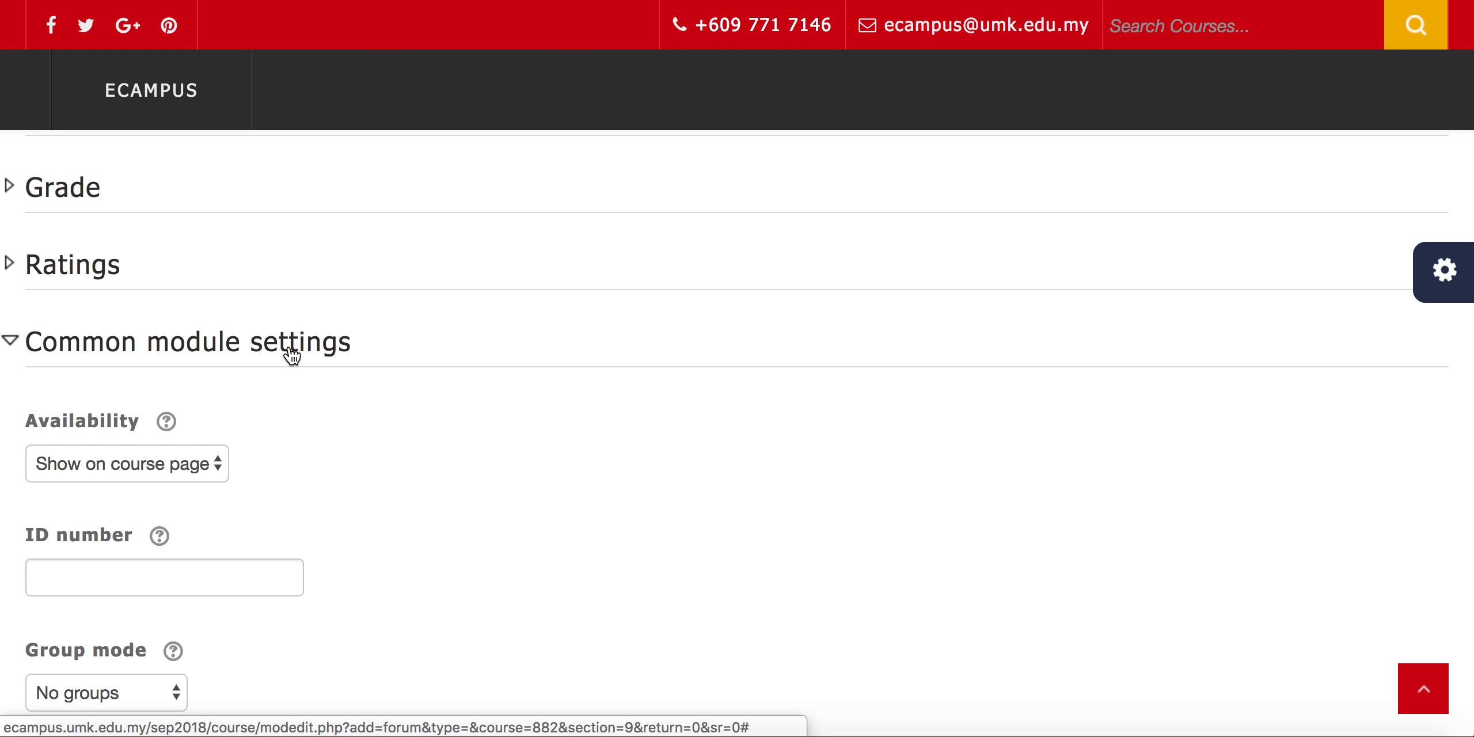
scroll(263, 432, down, 3)
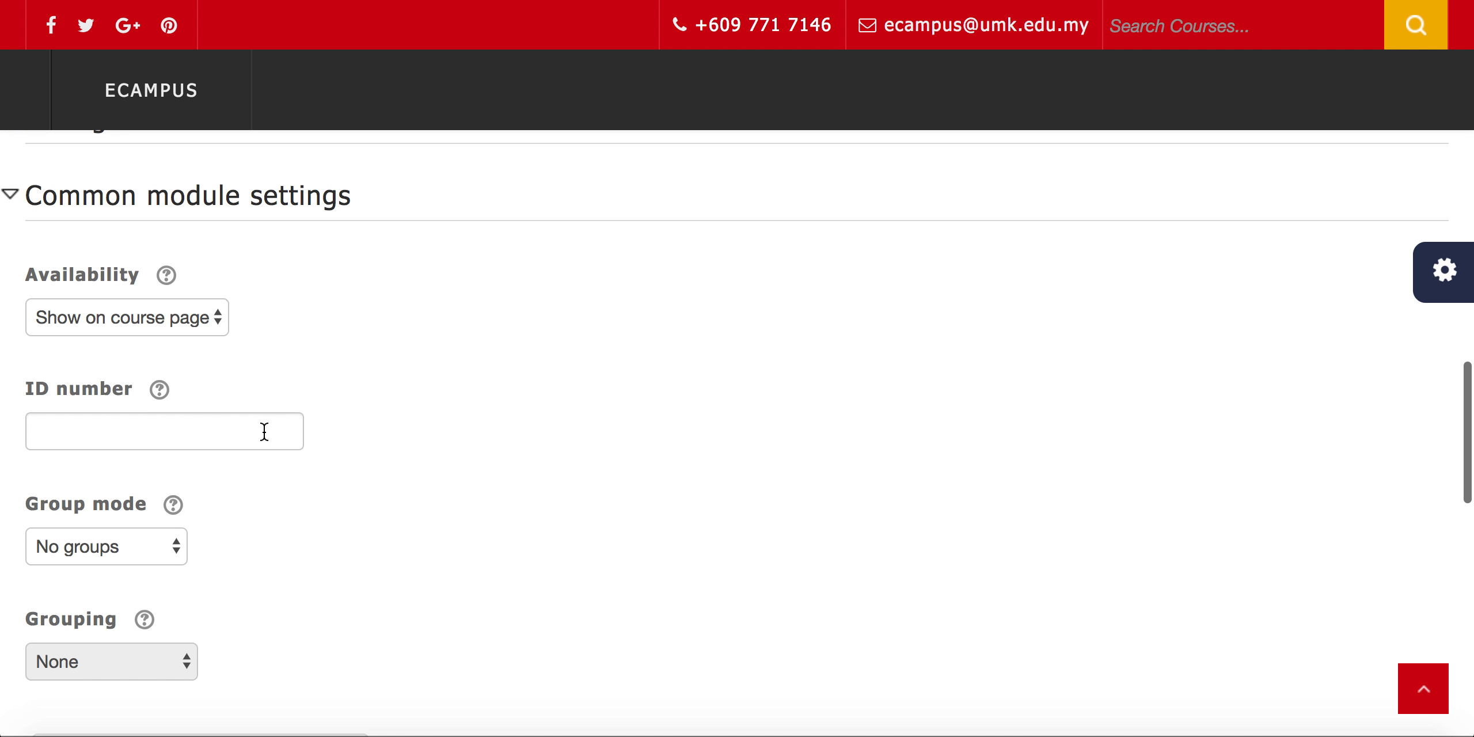
scroll(264, 432, down, 1)
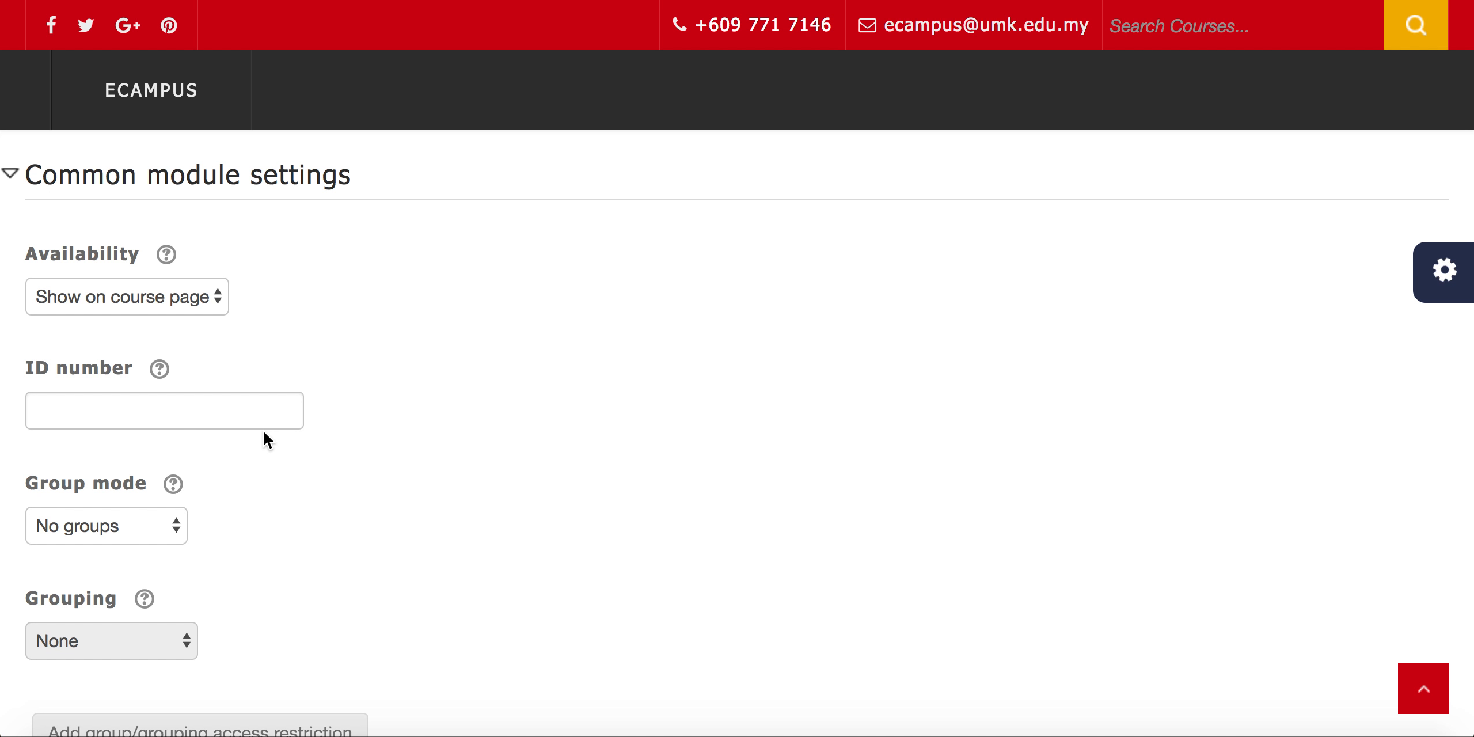
scroll(263, 435, down, 3)
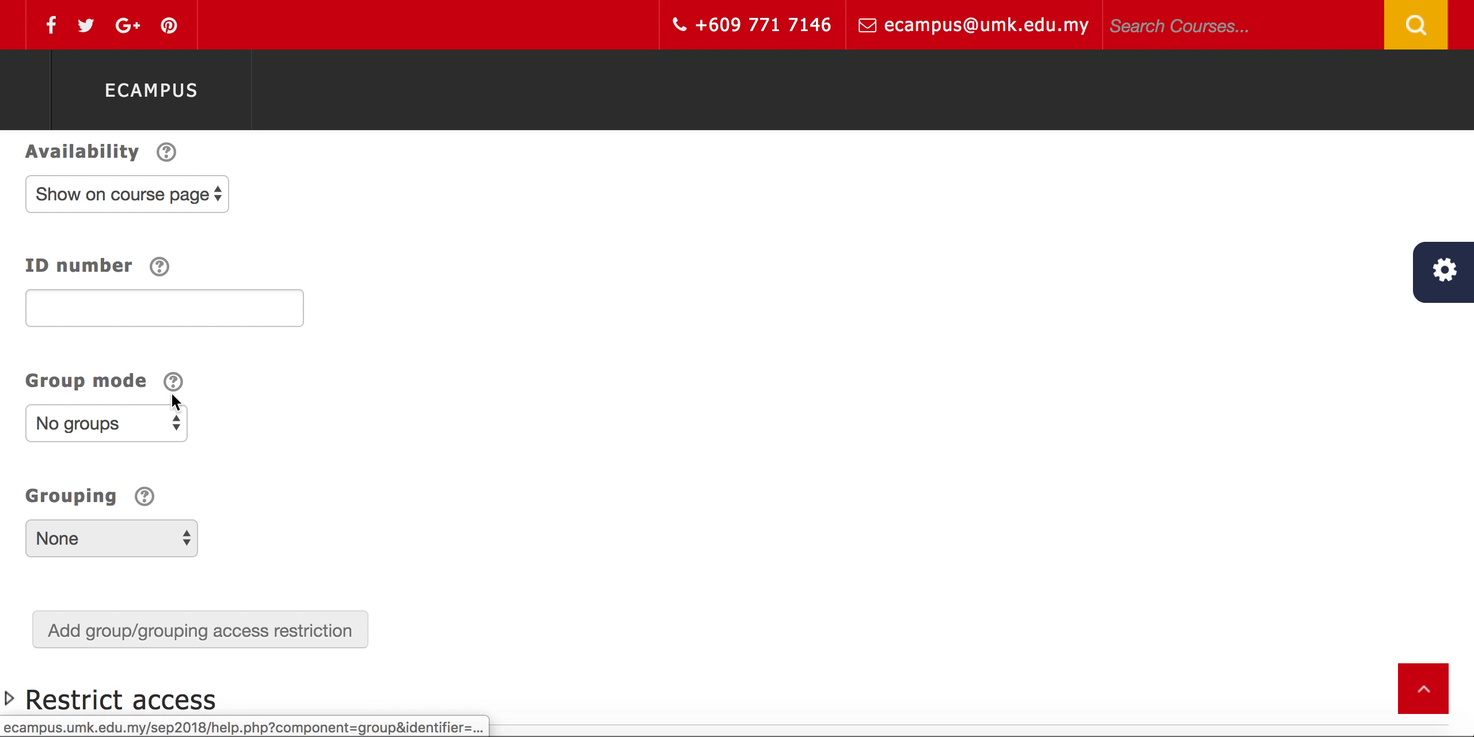
Check the available Group mode choices and read the help explaining the setting
click(180, 423)
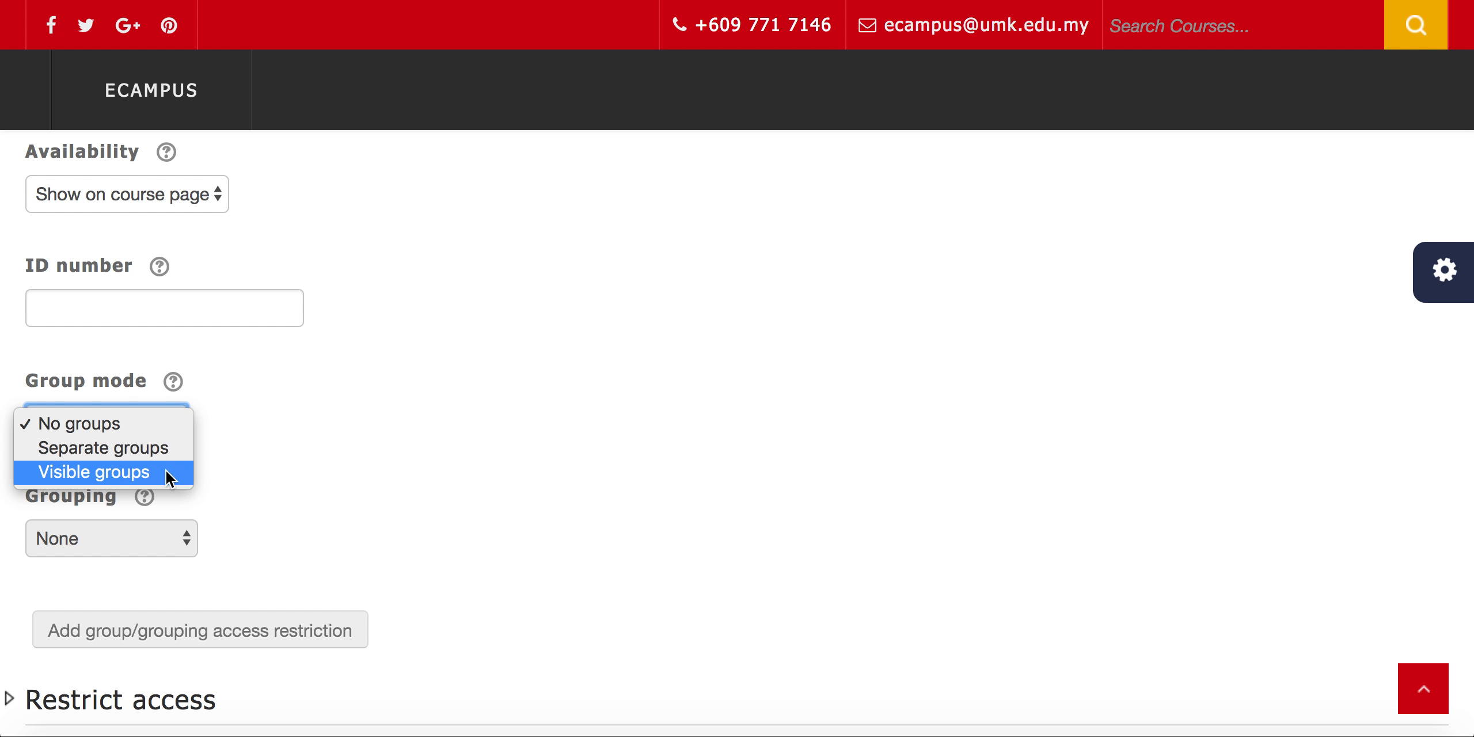
click(172, 382)
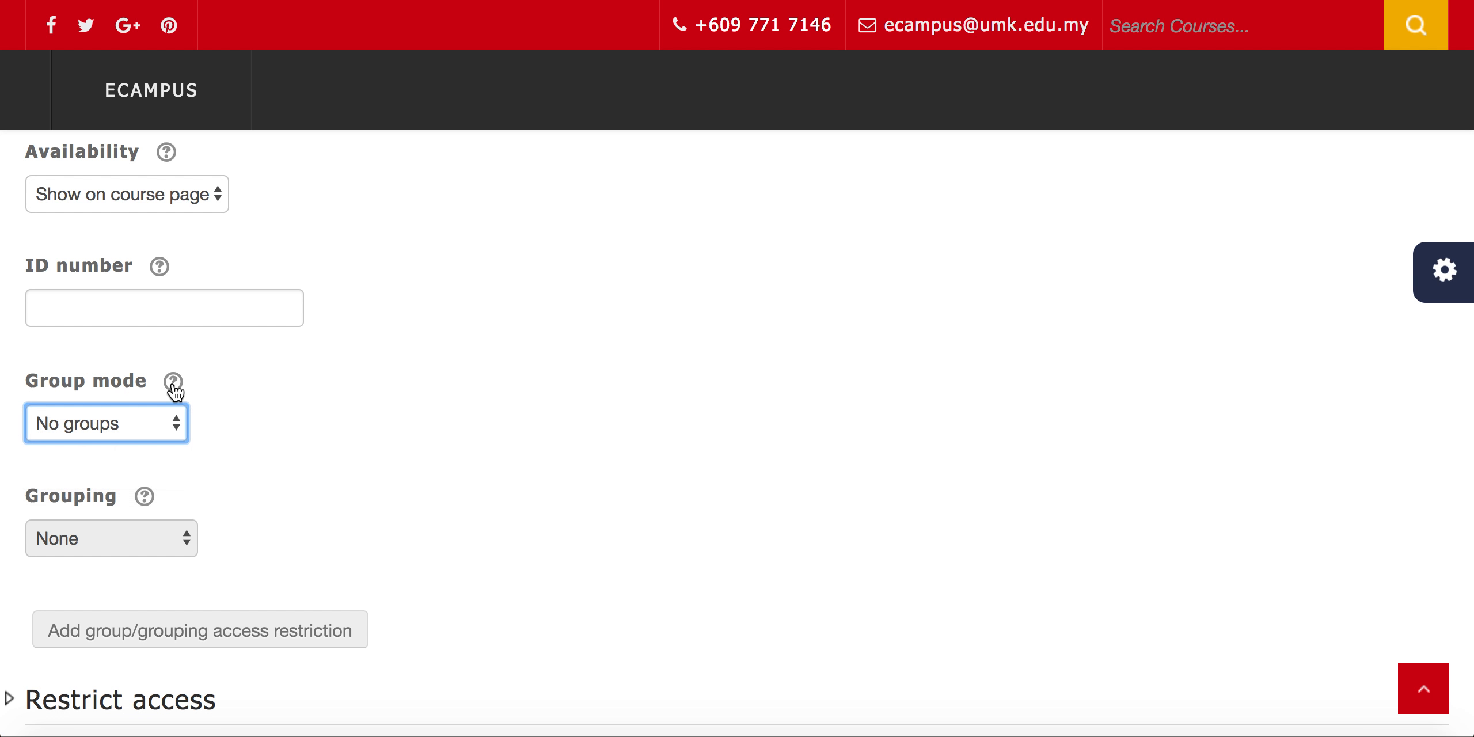
click(173, 382)
scroll(179, 369, down, 3)
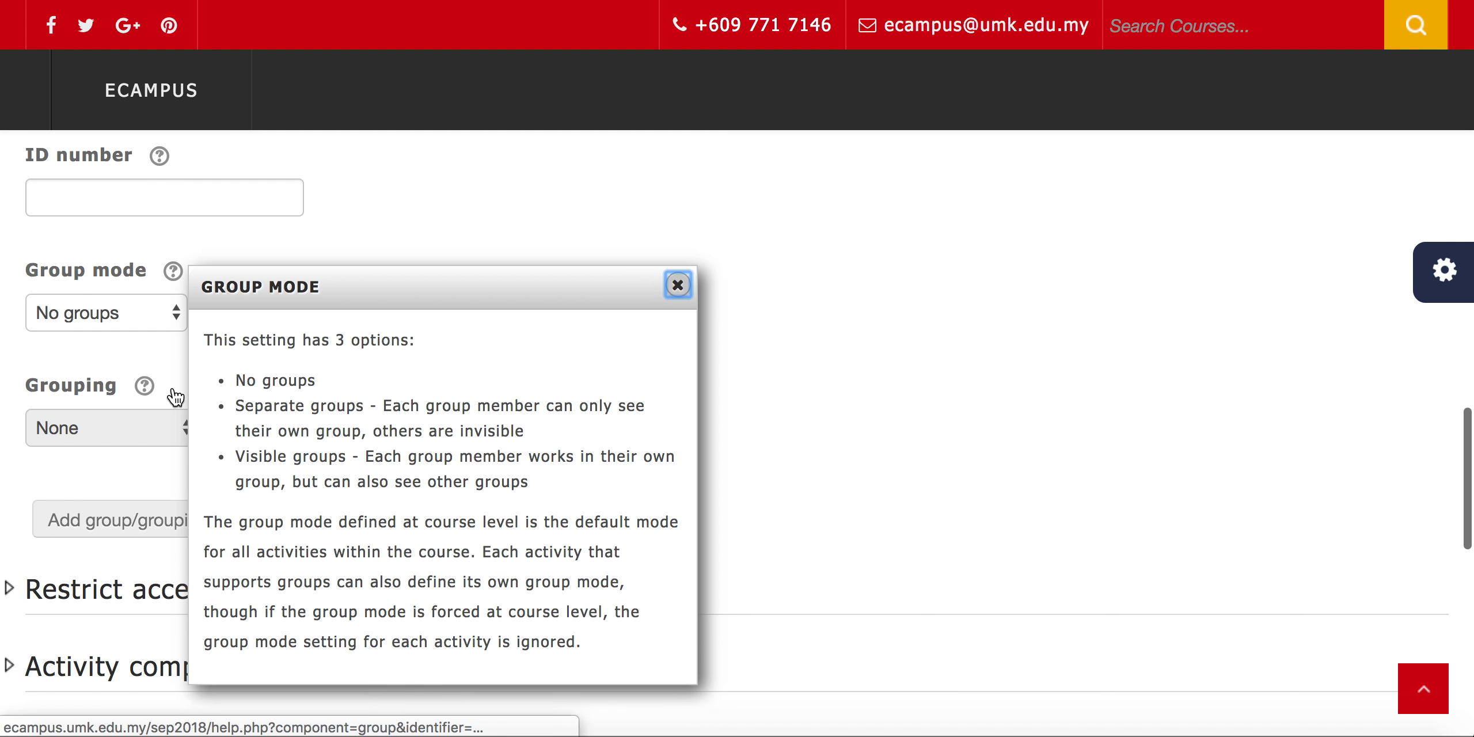
scroll(187, 322, down, 2)
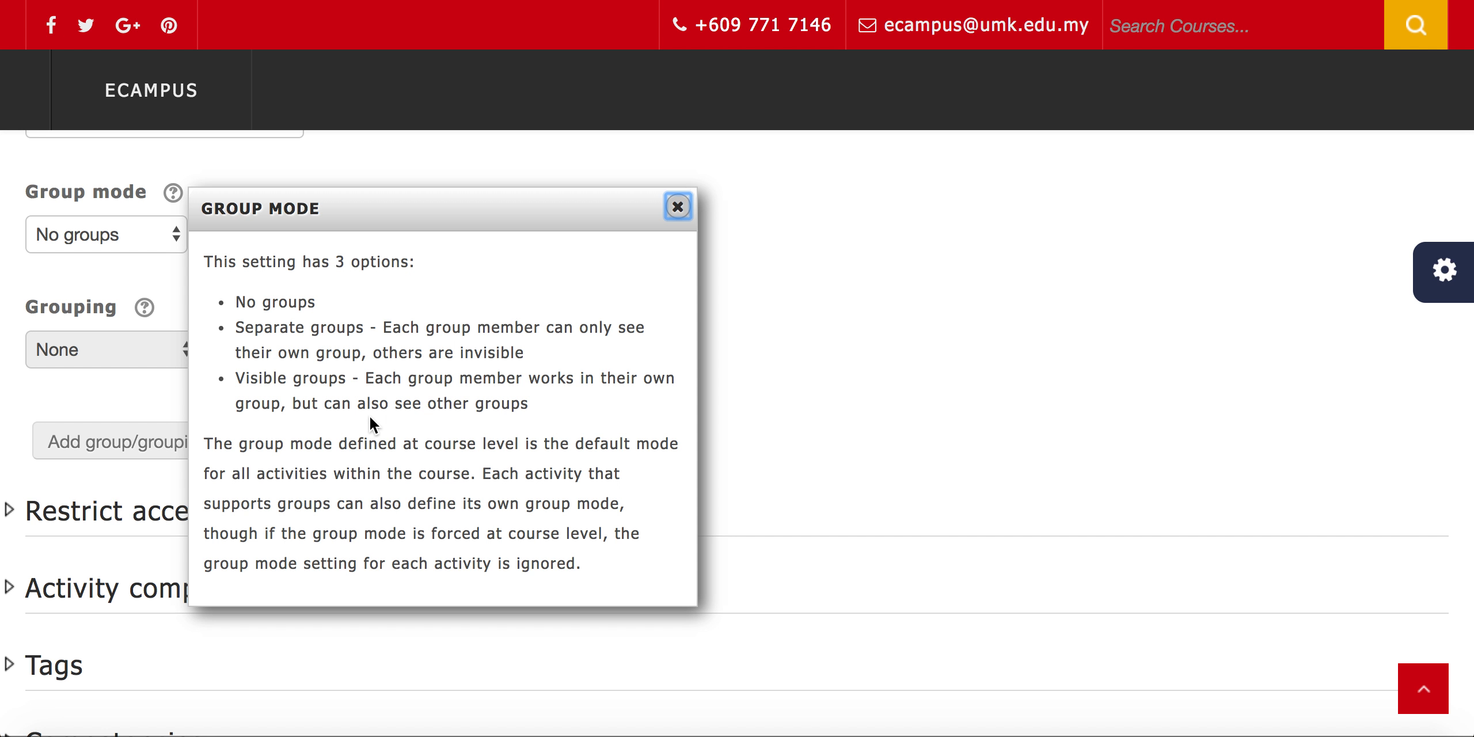
click(101, 392)
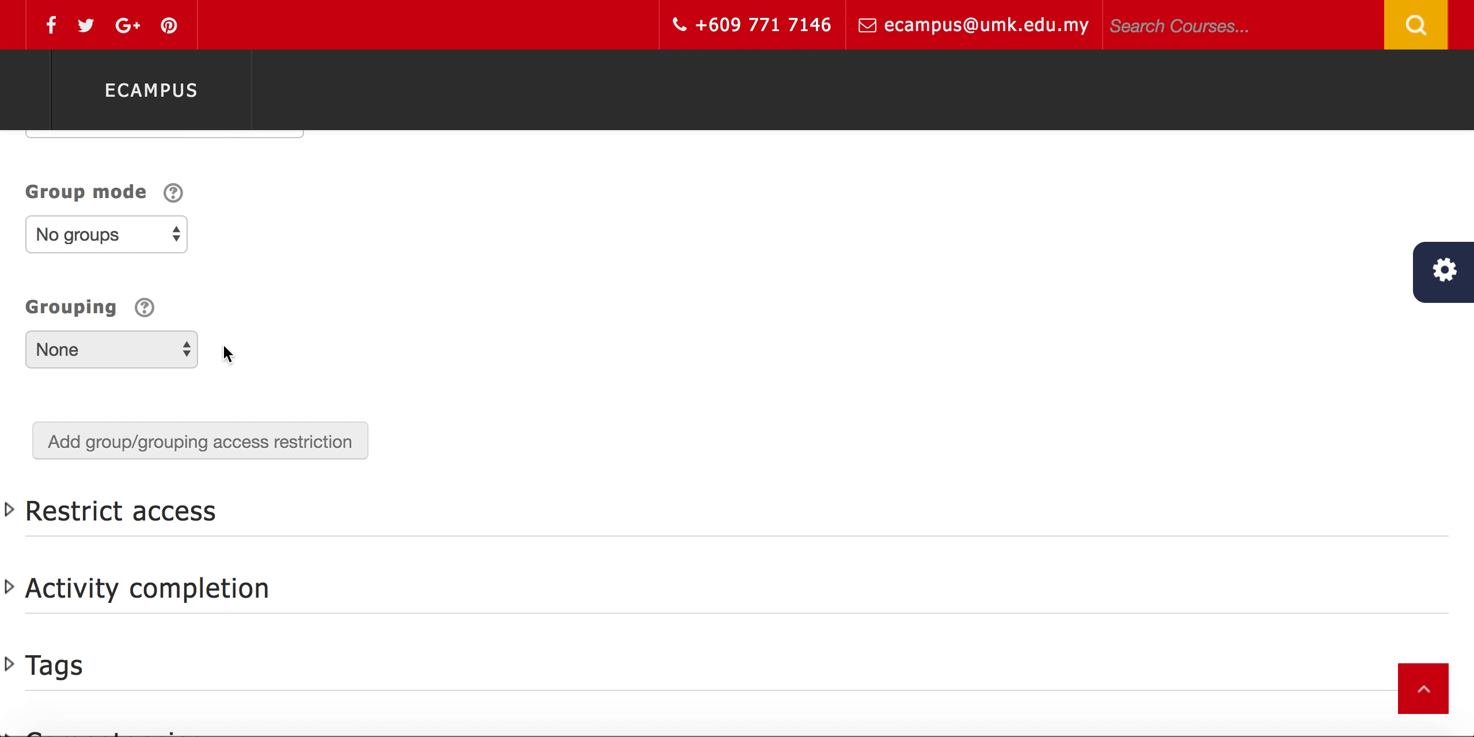
Set the forum's group mode to Separate groups and its grouping to Forum Discussion
click(176, 234)
click(166, 260)
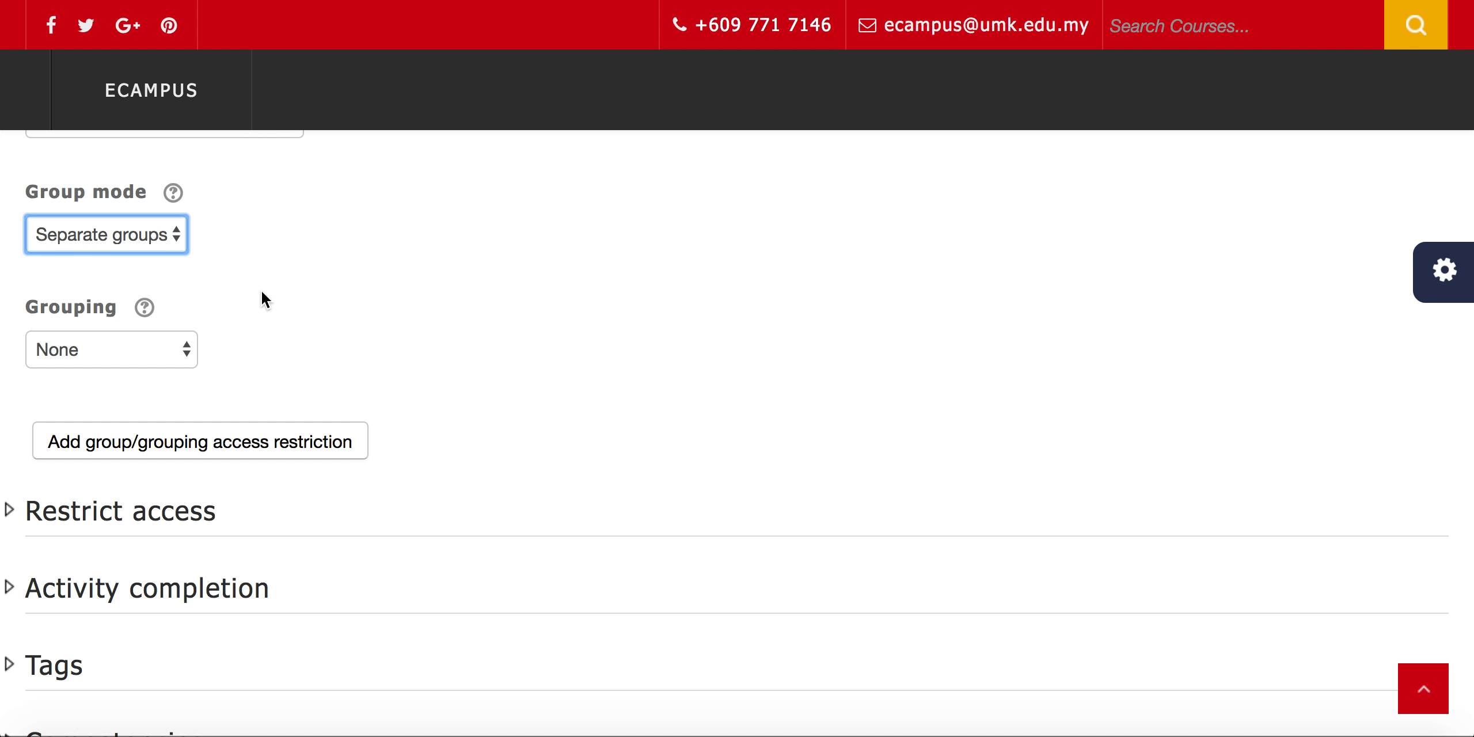
scroll(260, 290, down, 3)
scroll(242, 300, up, 1)
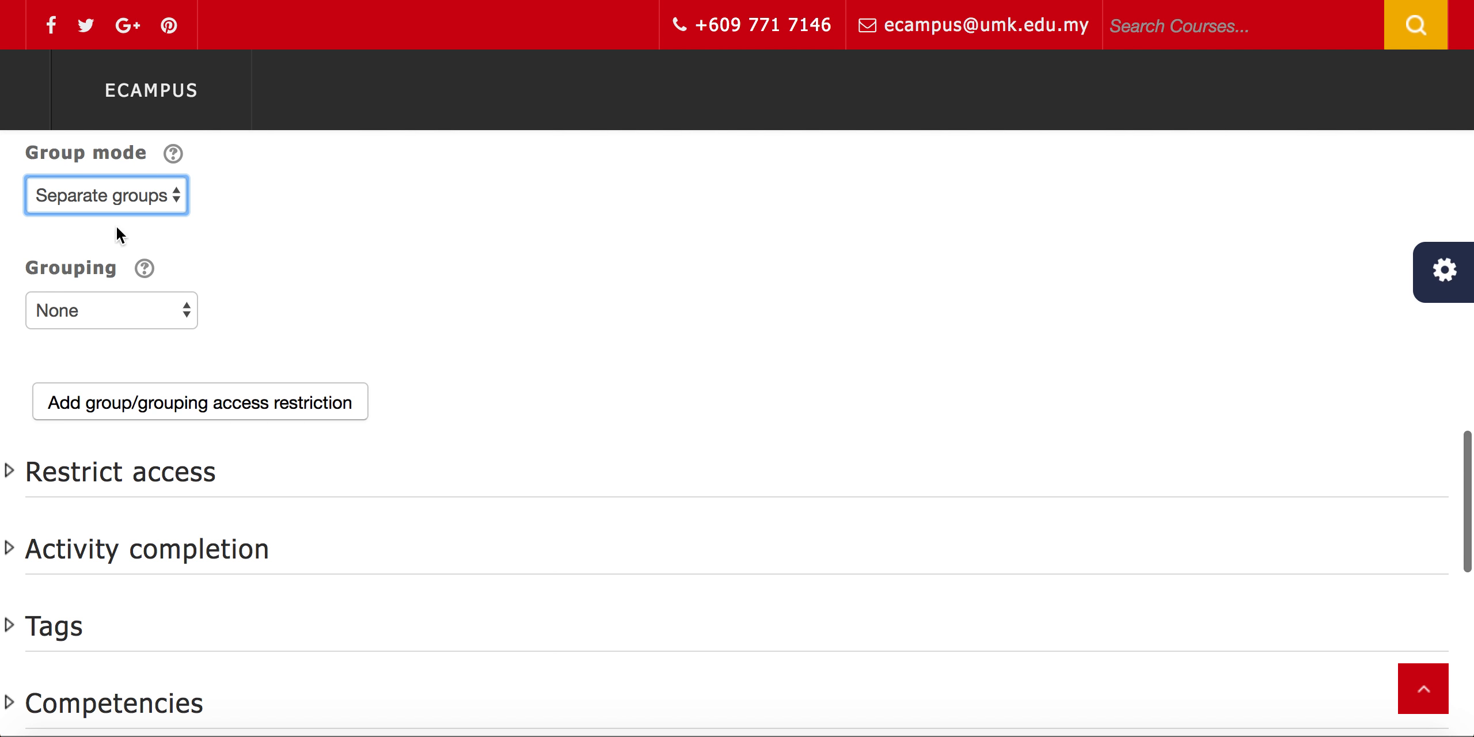
click(192, 304)
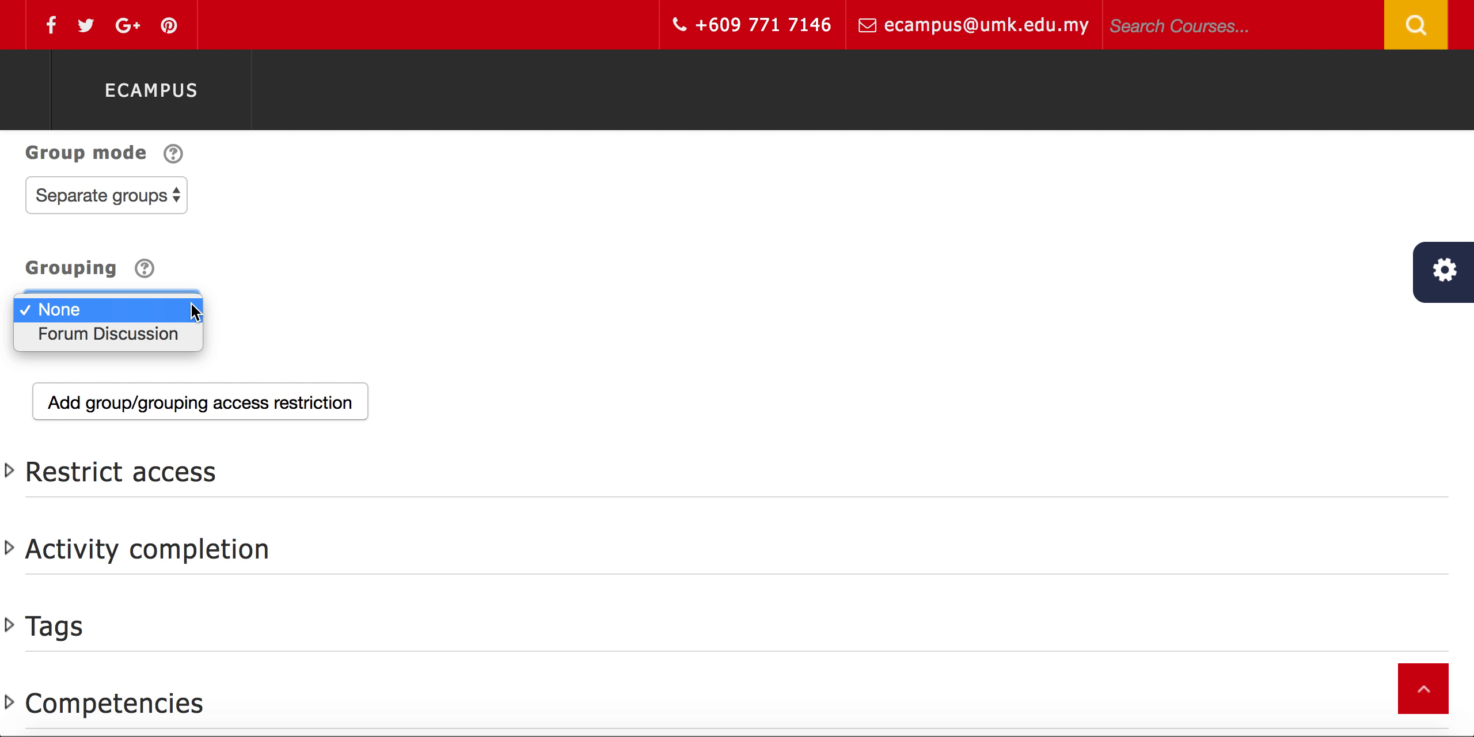
click(175, 336)
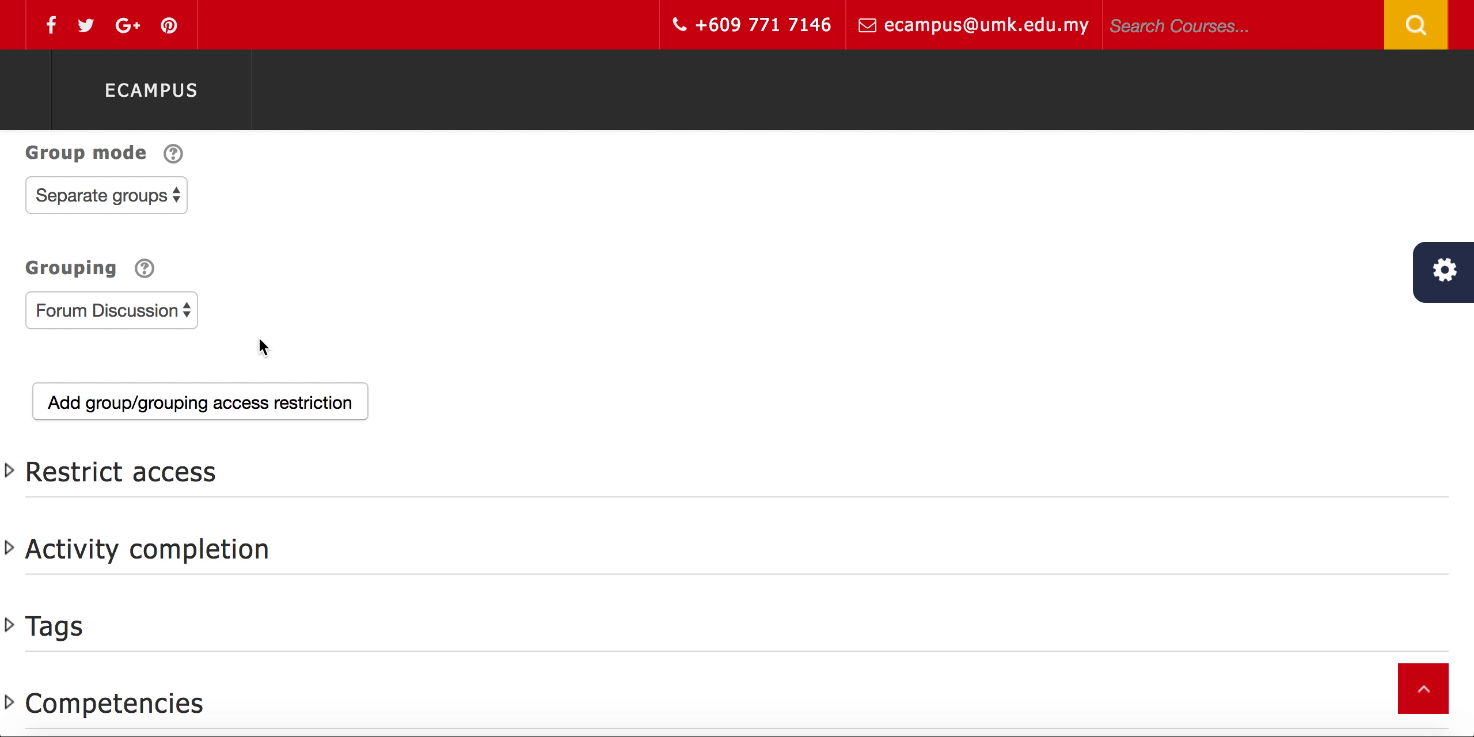
Check over the forum settings, save the forum and return to the course page
scroll(262, 345, down, 5)
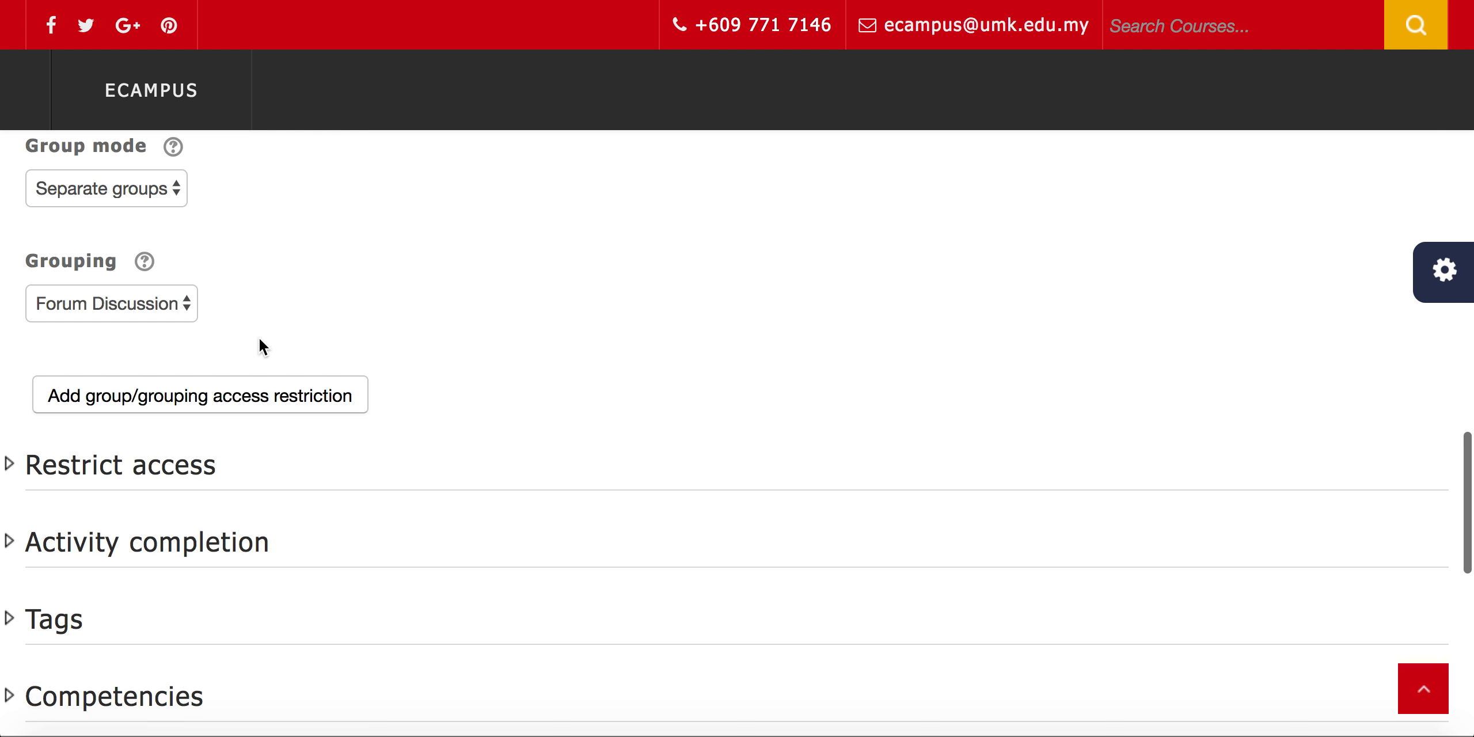
scroll(262, 345, up, 3)
scroll(262, 345, up, 1)
scroll(262, 345, down, 1)
scroll(262, 346, down, 3)
scroll(260, 345, down, 1)
click(174, 508)
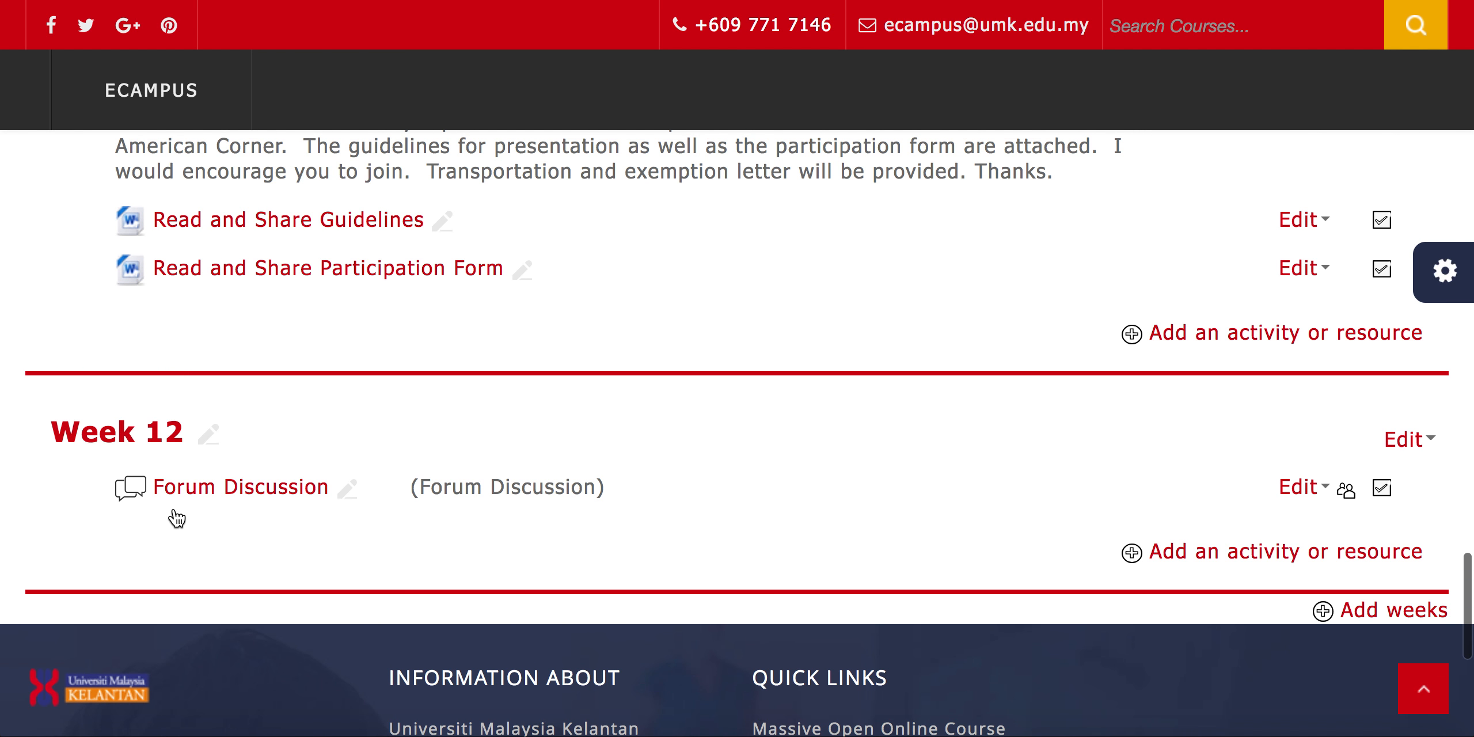
Open the Forum Discussion forum in Week 12 and examine its list of separate groups
scroll(232, 539, down, 5)
scroll(232, 539, up, 8)
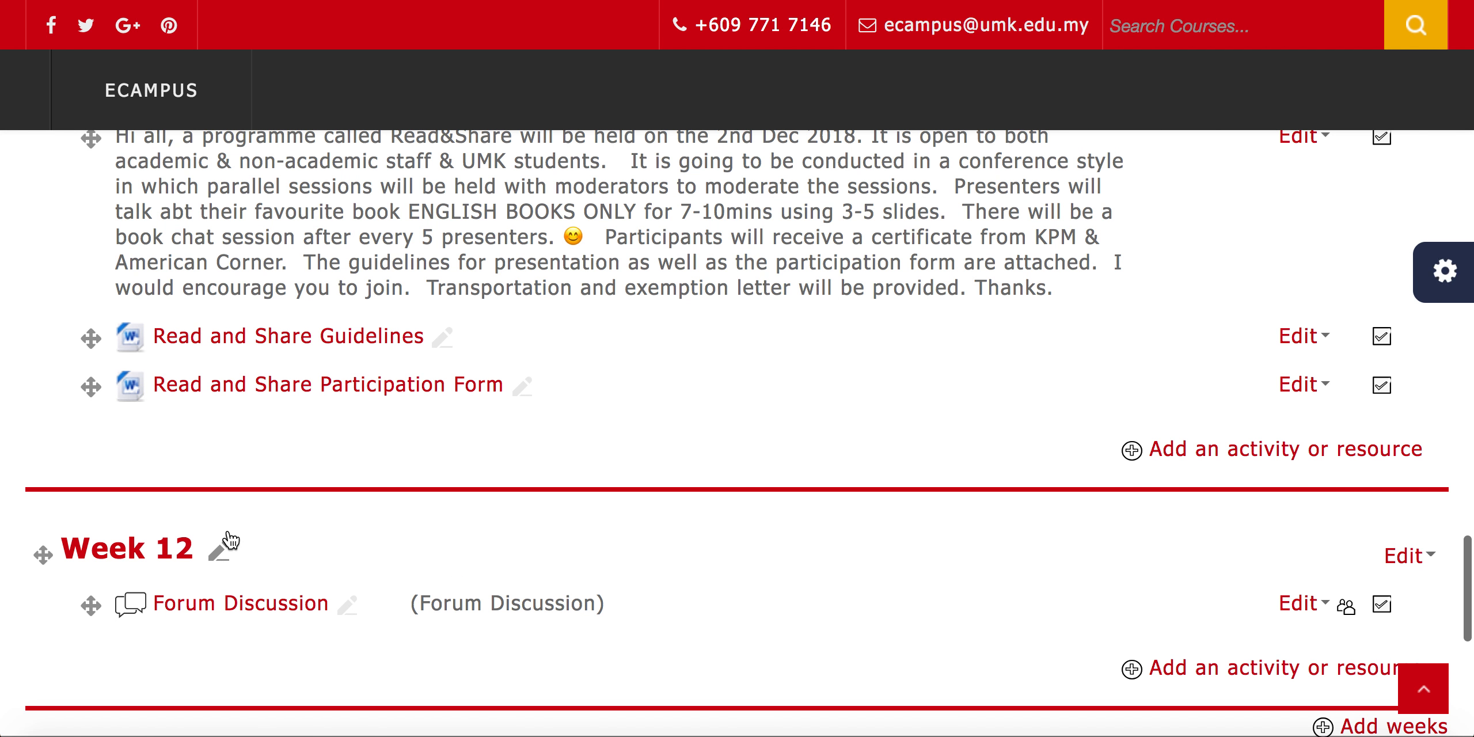
click(217, 621)
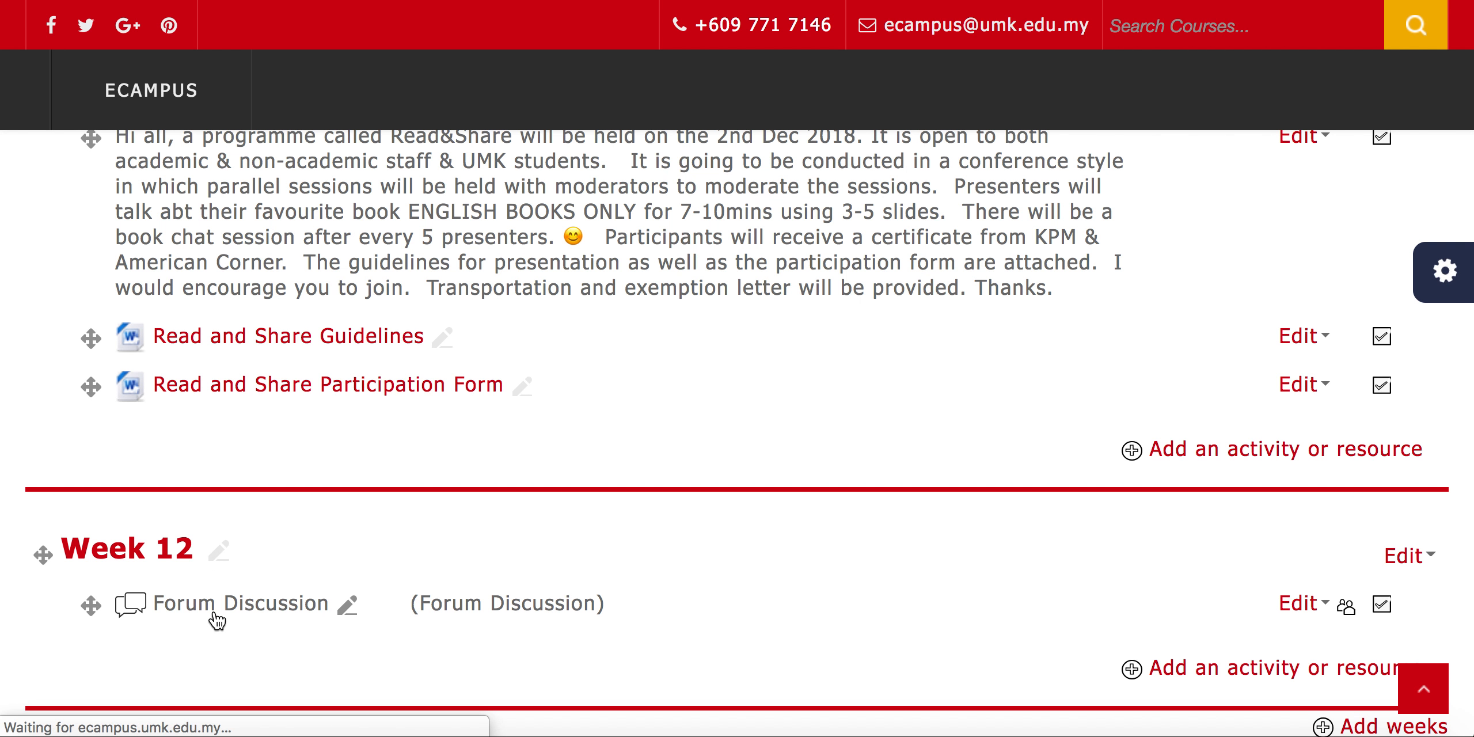
scroll(225, 614, down, 5)
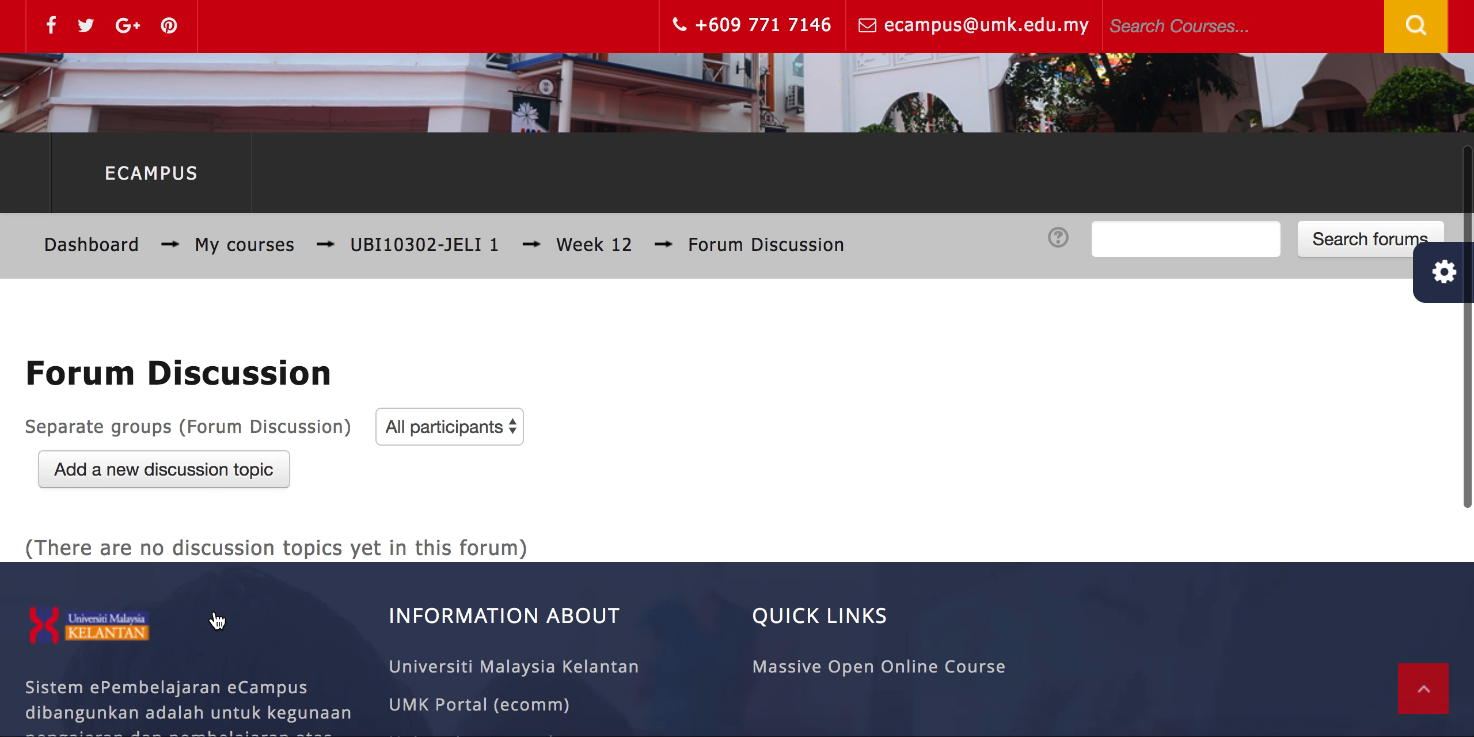
click(514, 431)
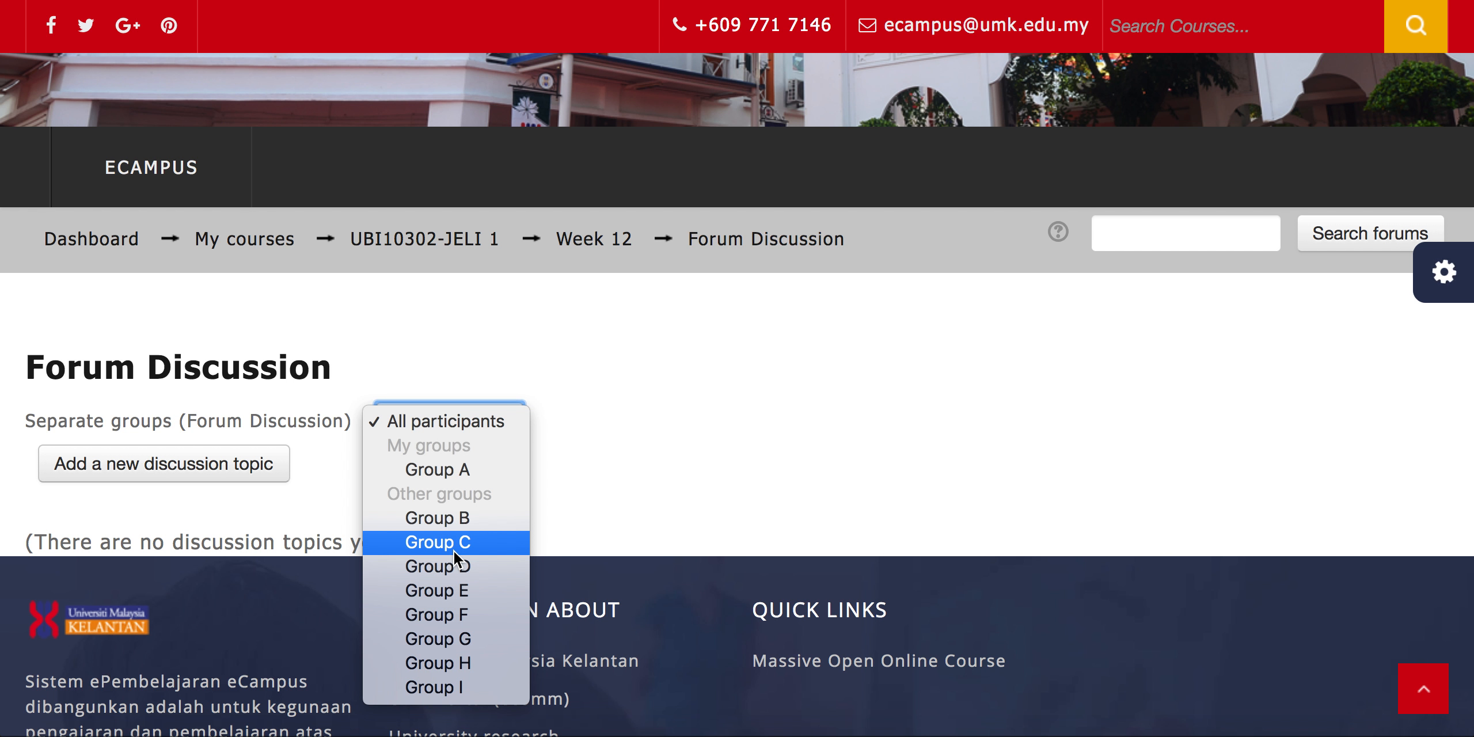
click(649, 414)
Switch the account's role to Student and view the Forum Discussion forum in that role
scroll(649, 415, up, 3)
scroll(649, 415, up, 4)
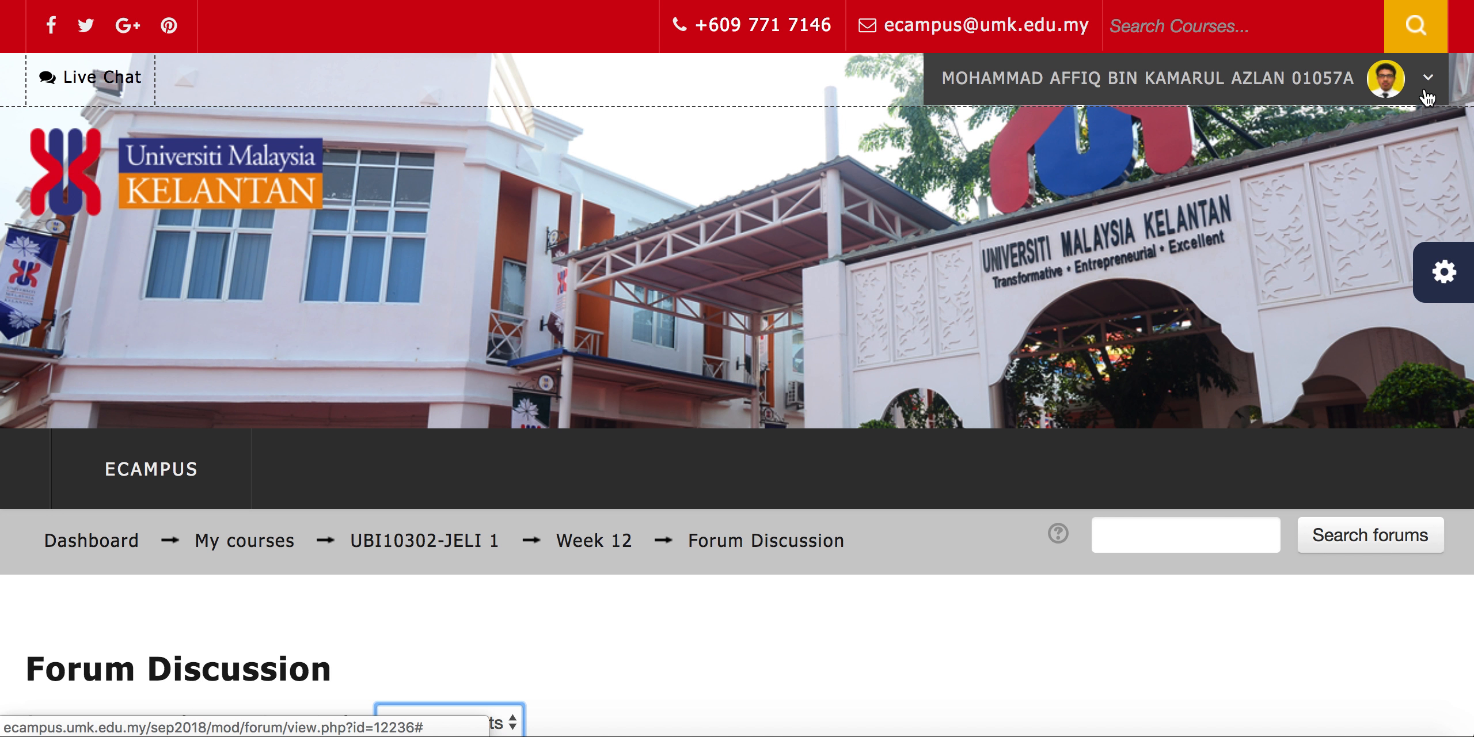
click(1428, 97)
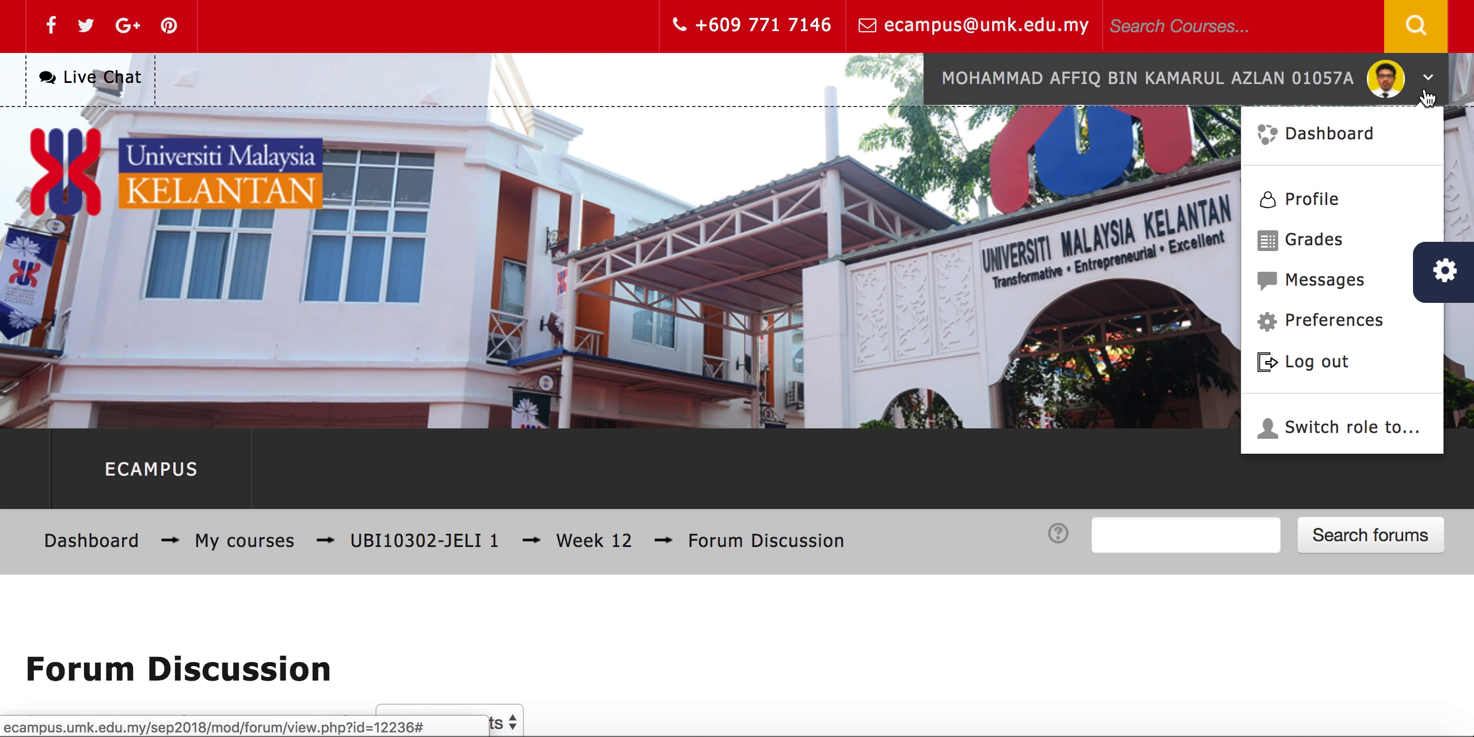
click(1301, 430)
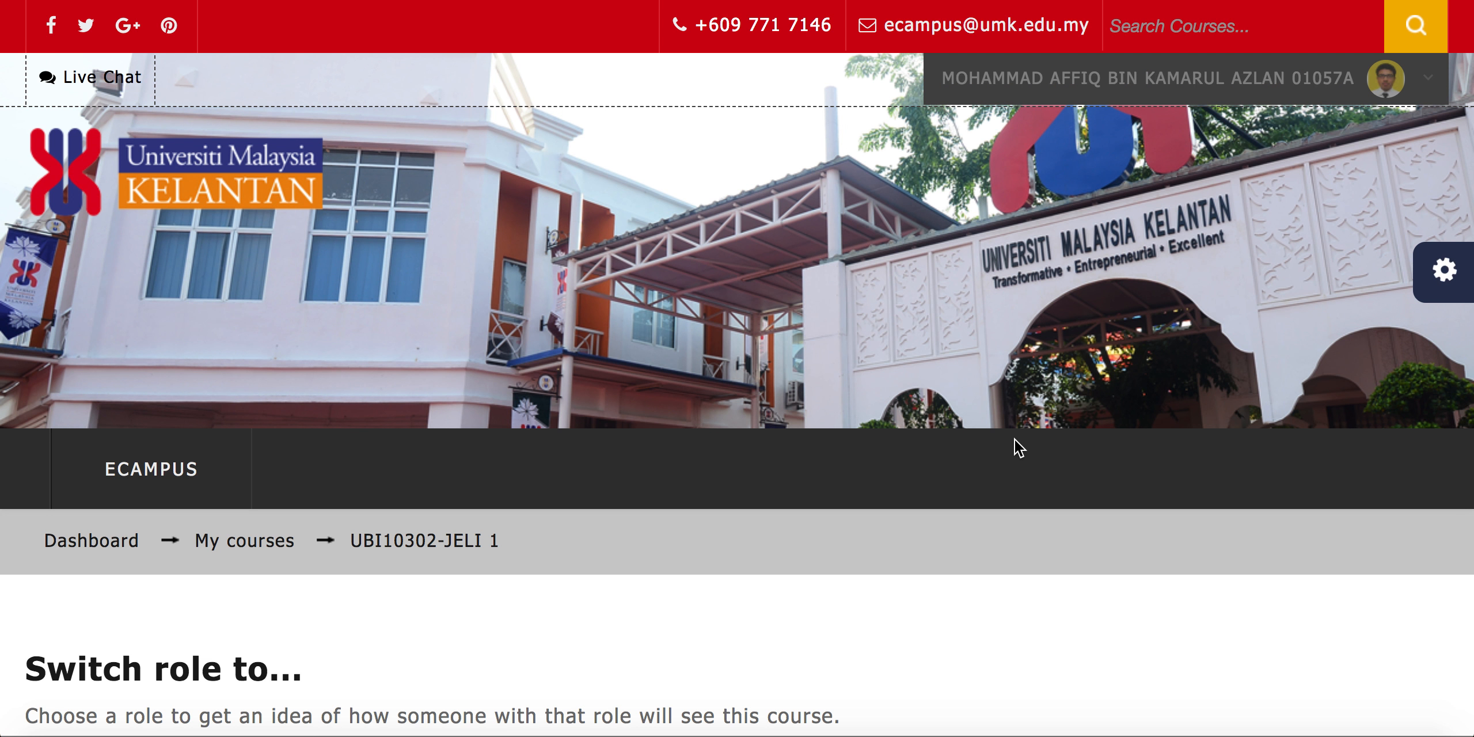
scroll(1016, 446, down, 3)
scroll(1016, 448, down, 5)
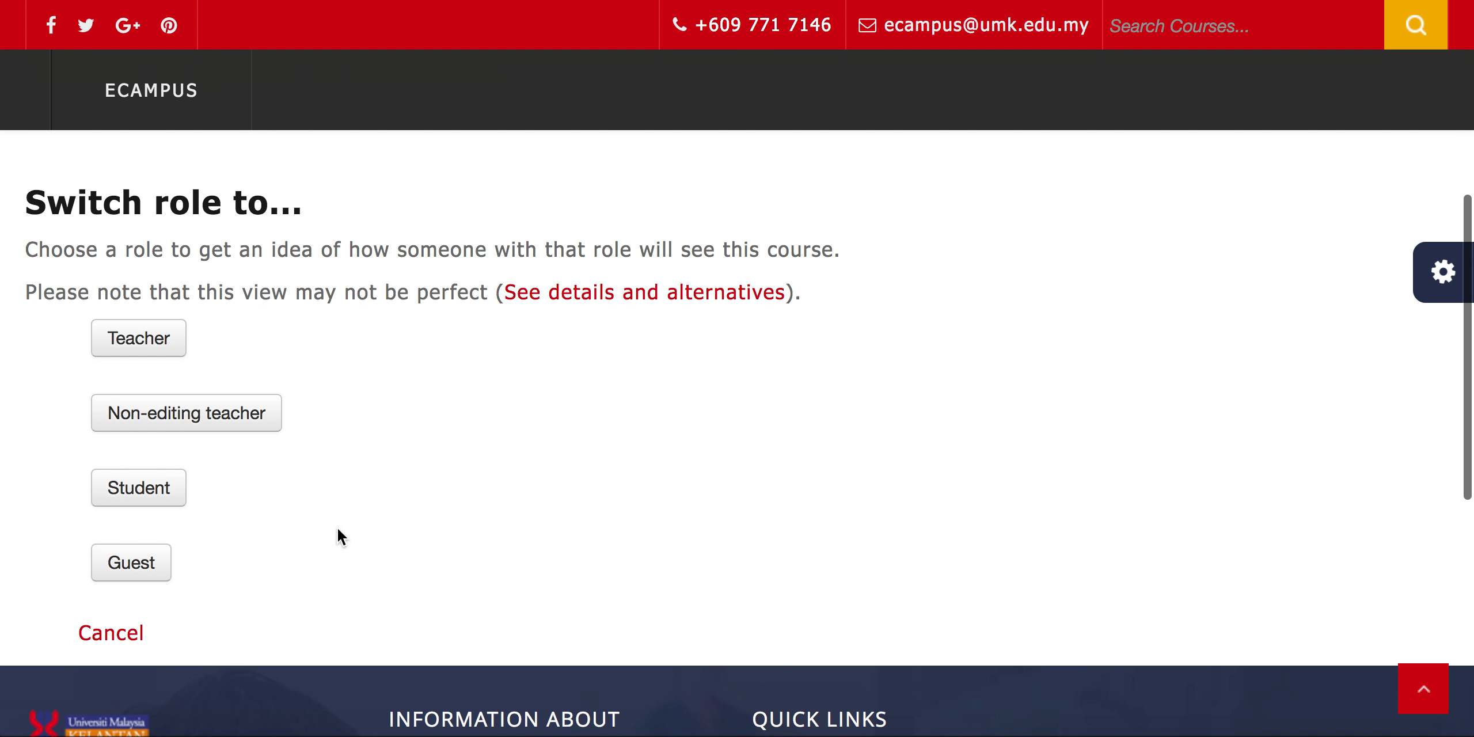
click(152, 488)
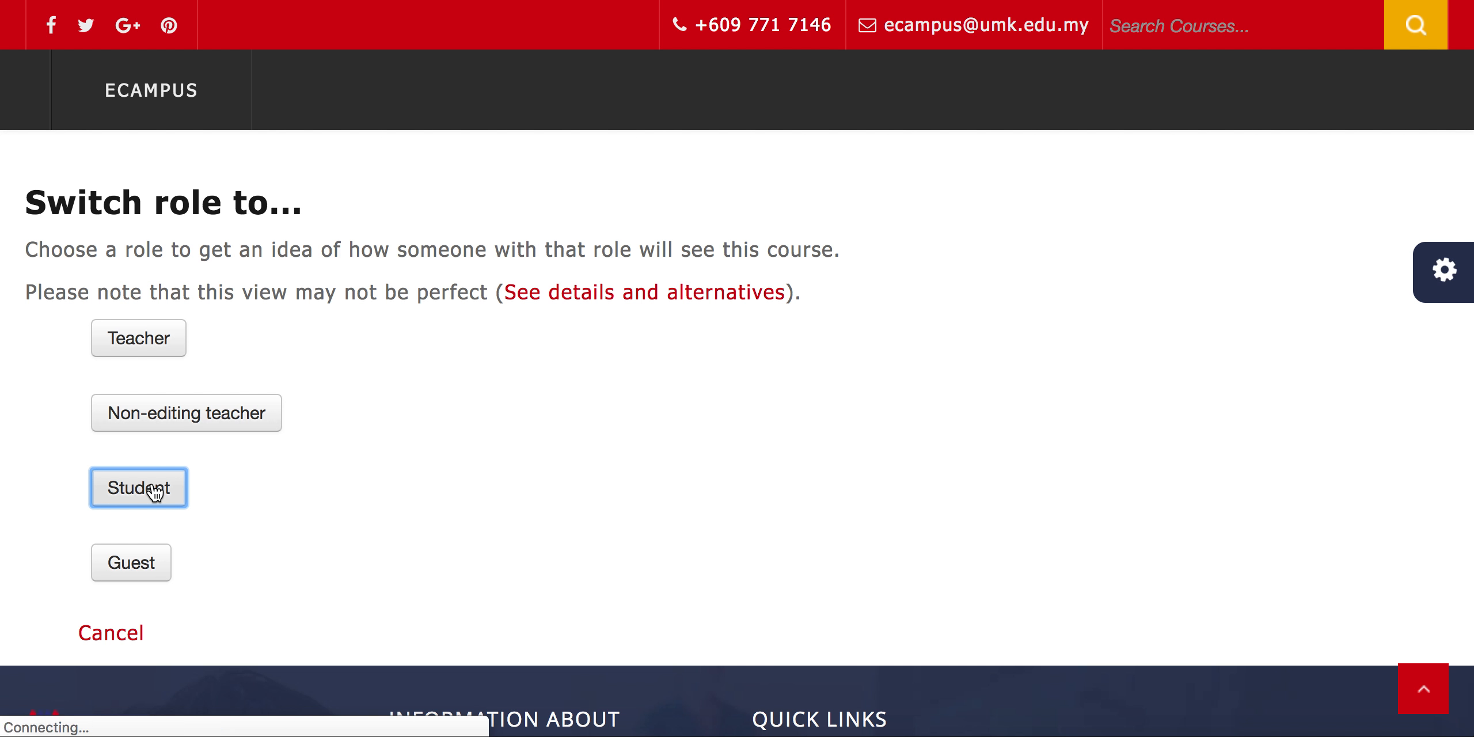
scroll(155, 492, down, 5)
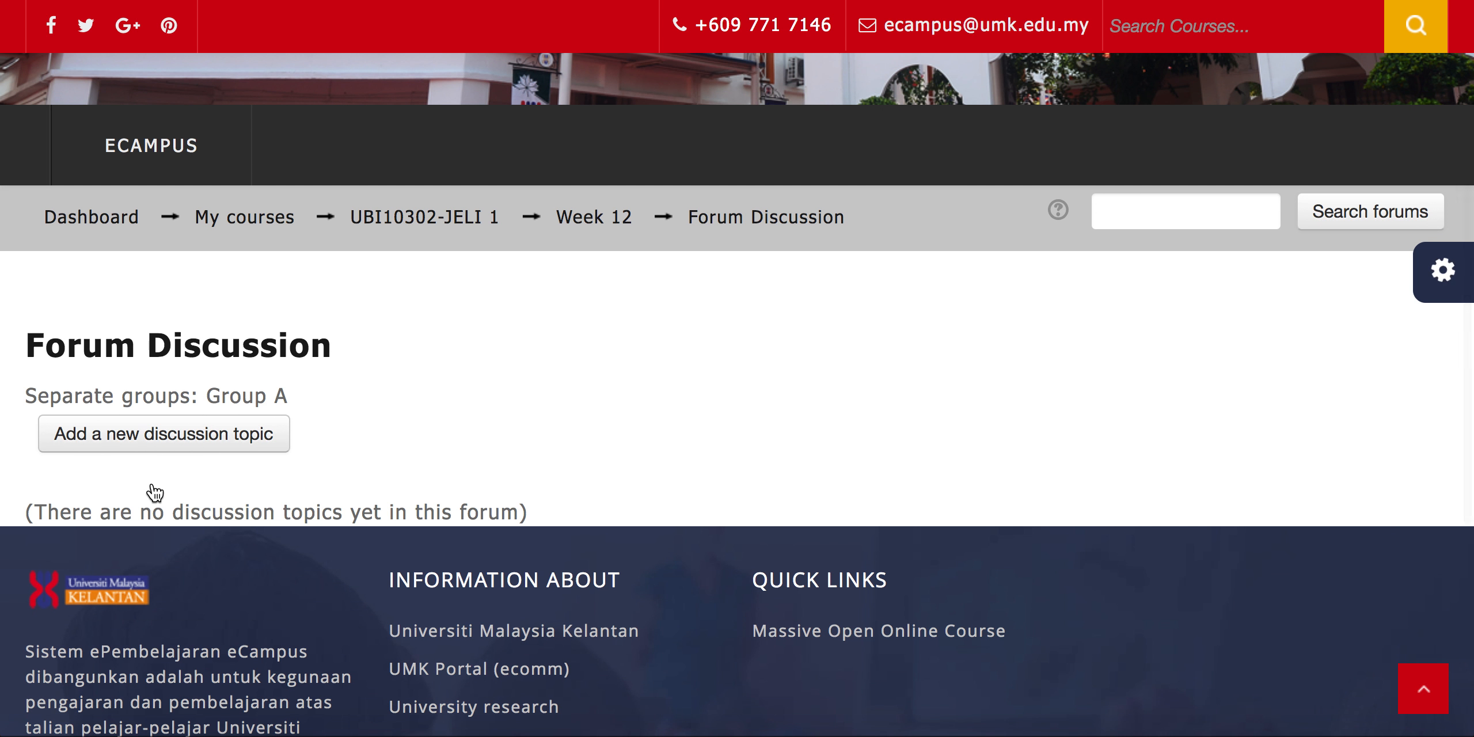